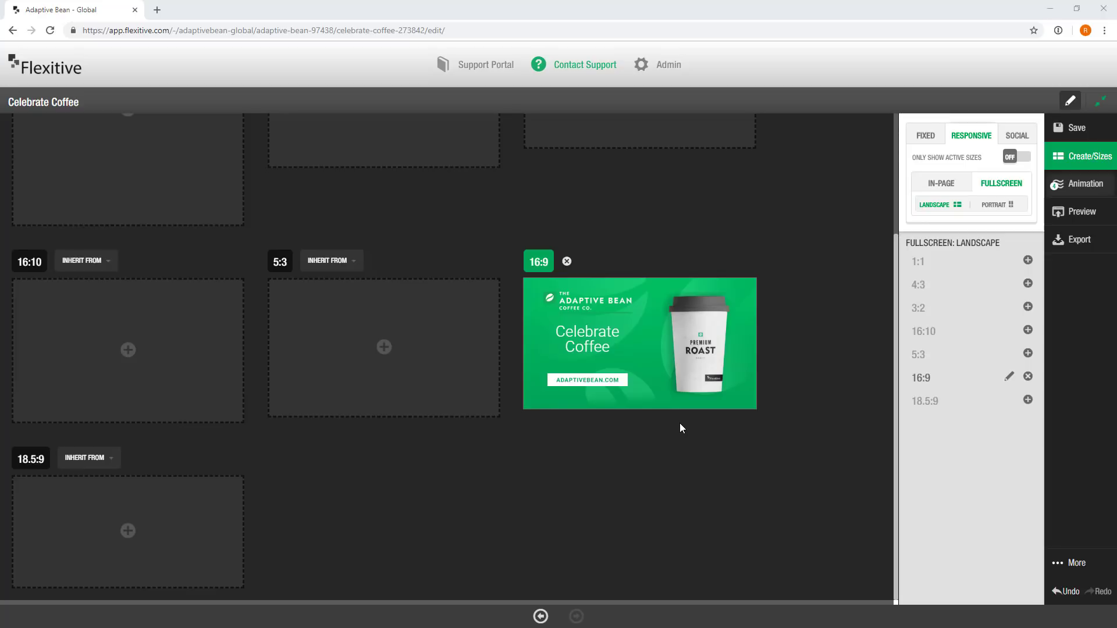
- Create the fullscreen landscape sizes 18.5:9, 5:3, 16:10, 3:2, 4:3 and 1:1 for the Celebrate Coffee design
{"action": "left_click", "coordinate": [65, 532]}
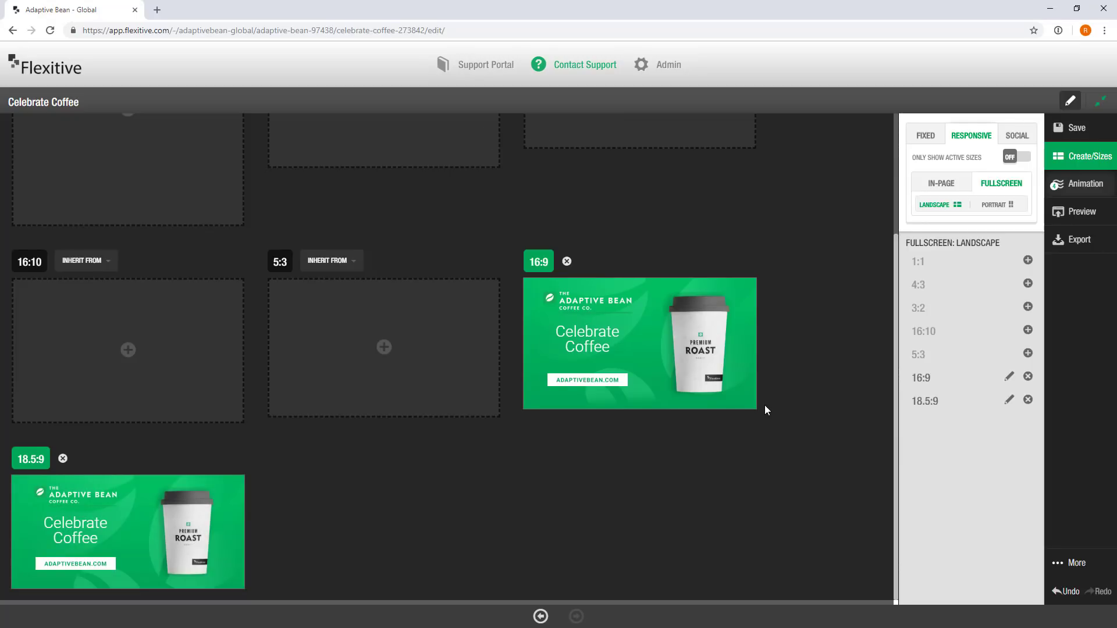
{"action": "left_click", "coordinate": [384, 384]}
{"action": "left_click", "coordinate": [152, 381]}
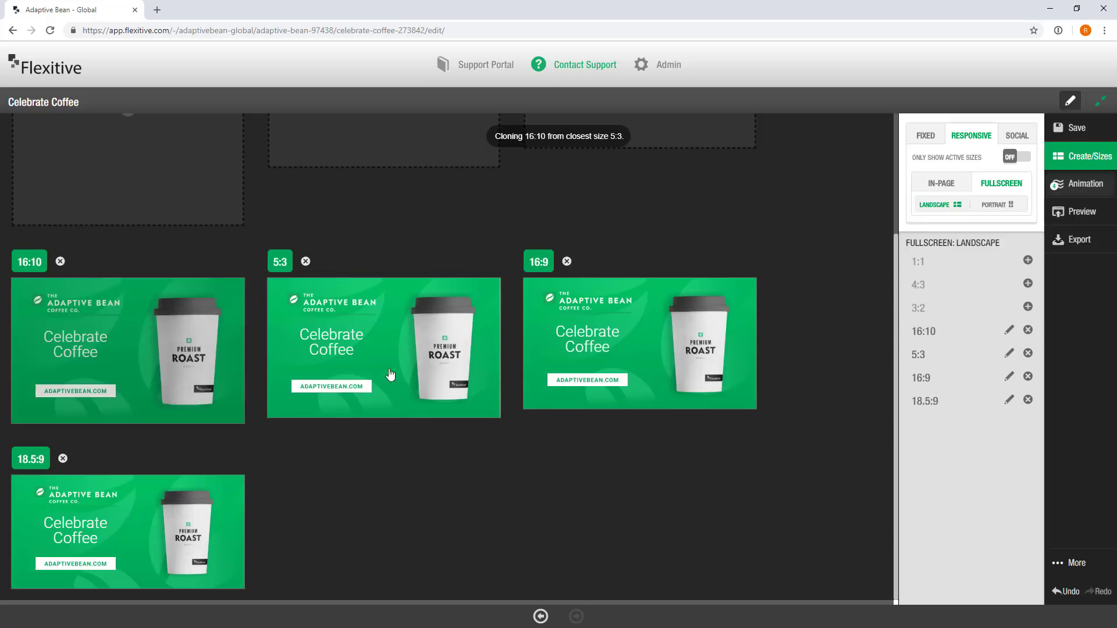
{"action": "scroll", "coordinate": [525, 380], "scroll_direction": "up", "scroll_amount": 3}
{"action": "left_click", "coordinate": [602, 232]}
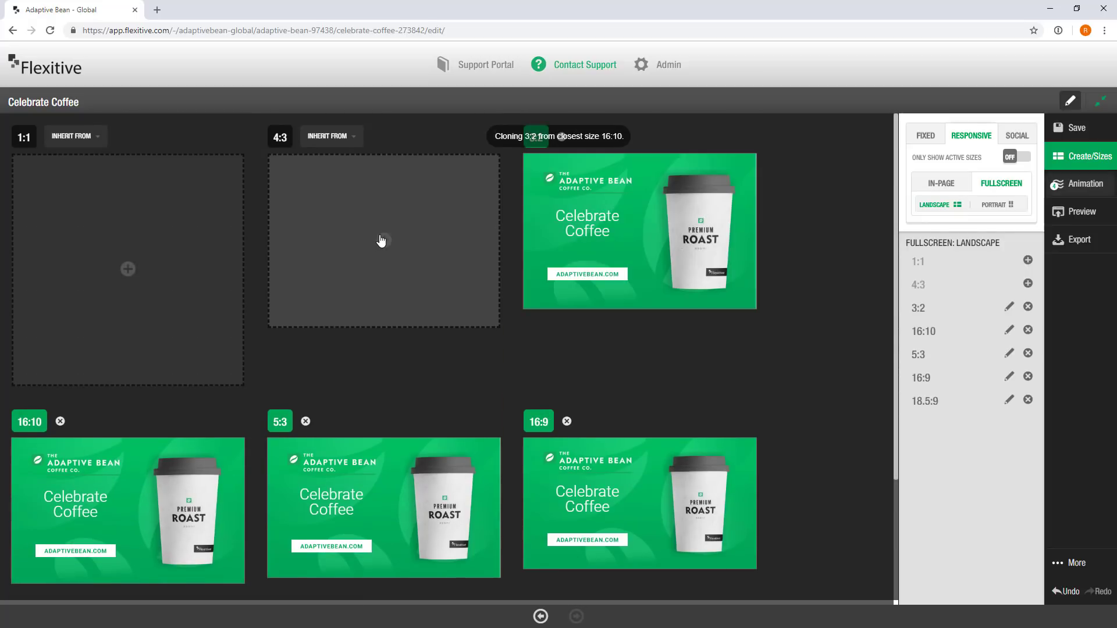
{"action": "left_click", "coordinate": [381, 240]}
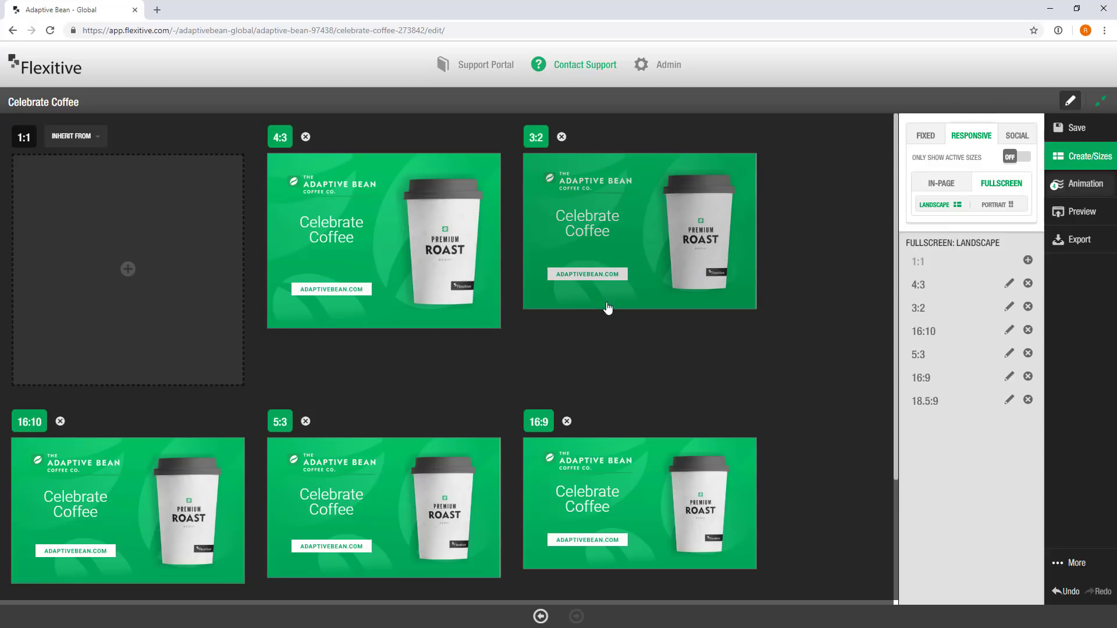
{"action": "scroll", "coordinate": [608, 309], "scroll_direction": "down", "scroll_amount": 2}
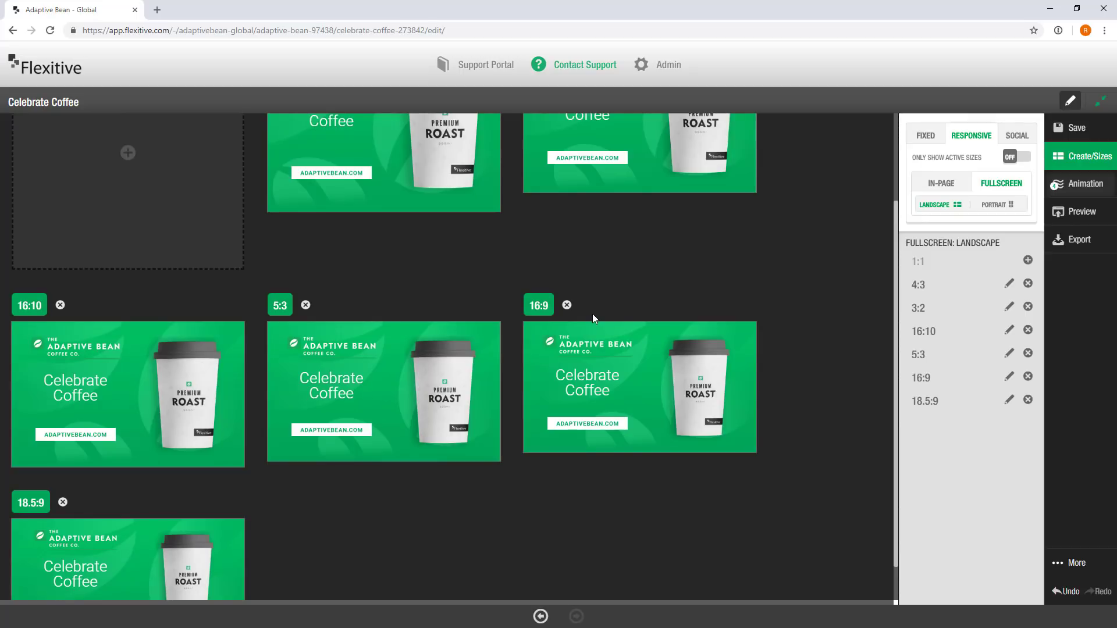
{"action": "scroll", "coordinate": [592, 319], "scroll_direction": "up", "scroll_amount": 2}
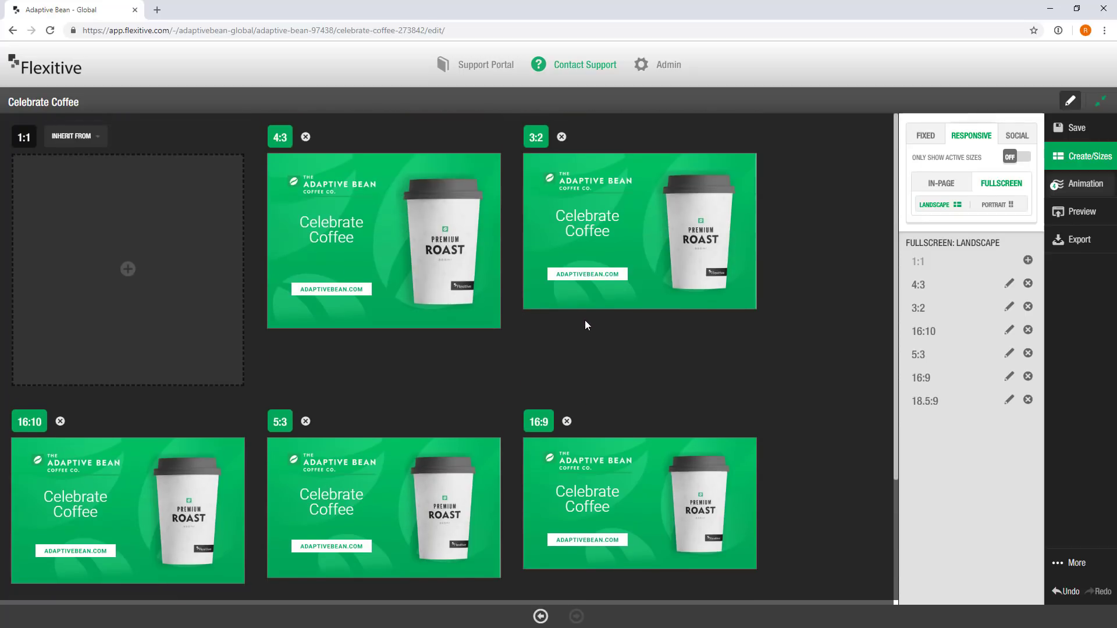
{"action": "left_click", "coordinate": [153, 263]}
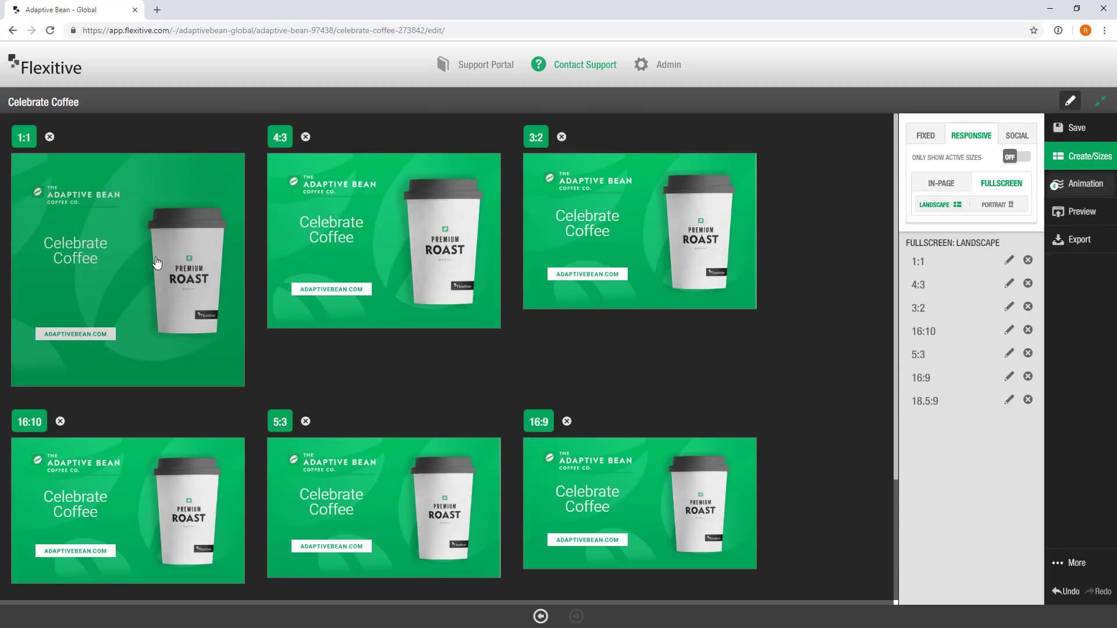
- Open the 1:1 size for editing, then enlarge the Adaptive Bean logo and move it to the top middle of the canvas
{"action": "left_click", "coordinate": [161, 307]}
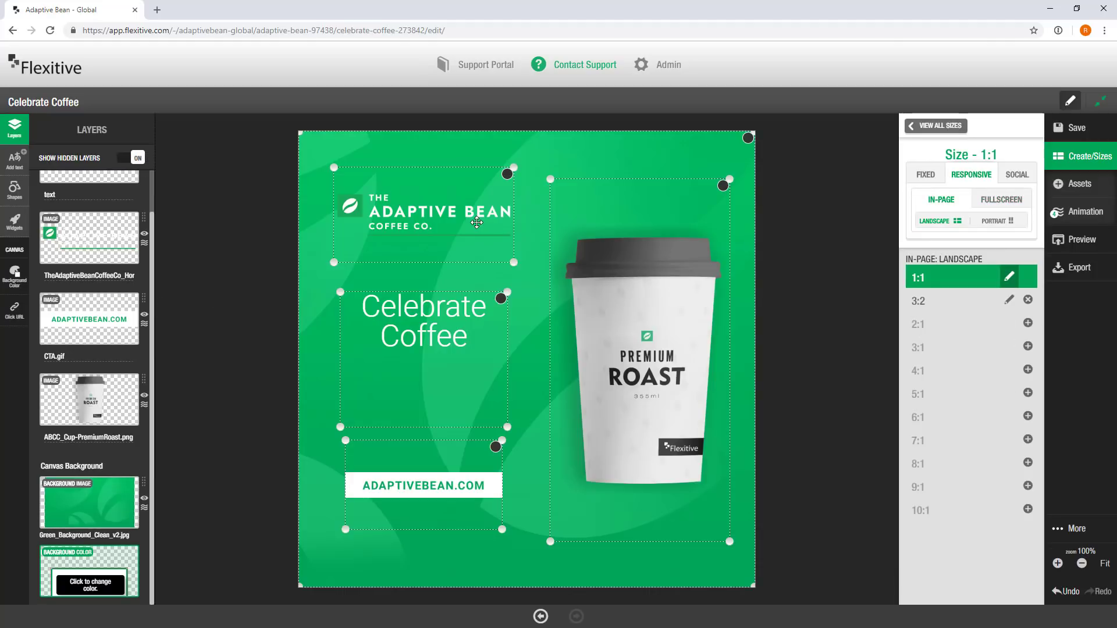
{"action": "left_click", "coordinate": [484, 222]}
{"action": "left_click_drag", "start_coordinate": [507, 202], "coordinate": [546, 182]}
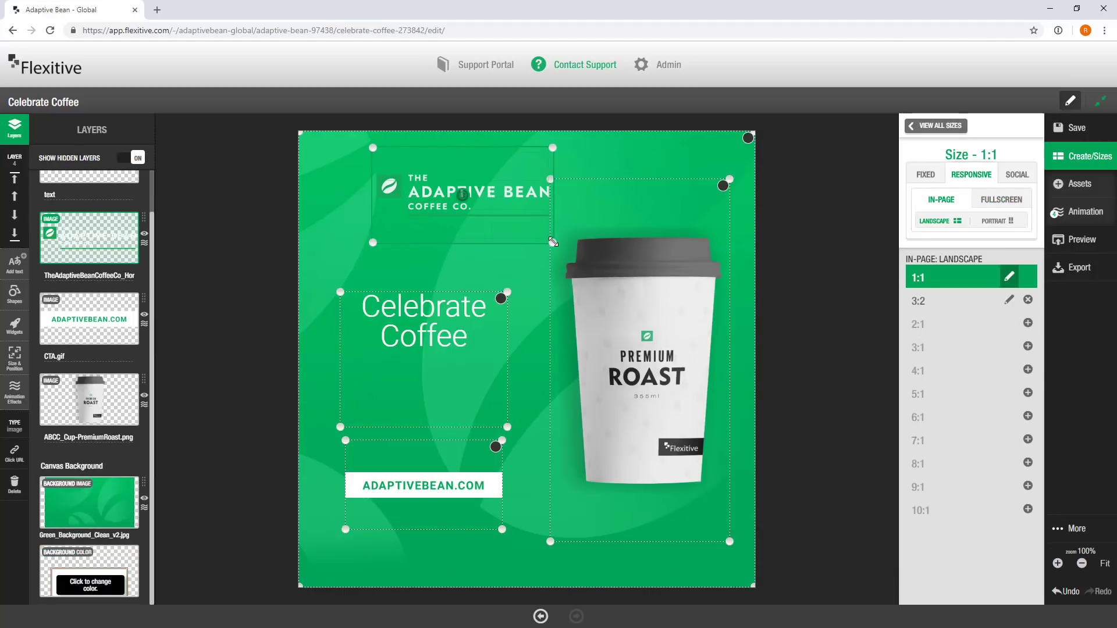
{"action": "left_click_drag", "start_coordinate": [553, 242], "coordinate": [634, 241]}
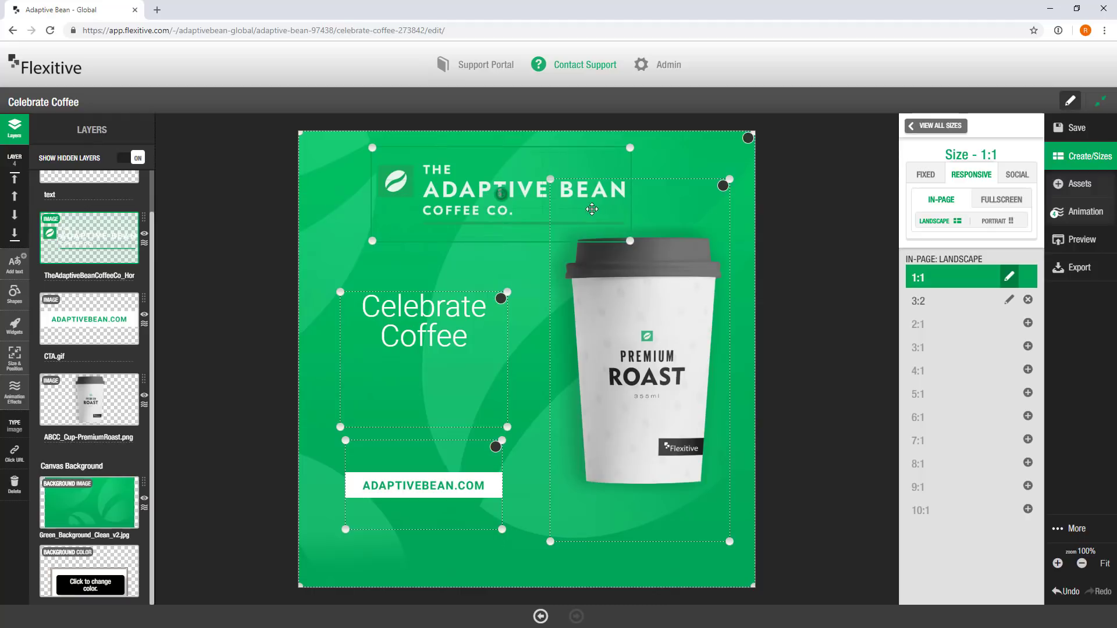
{"action": "left_click_drag", "start_coordinate": [587, 210], "coordinate": [607, 206]}
- Resize the coffee cup image and place it in the middle of the canvas, directly beneath the logo
{"action": "left_click", "coordinate": [592, 222]}
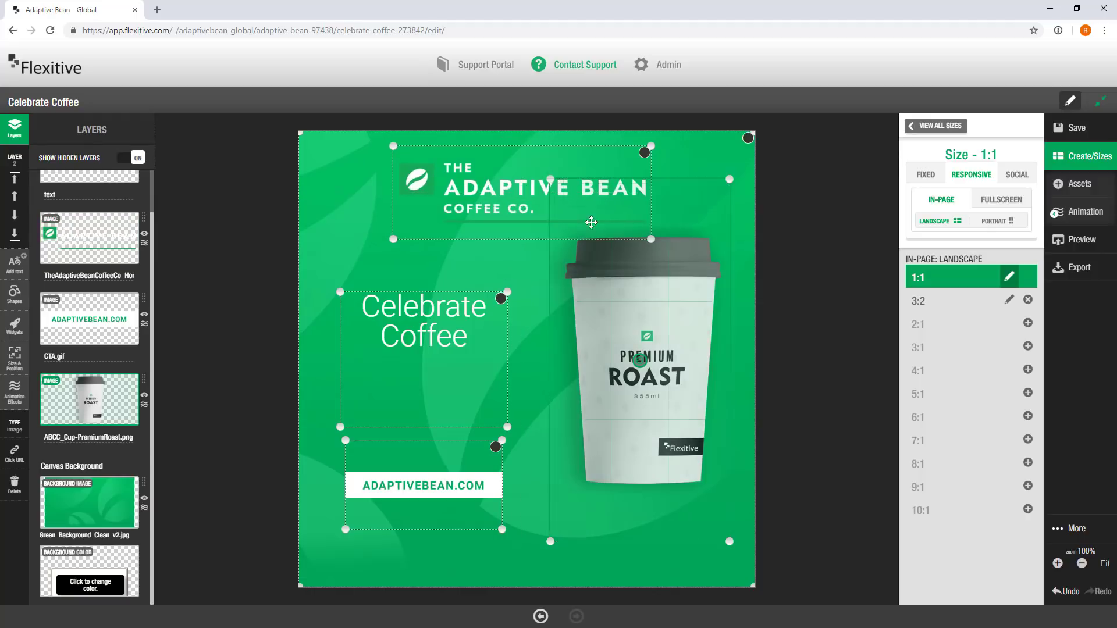
{"action": "left_click_drag", "start_coordinate": [551, 177], "coordinate": [494, 335]}
{"action": "left_click_drag", "start_coordinate": [610, 437], "coordinate": [522, 341]}
{"action": "left_click_drag", "start_coordinate": [546, 197], "coordinate": [544, 194]}
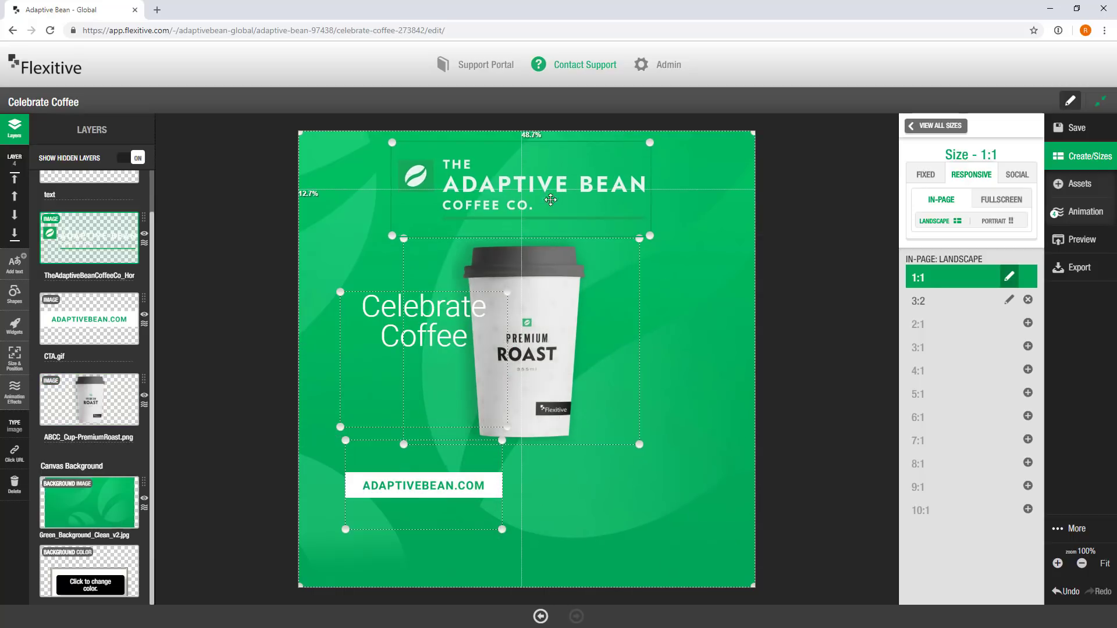
{"action": "left_click_drag", "start_coordinate": [641, 448], "coordinate": [642, 470]}
{"action": "left_click_drag", "start_coordinate": [610, 412], "coordinate": [607, 409]}
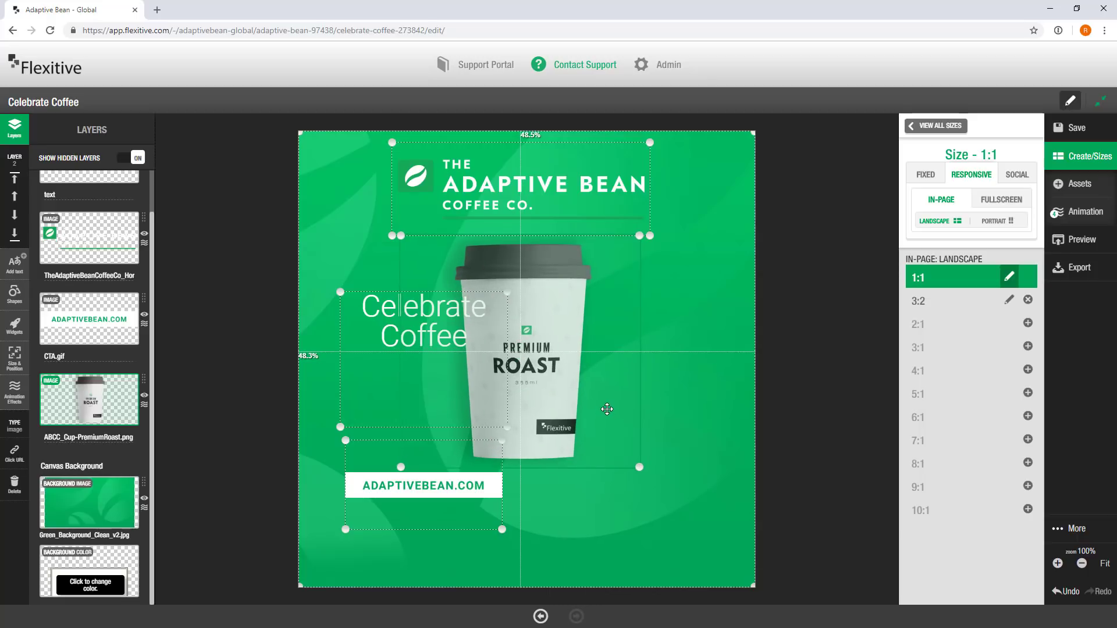
- Place the Celebrate Coffee text on one line below the cup and the enlarged ADAPTIVEBEAN.COM banner beneath it
{"action": "left_click", "coordinate": [505, 390]}
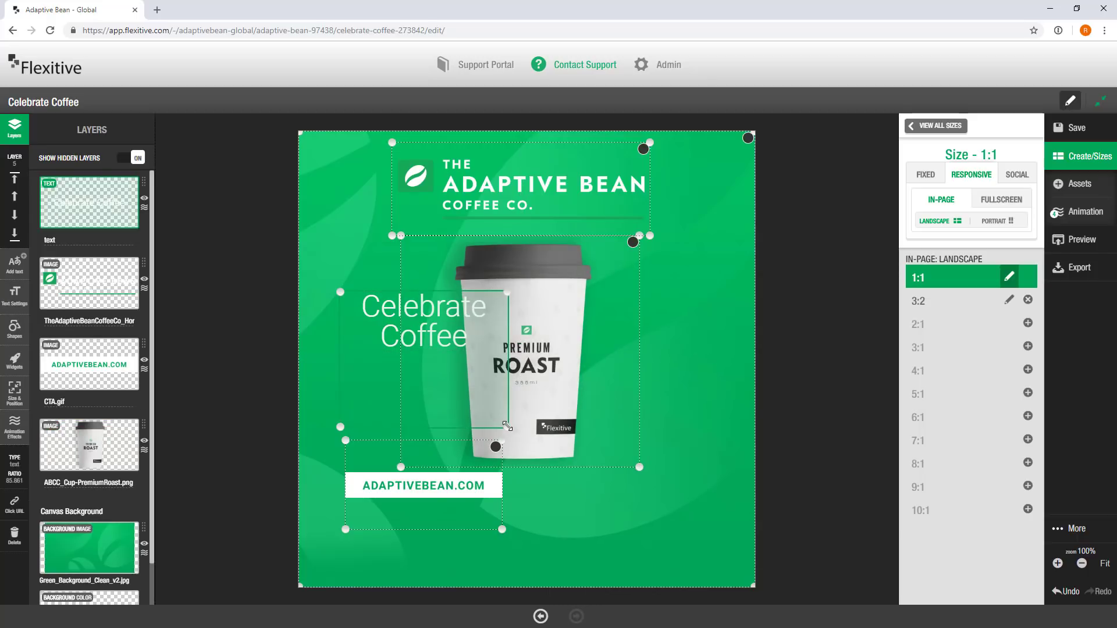
{"action": "left_click_drag", "start_coordinate": [508, 427], "coordinate": [649, 498]}
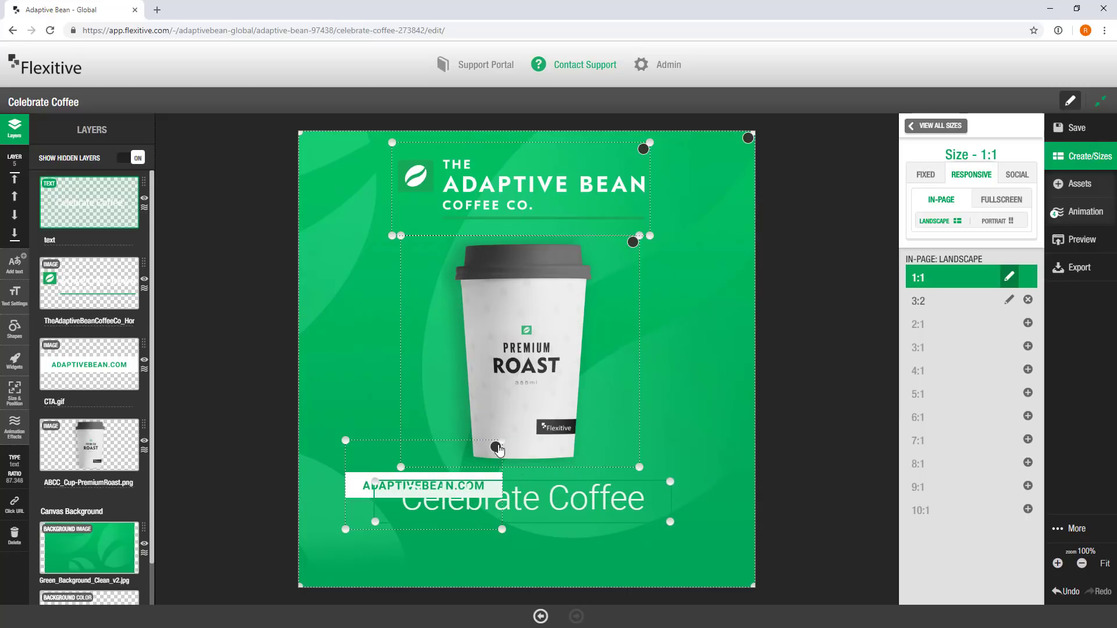
{"action": "left_click", "coordinate": [496, 451]}
{"action": "left_click_drag", "start_coordinate": [549, 472], "coordinate": [616, 535]}
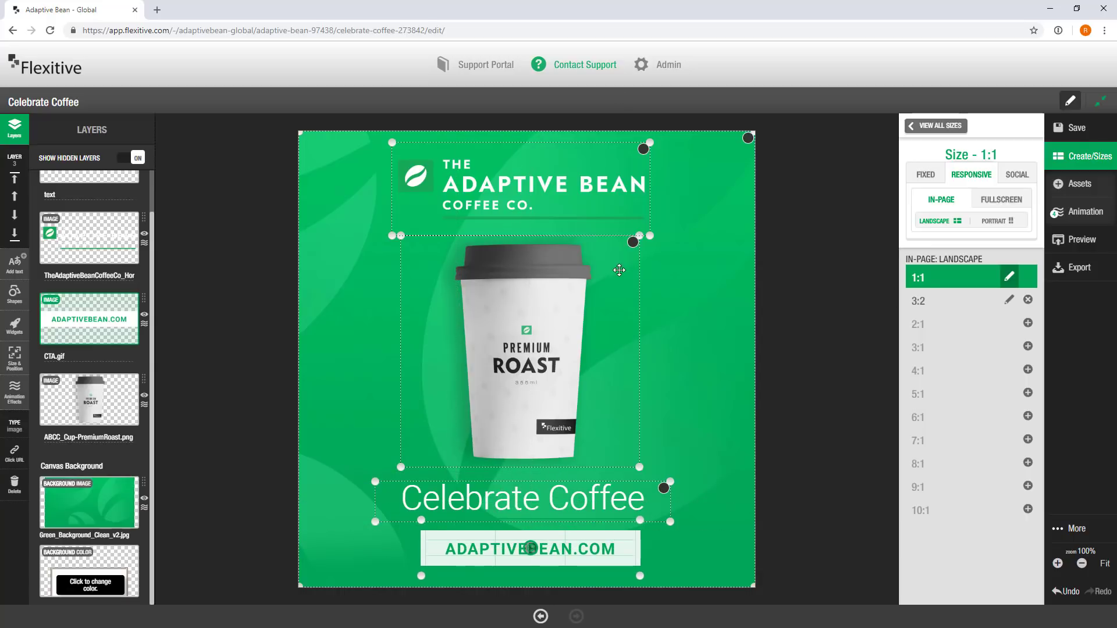
- Align the banner, headline text, cup and logo together to the horizontal center of the canvas
{"action": "left_click", "coordinate": [623, 502], "text": "shift"}
{"action": "left_click", "coordinate": [567, 365], "text": "shift"}
{"action": "left_click", "coordinate": [576, 177], "text": "shift"}
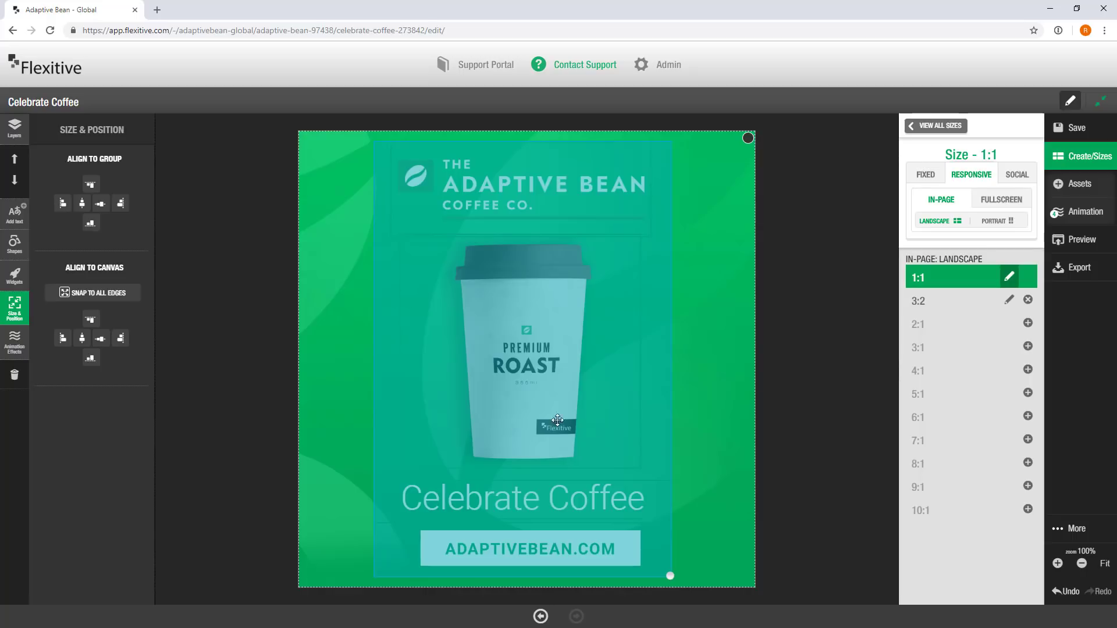
{"action": "left_click", "coordinate": [83, 340]}
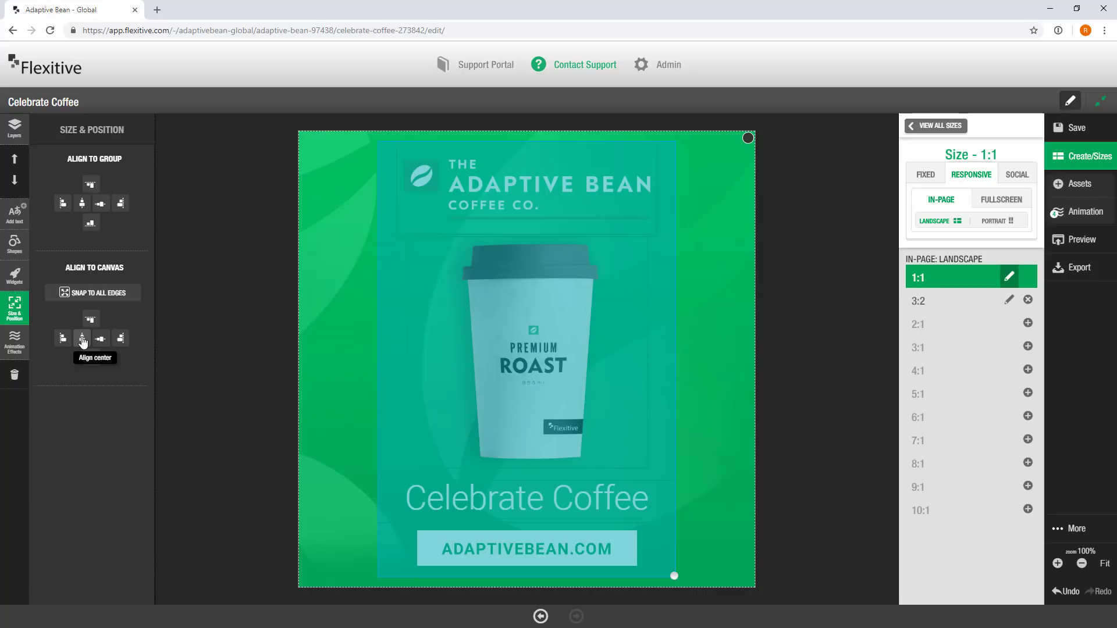
{"action": "left_click", "coordinate": [203, 317]}
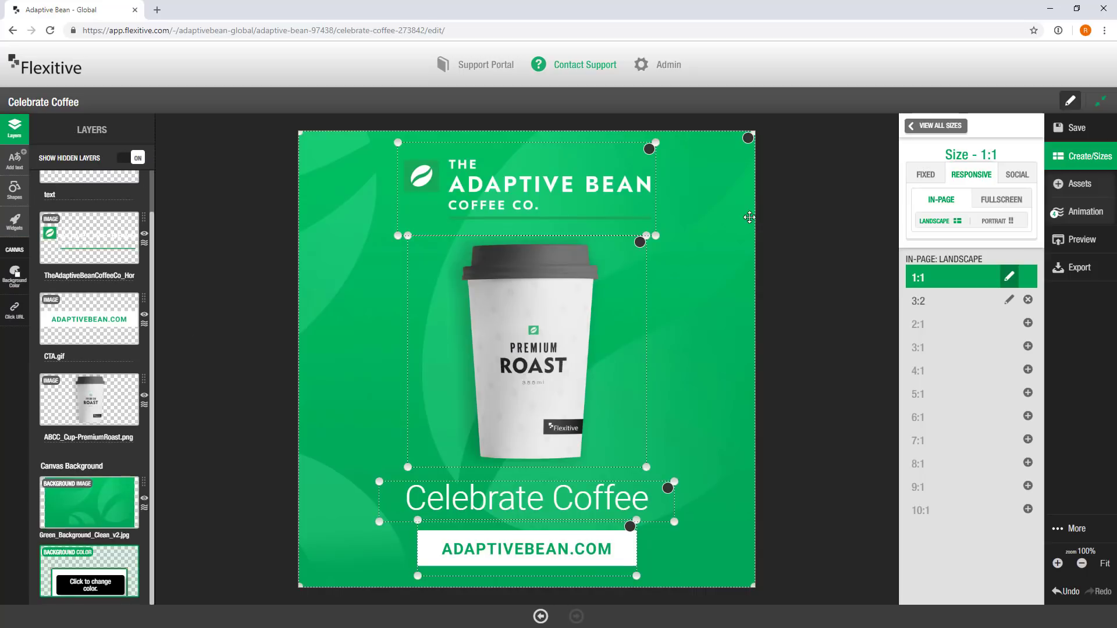
- Return to the fullscreen landscape overview and review the layouts of all its sizes
{"action": "left_click", "coordinate": [1000, 201]}
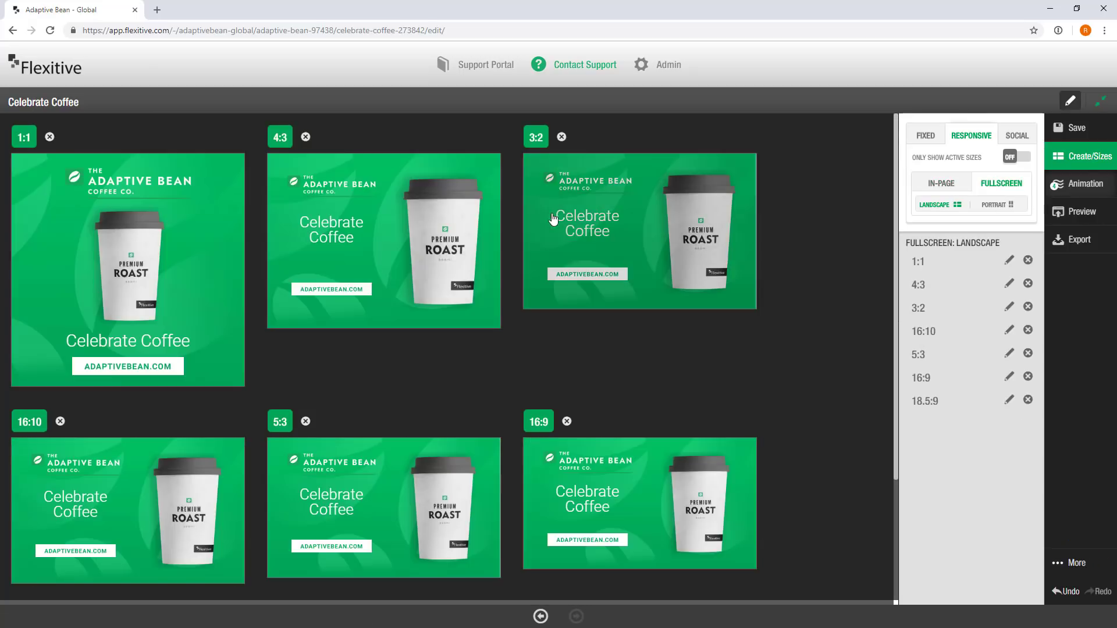
{"action": "scroll", "coordinate": [262, 236], "scroll_direction": "down", "scroll_amount": 3}
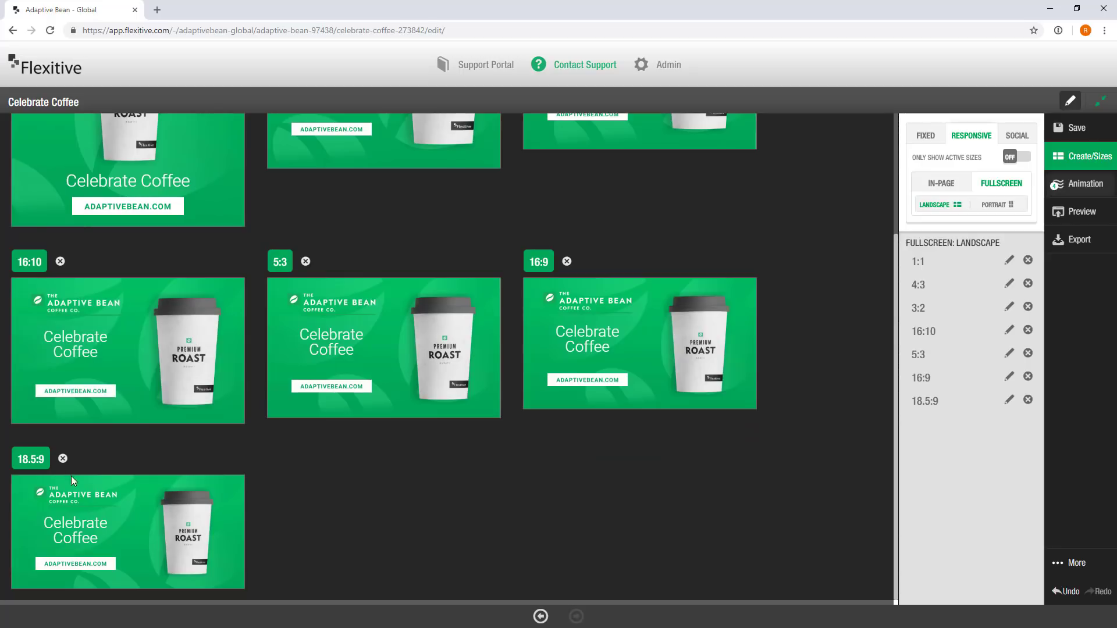
{"action": "scroll", "coordinate": [552, 368], "scroll_direction": "up", "scroll_amount": 3}
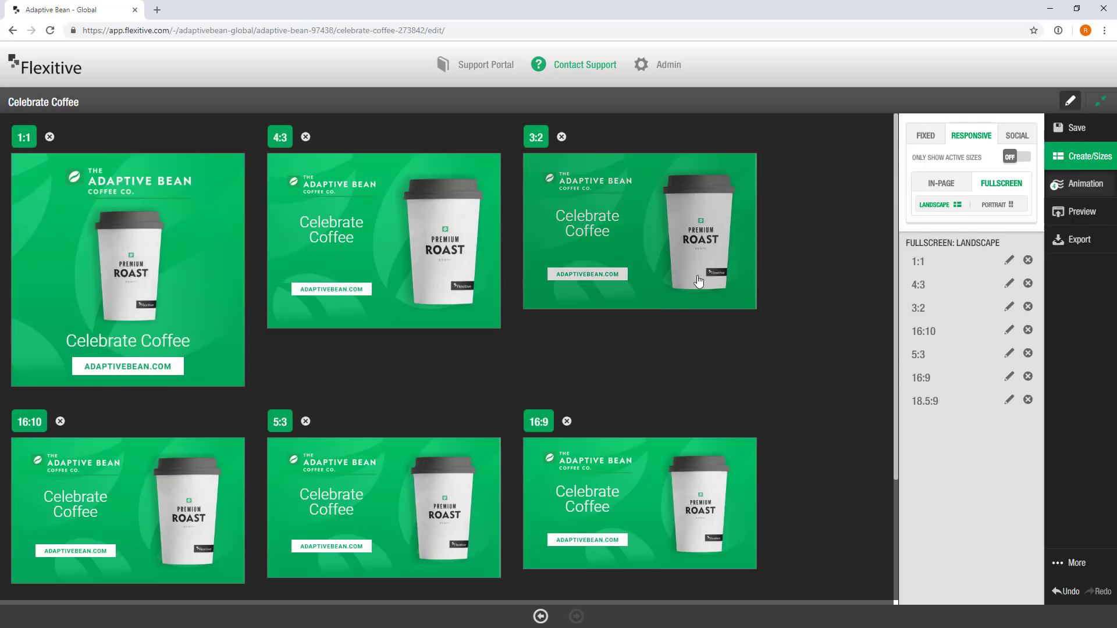
- Create the fullscreen portrait sizes 3:4, 2:3, 10:16, 3:5 and 9:16
{"action": "left_click", "coordinate": [1011, 205]}
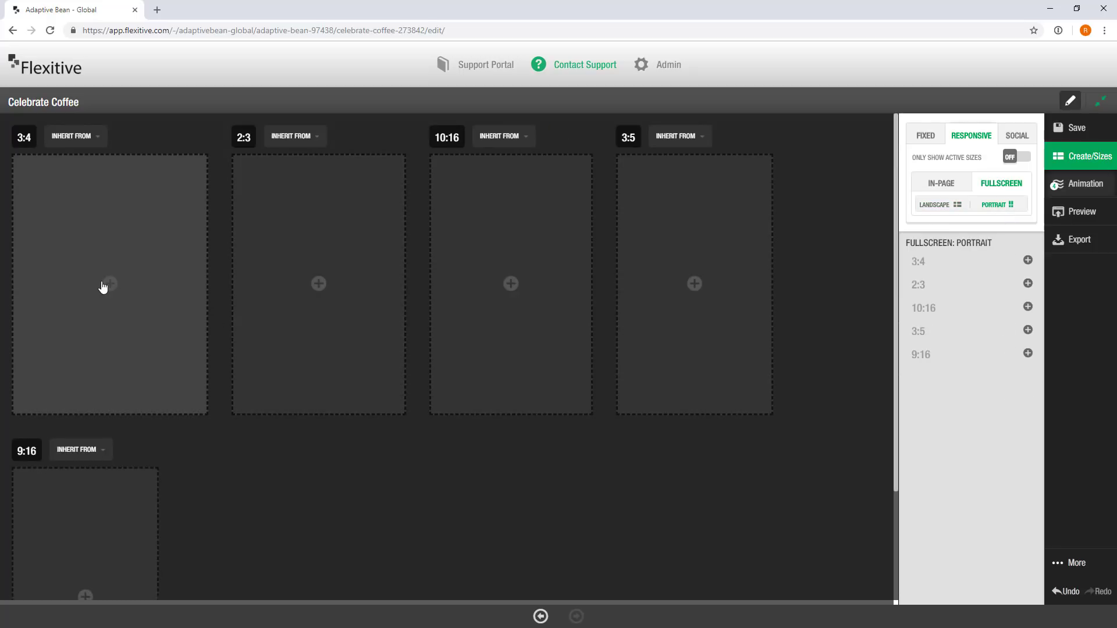
{"action": "left_click", "coordinate": [103, 286]}
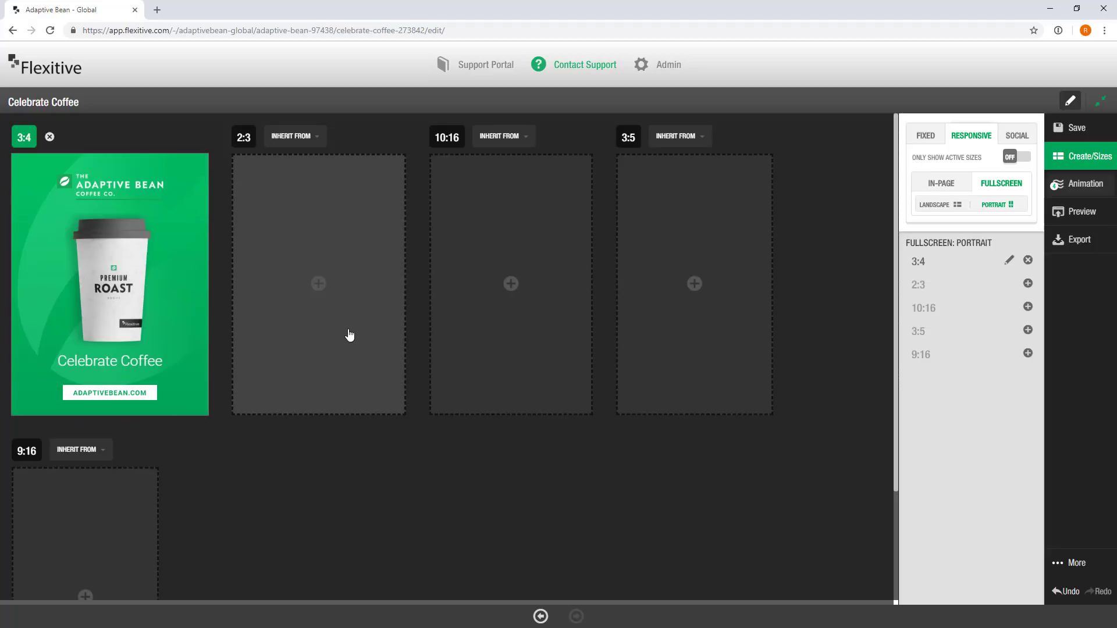
{"action": "left_click", "coordinate": [350, 332]}
{"action": "left_click", "coordinate": [489, 329]}
{"action": "left_click", "coordinate": [703, 347]}
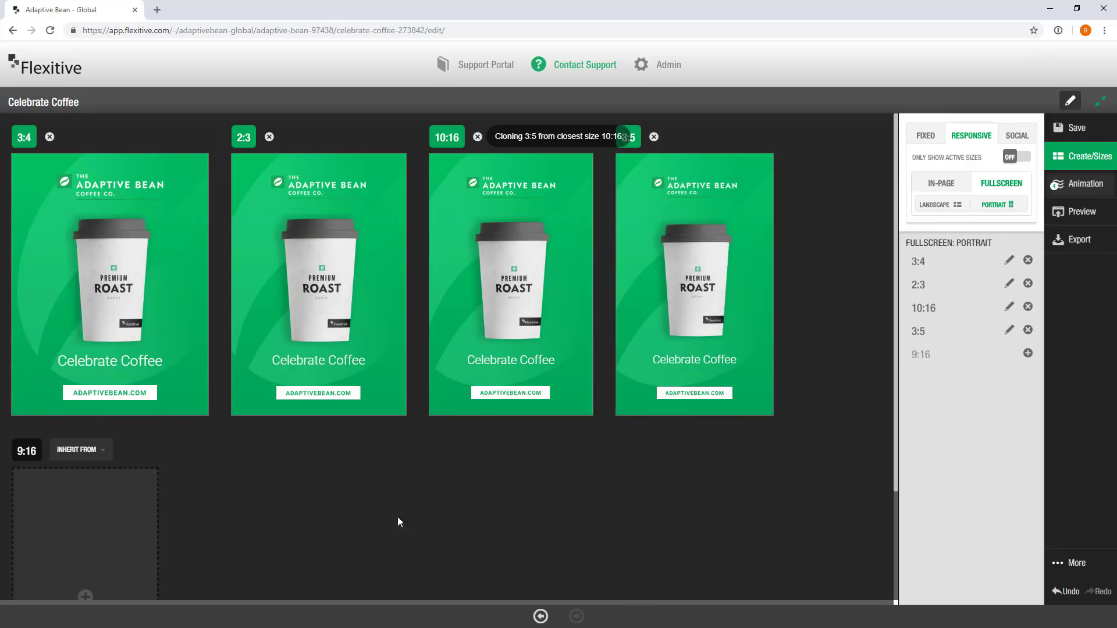
{"action": "scroll", "coordinate": [329, 479], "scroll_direction": "down", "scroll_amount": 2}
{"action": "left_click", "coordinate": [129, 482]}
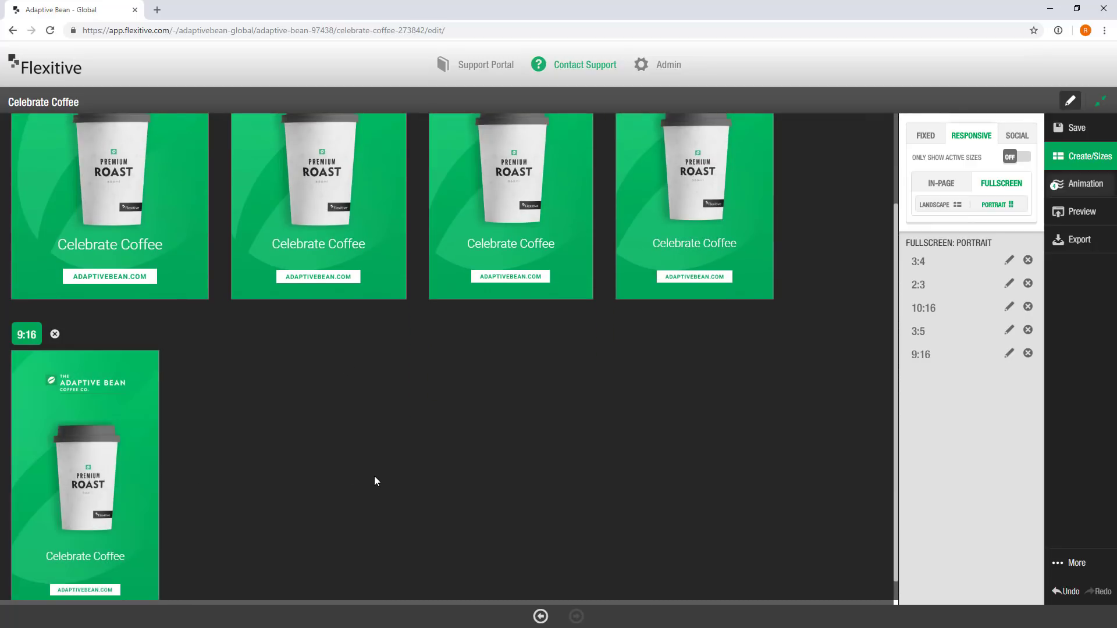
{"action": "scroll", "coordinate": [375, 477], "scroll_direction": "up", "scroll_amount": 2}
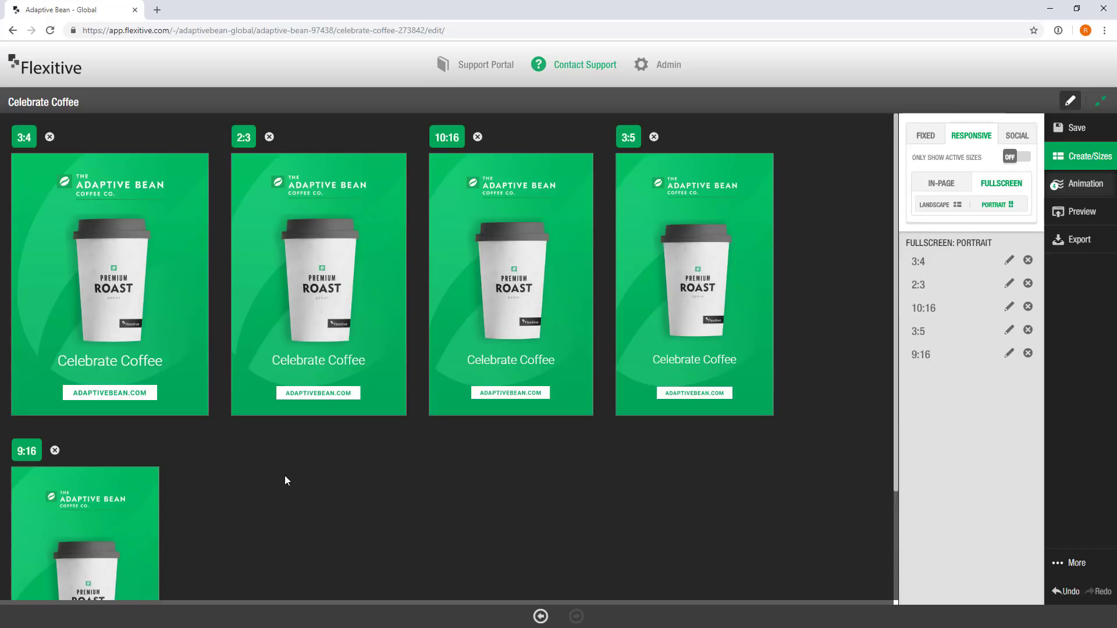
- Create the in-page portrait 1:2 size and open it for editing
{"action": "left_click", "coordinate": [961, 189]}
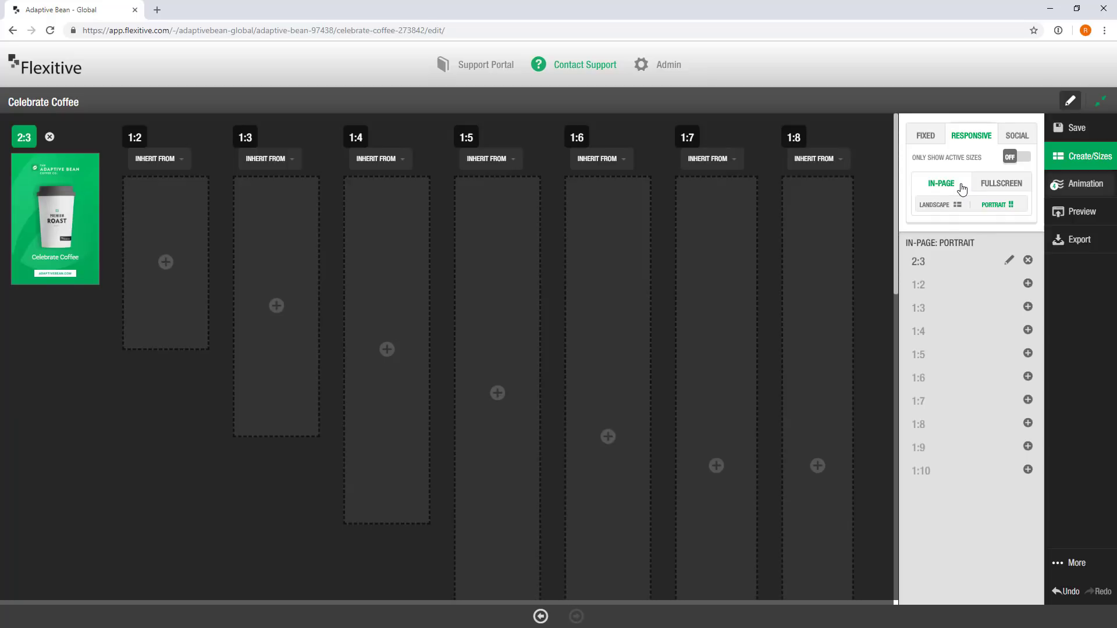
{"action": "left_click", "coordinate": [186, 261]}
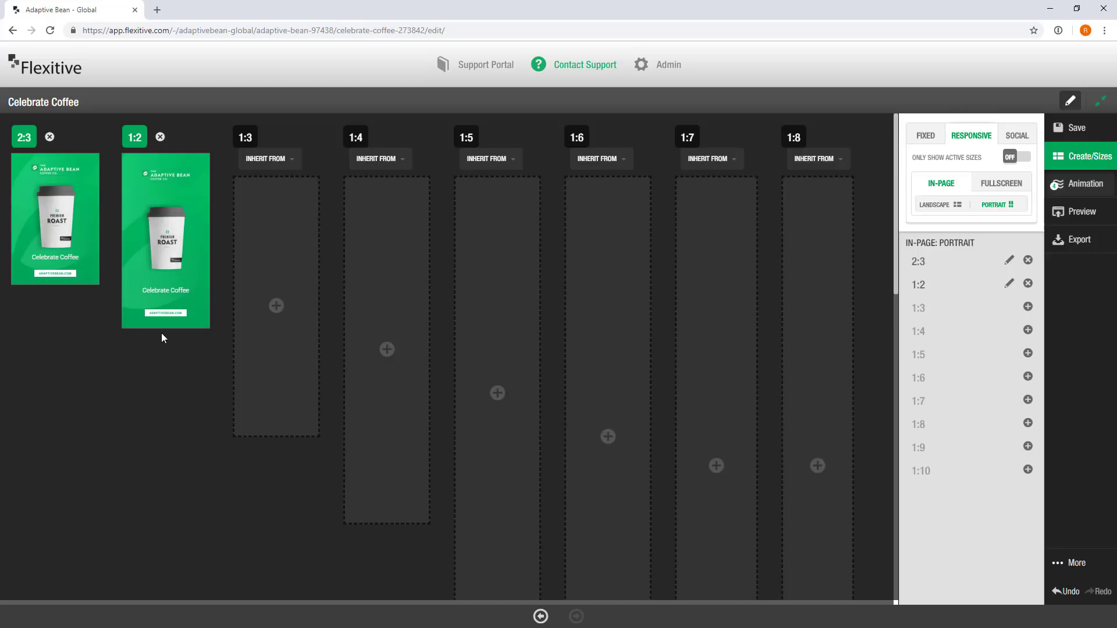
{"action": "left_click", "coordinate": [170, 249]}
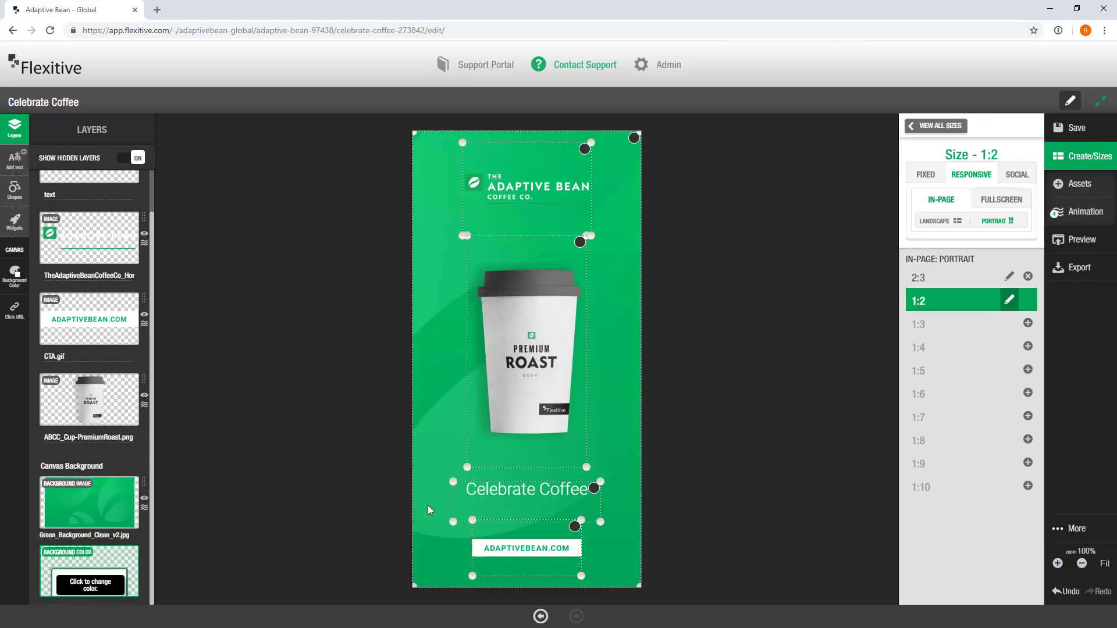
- Enlarge the ADAPTIVEBEAN.COM banner near the canvas bottom and reshape the Celebrate Coffee text box so the headline wraps onto two lines
{"action": "left_click_drag", "start_coordinate": [533, 556], "coordinate": [513, 558]}
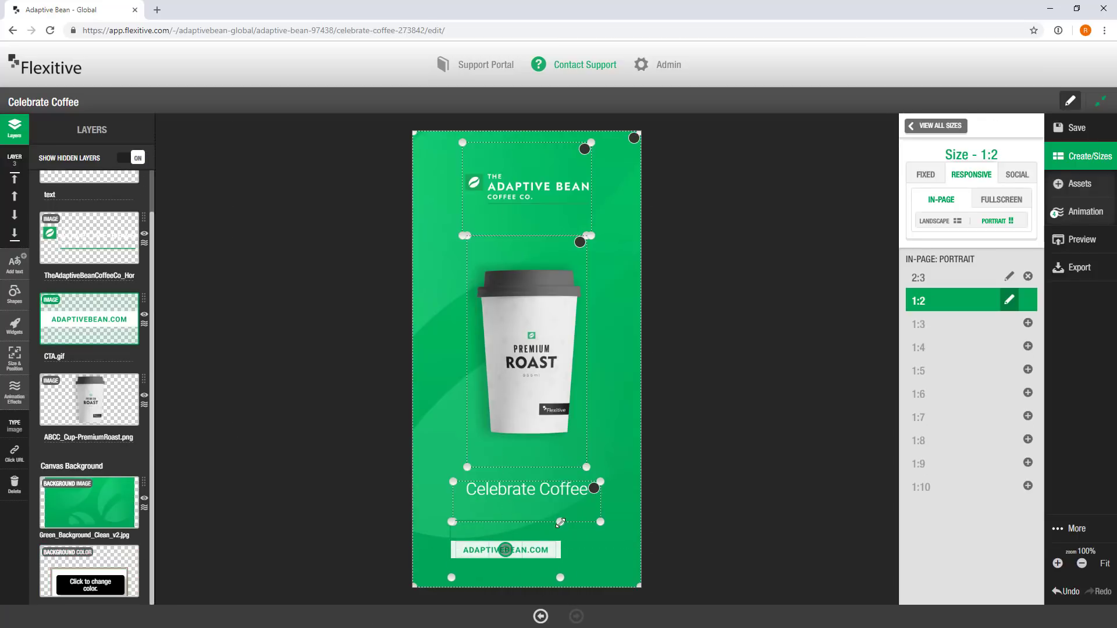
{"action": "left_click_drag", "start_coordinate": [579, 523], "coordinate": [561, 506]}
{"action": "left_click", "coordinate": [600, 518]}
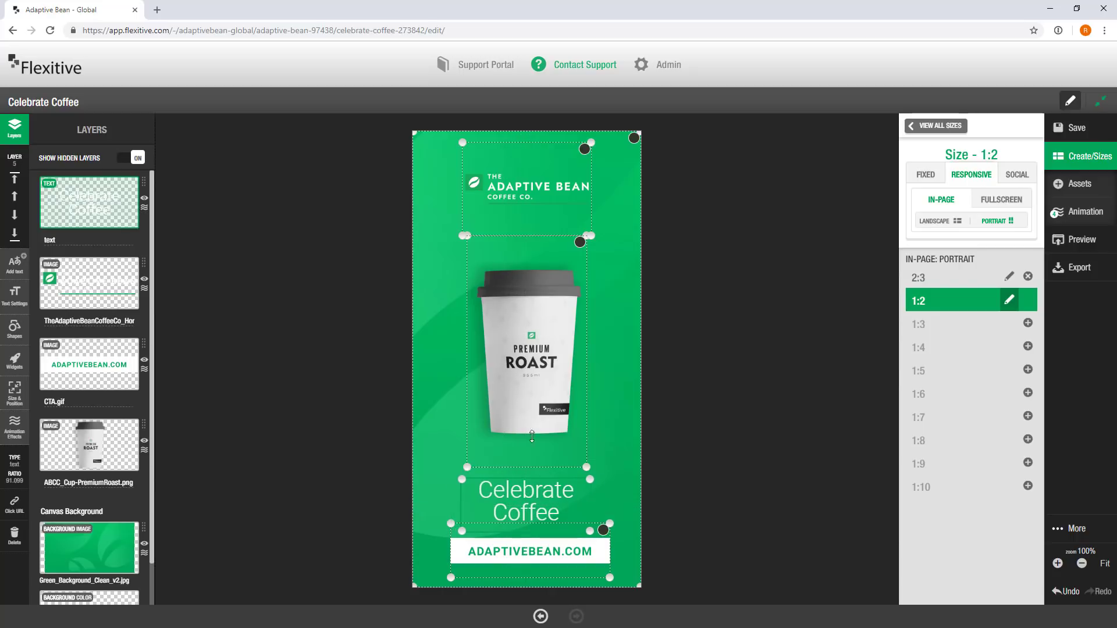
- Reposition and enlarge the coffee cup image between the logo and the headline text
{"action": "left_click", "coordinate": [544, 391]}
{"action": "left_click_drag", "start_coordinate": [561, 347], "coordinate": [534, 358]}
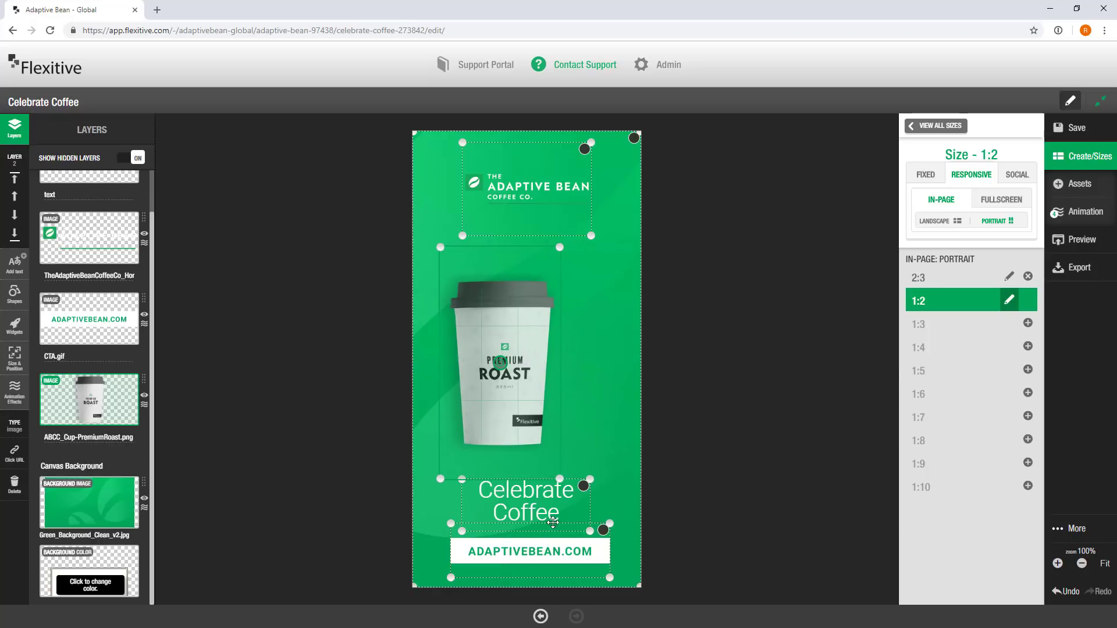
{"action": "left_click_drag", "start_coordinate": [560, 478], "coordinate": [613, 473]}
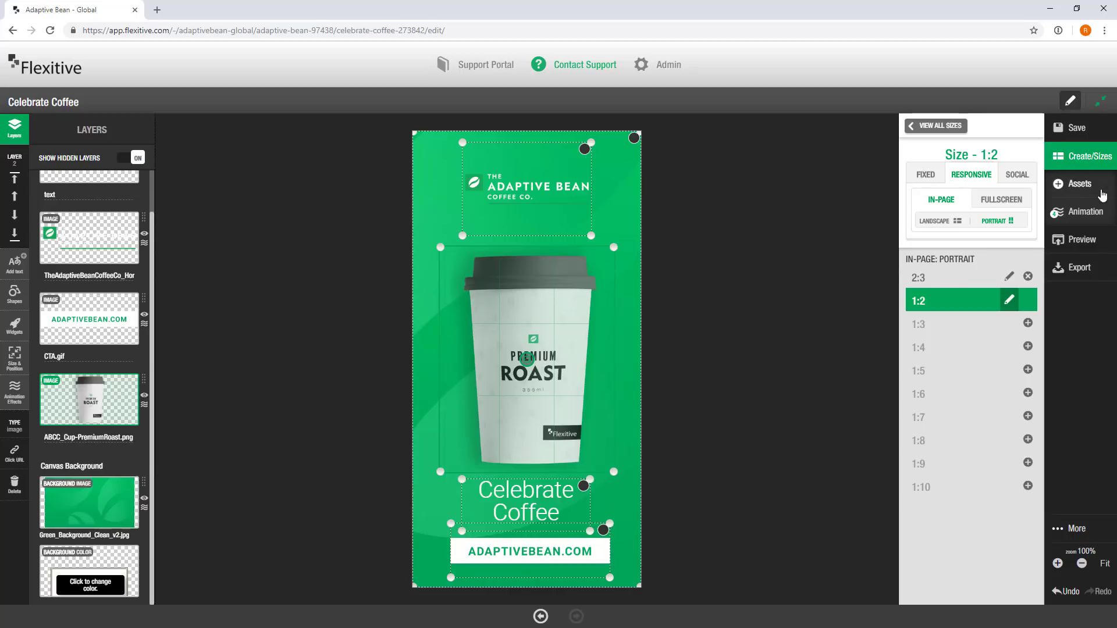
- Bring up the image assets and hide the horizontal logo on the 1:2 size, leaving hidden layers out of the layer list
{"action": "left_click", "coordinate": [1093, 188]}
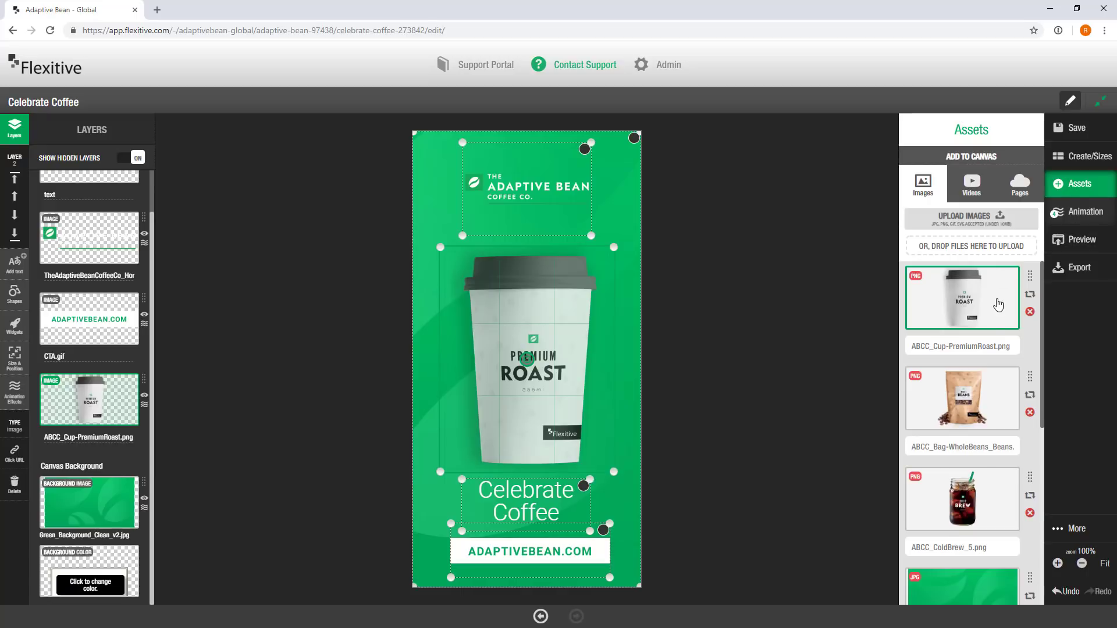
{"action": "scroll", "coordinate": [989, 349], "scroll_direction": "down", "scroll_amount": 6}
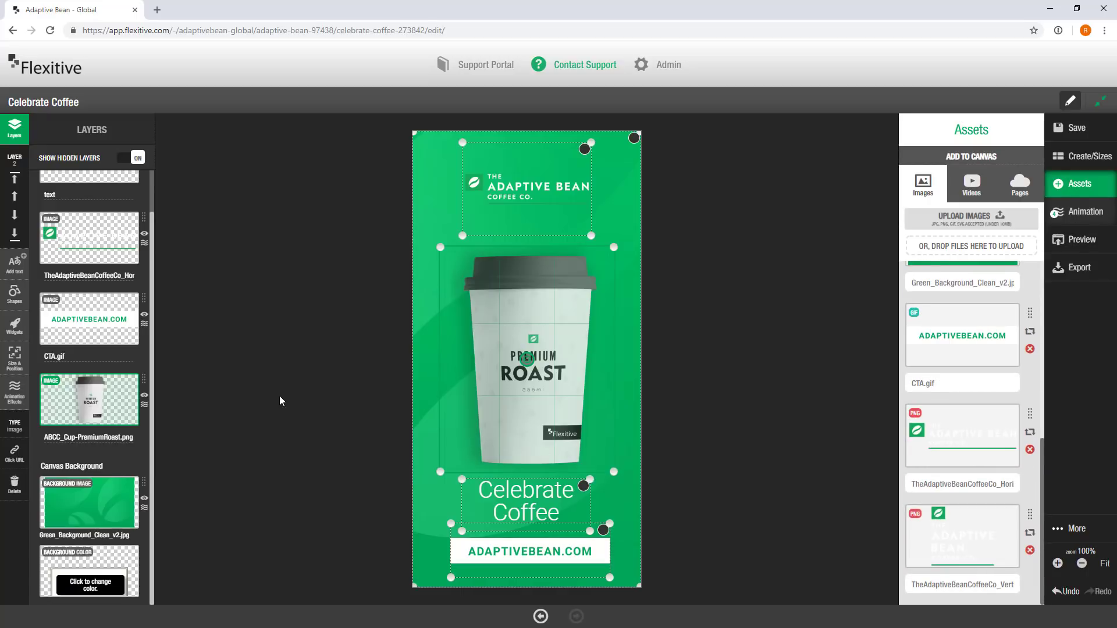
{"action": "scroll", "coordinate": [117, 378], "scroll_direction": "up", "scroll_amount": 1}
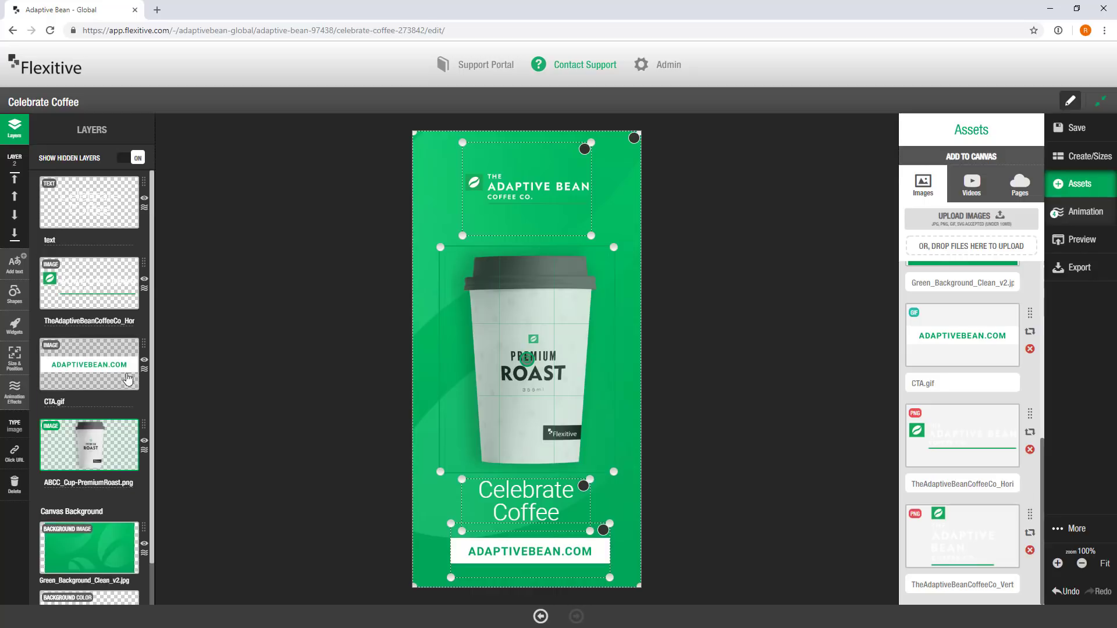
{"action": "left_click", "coordinate": [561, 183]}
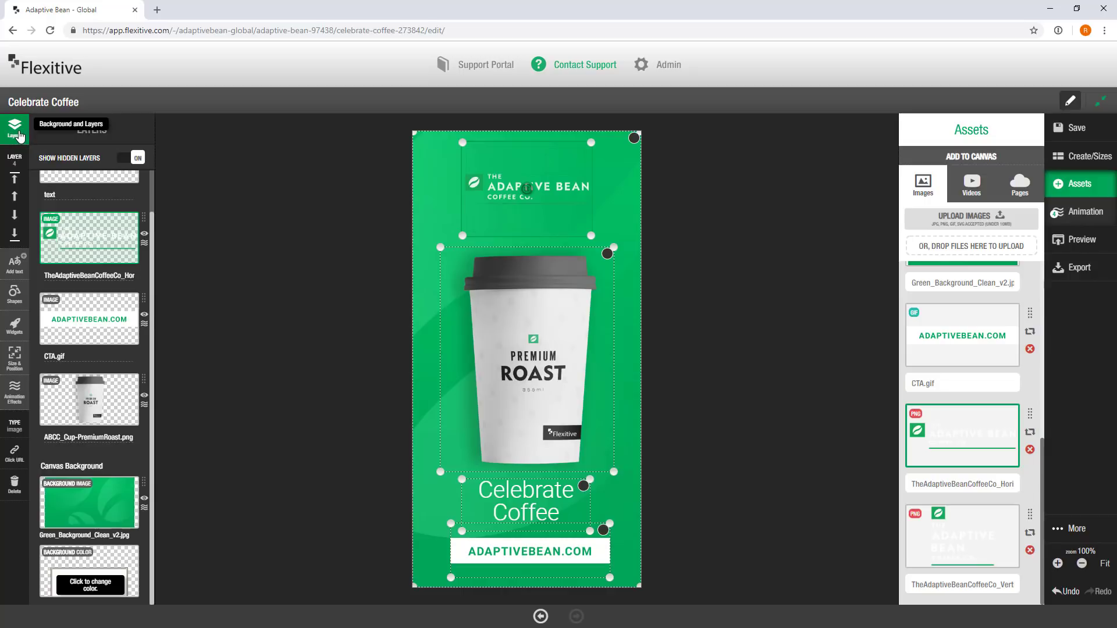
{"action": "left_click", "coordinate": [145, 236]}
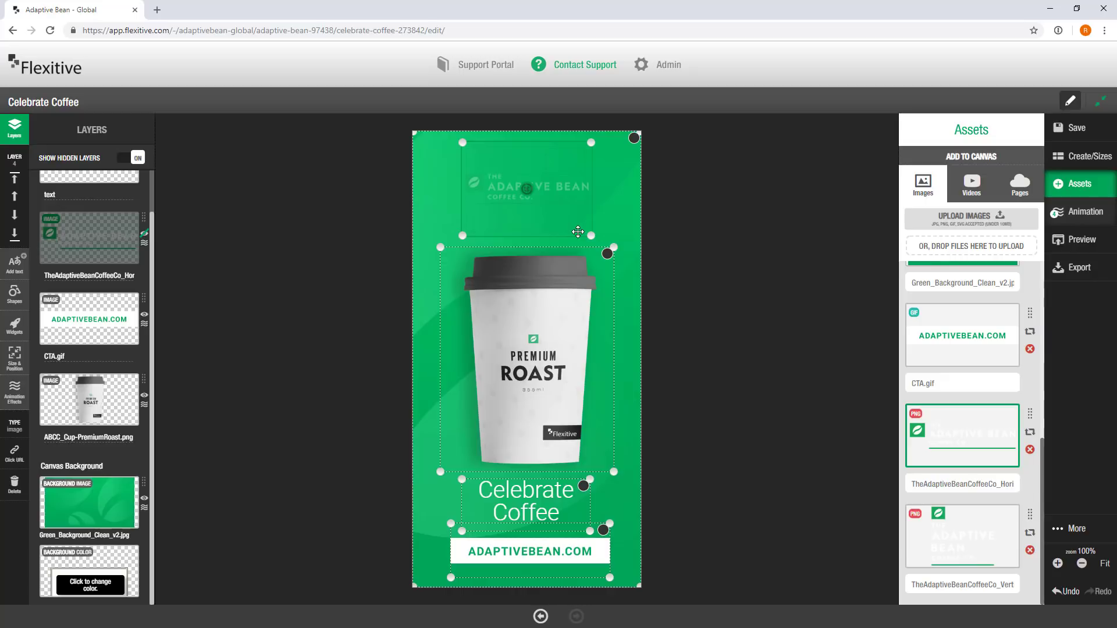
{"action": "left_click", "coordinate": [127, 164]}
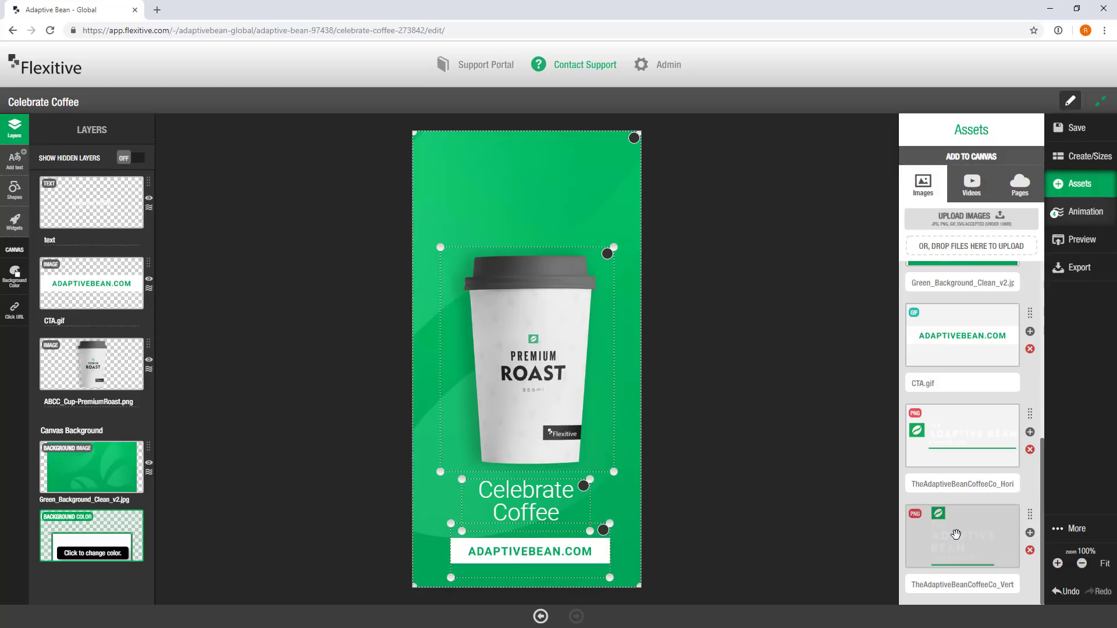
- Add the vertical Adaptive Bean logo image above the coffee cup and limit its visibility to only this size
{"action": "left_click_drag", "start_coordinate": [952, 531], "coordinate": [503, 170]}
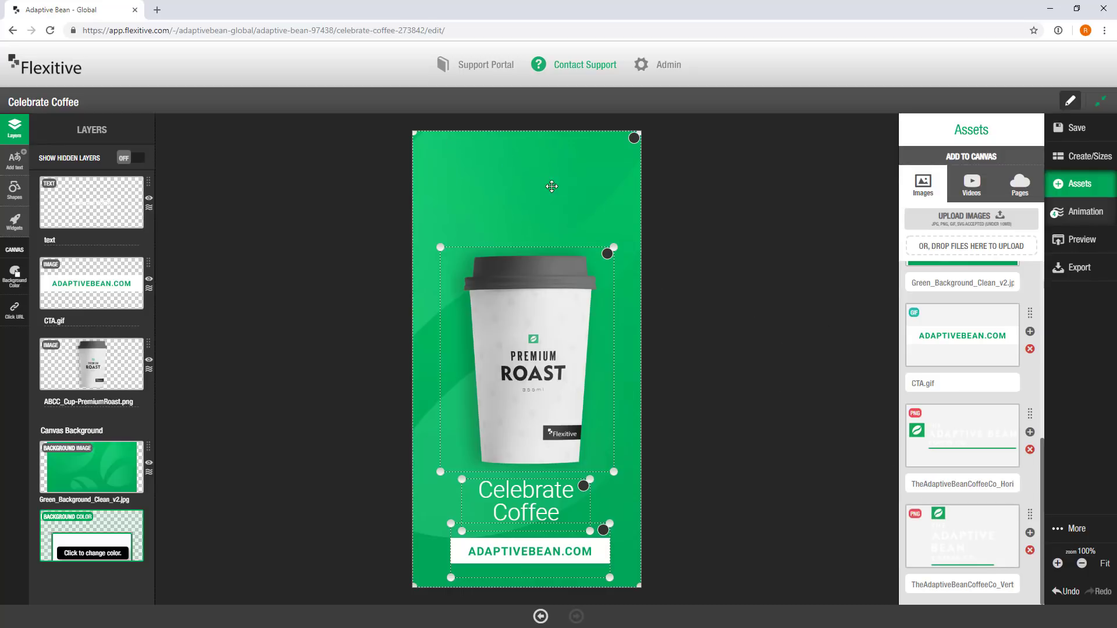
{"action": "mouse_move", "coordinate": [561, 199]}
{"action": "left_mouse_down"}
{"action": "mouse_move", "coordinate": [582, 223]}
{"action": "mouse_move", "coordinate": [562, 206]}
{"action": "left_mouse_up"}
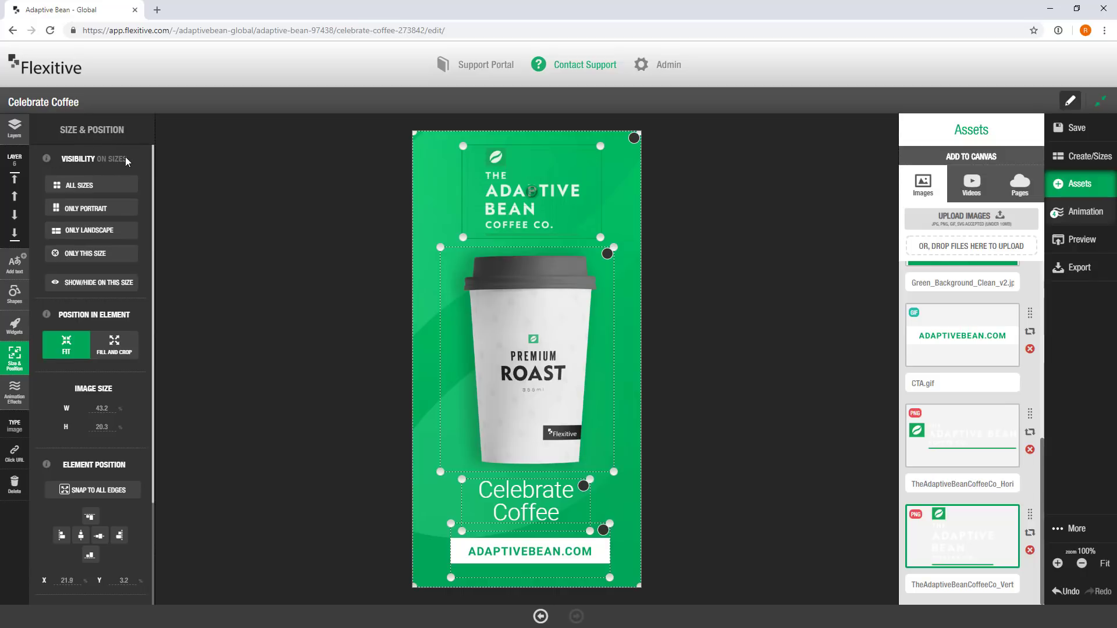
{"action": "left_click", "coordinate": [116, 260]}
- Center the logo, cup, headline and ADAPTIVEBEAN.COM banner horizontally on the canvas as a group, and return to the overview of all sizes
{"action": "left_click", "coordinate": [559, 305]}
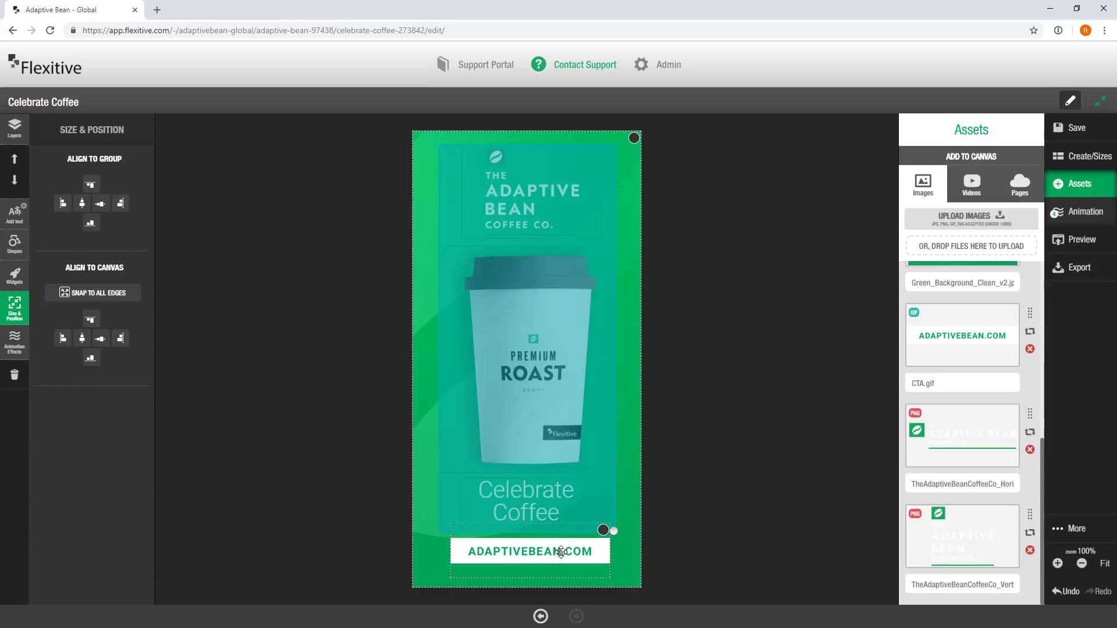
{"action": "left_click", "coordinate": [82, 339]}
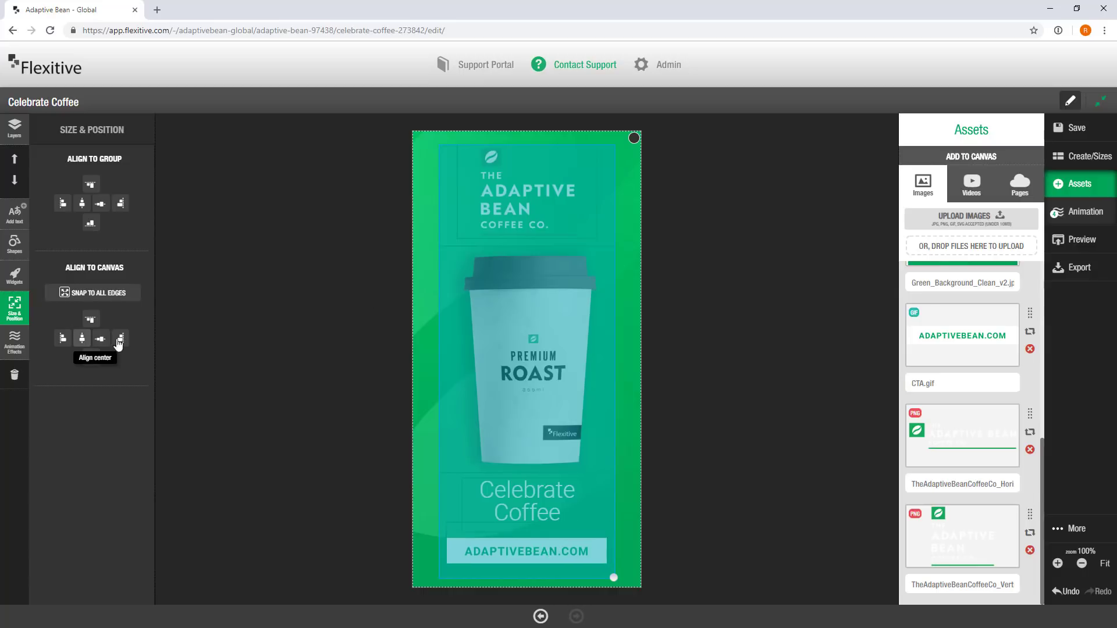
{"action": "left_click", "coordinate": [1085, 156]}
{"action": "left_click", "coordinate": [931, 126]}
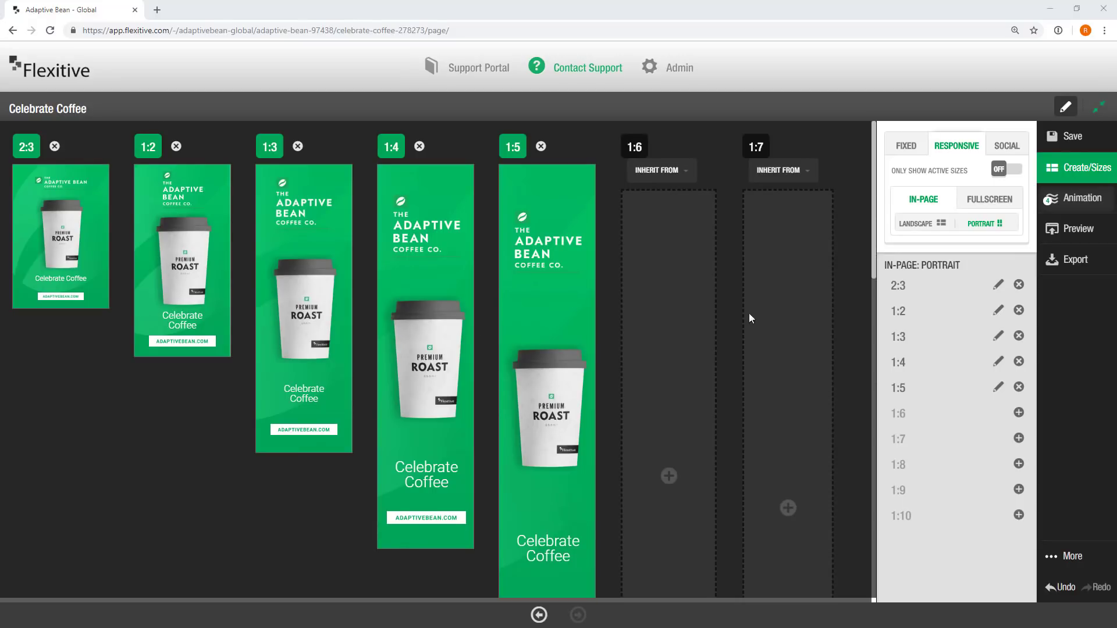
- Create the in-page landscape sizes 2:1 and 3:1 and open the 3:1 size for editing
{"action": "left_click", "coordinate": [925, 229]}
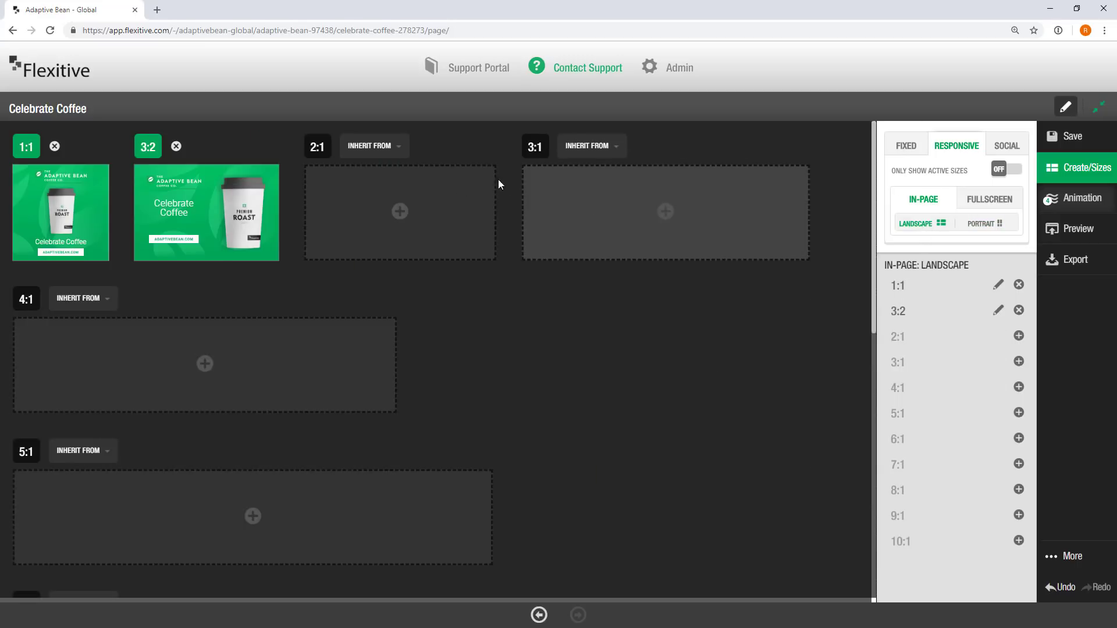
{"action": "left_click", "coordinate": [366, 219]}
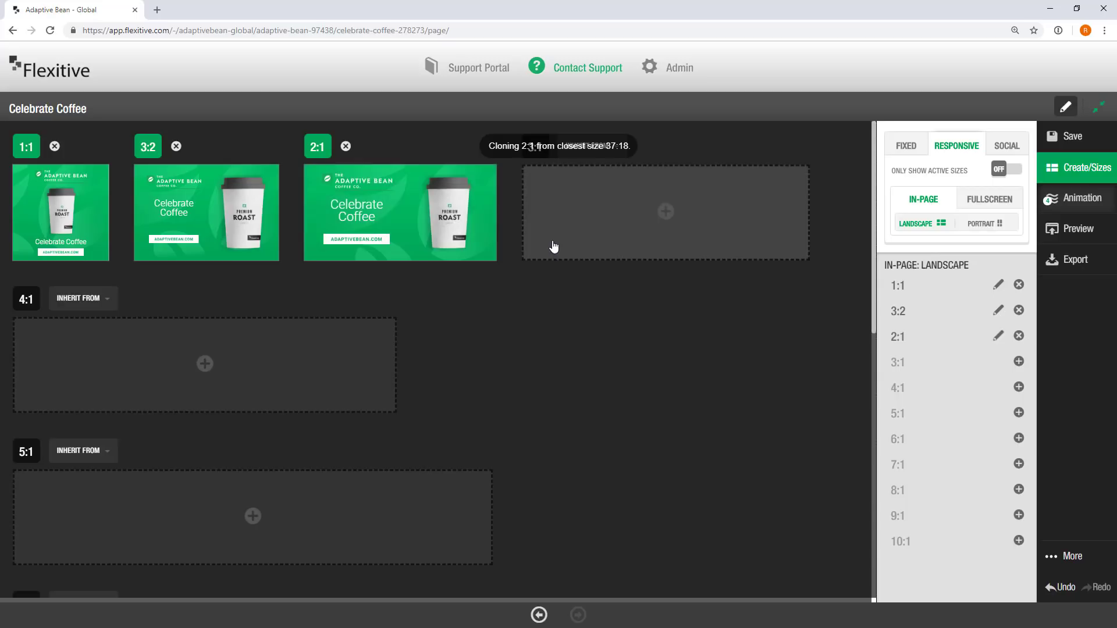
{"action": "left_click", "coordinate": [626, 210]}
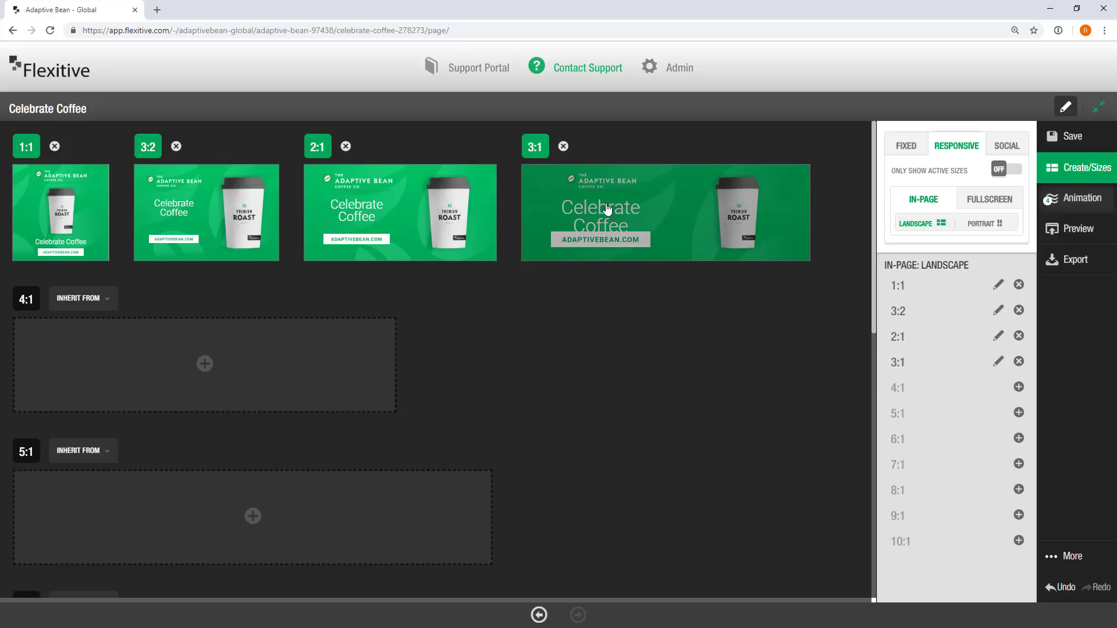
{"action": "left_click", "coordinate": [589, 211]}
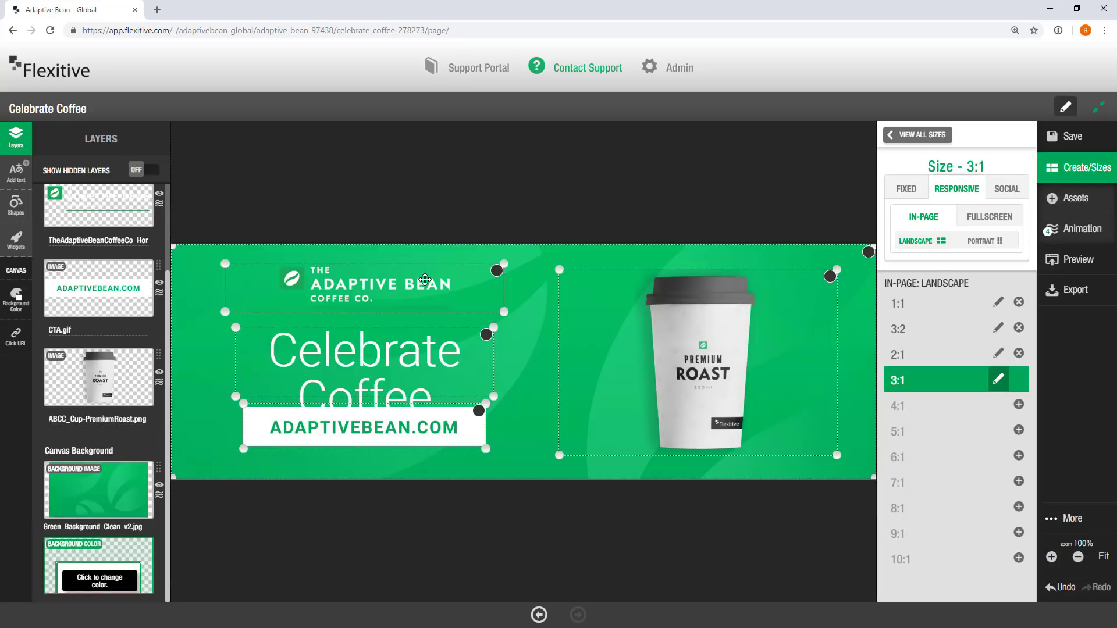
- Swap the horizontal logo for the hidden vertical logo on the 3:1 size, leaving hidden layers out of the layer list
{"action": "left_click", "coordinate": [425, 280]}
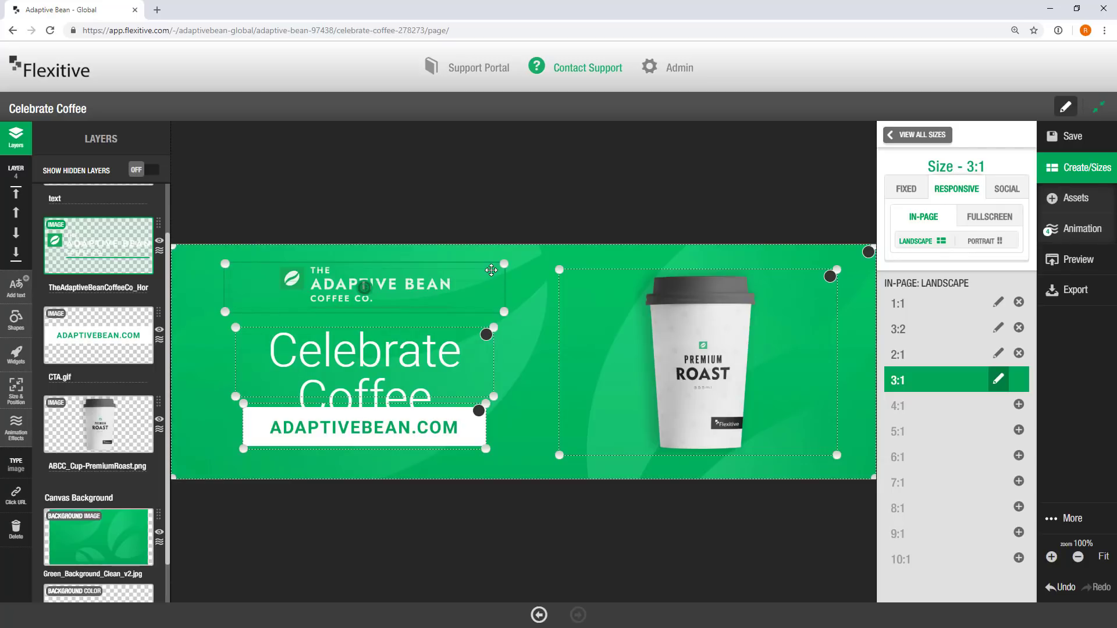
{"action": "left_click", "coordinate": [160, 245]}
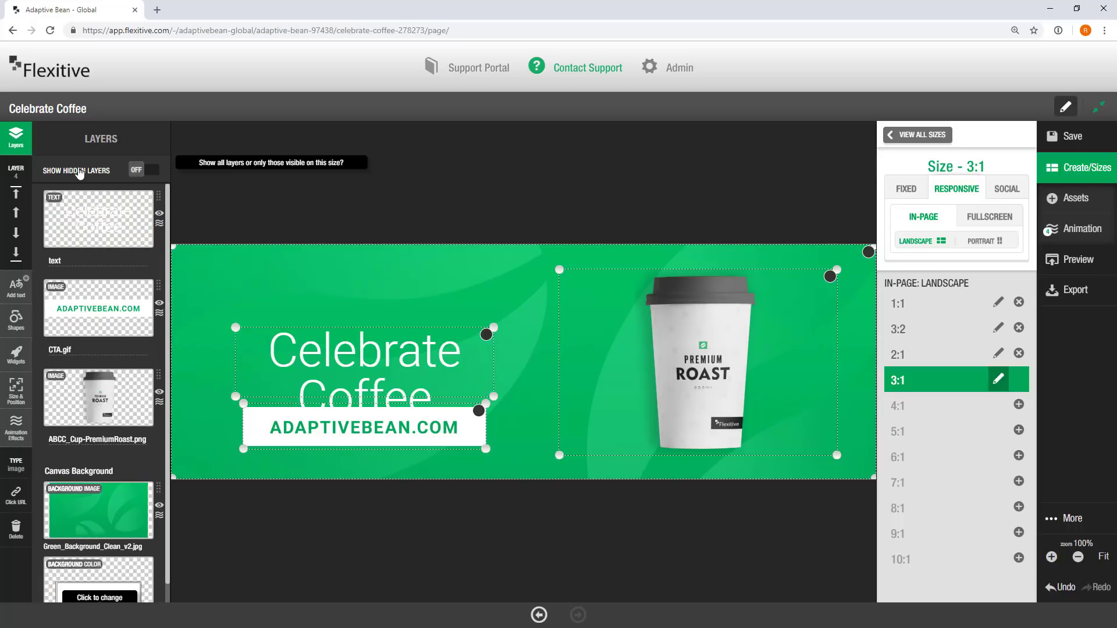
{"action": "left_click", "coordinate": [148, 171]}
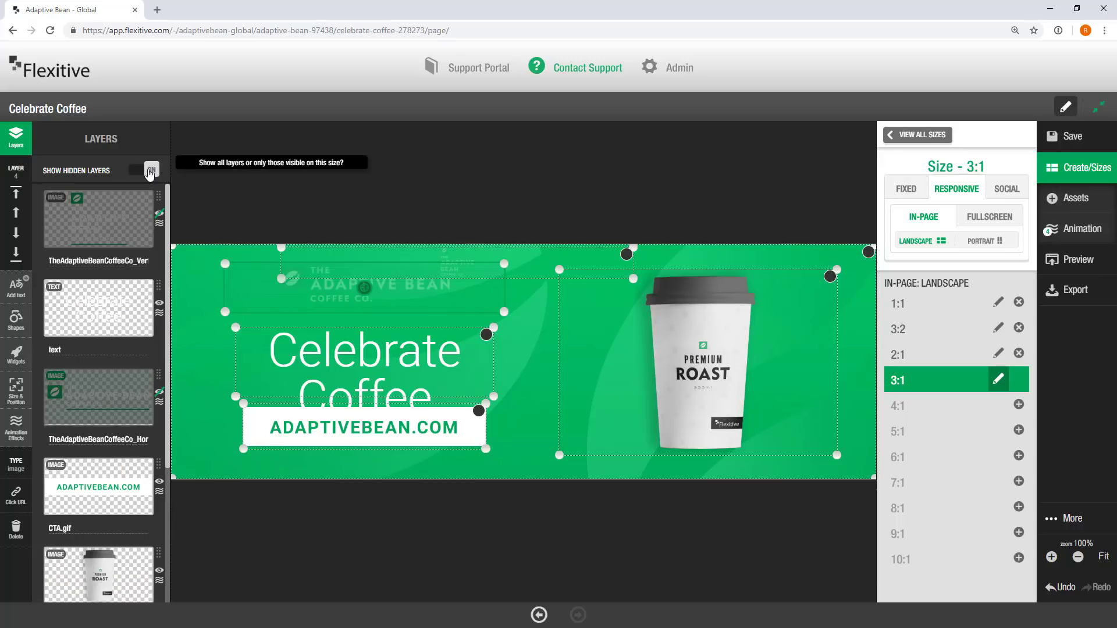
{"action": "left_click", "coordinate": [160, 217]}
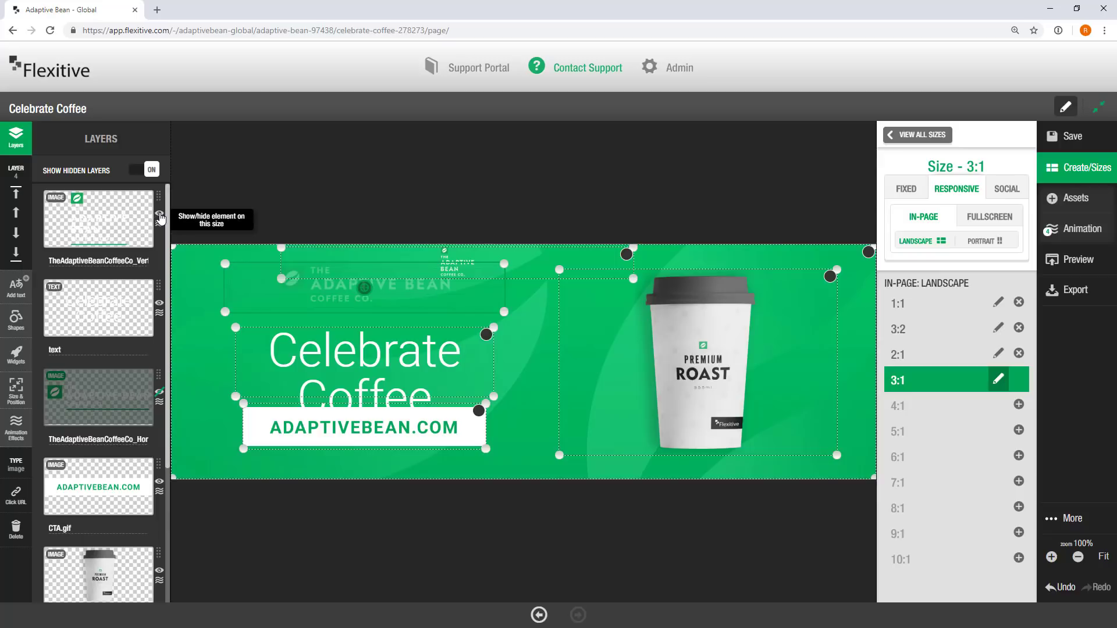
{"action": "left_click", "coordinate": [151, 169]}
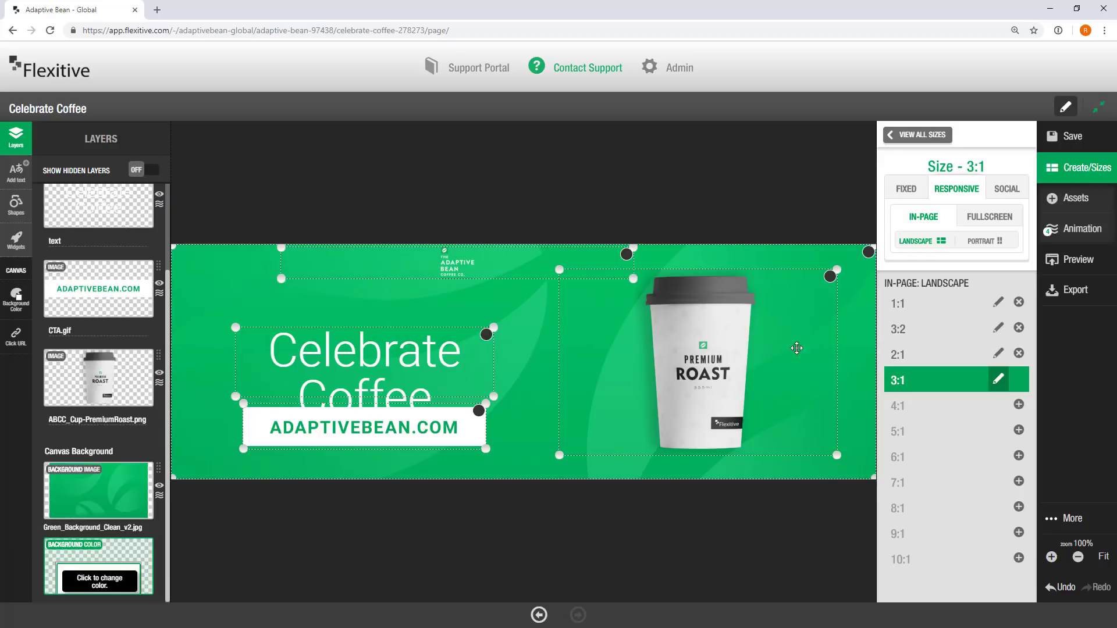
- Enlarge the coffee cup right of the canvas center and place a smaller ADAPTIVEBEAN.COM banner to the right of it
{"action": "left_click_drag", "start_coordinate": [791, 336], "coordinate": [569, 419]}
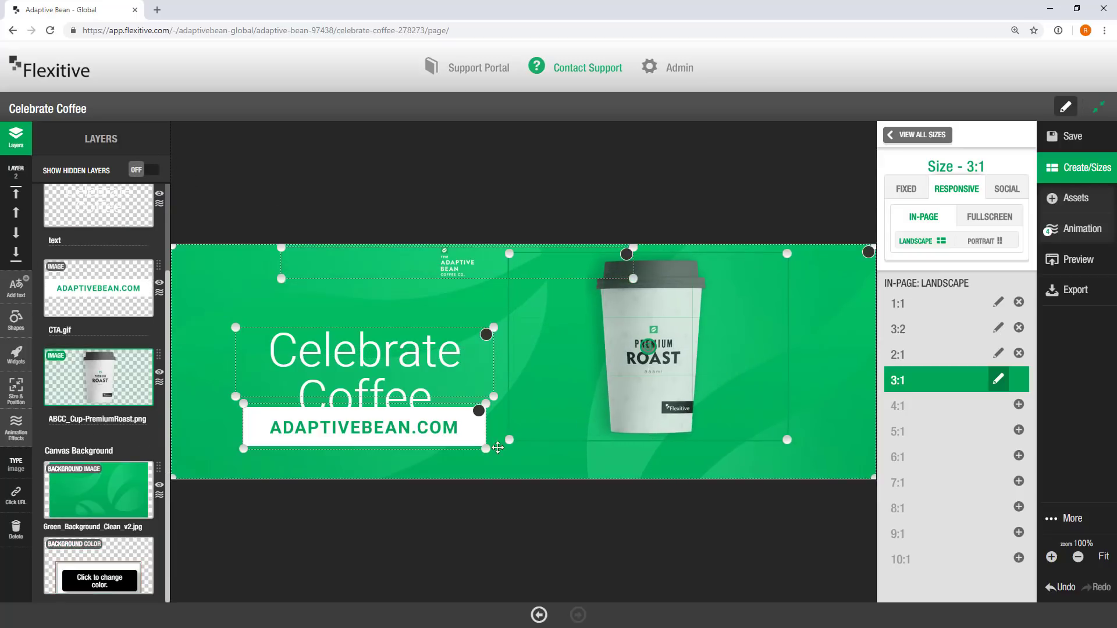
{"action": "left_click_drag", "start_coordinate": [509, 440], "coordinate": [646, 464]}
{"action": "left_click_drag", "start_coordinate": [684, 405], "coordinate": [621, 409]}
{"action": "left_click_drag", "start_coordinate": [431, 431], "coordinate": [800, 361]}
{"action": "left_click_drag", "start_coordinate": [612, 379], "coordinate": [699, 397]}
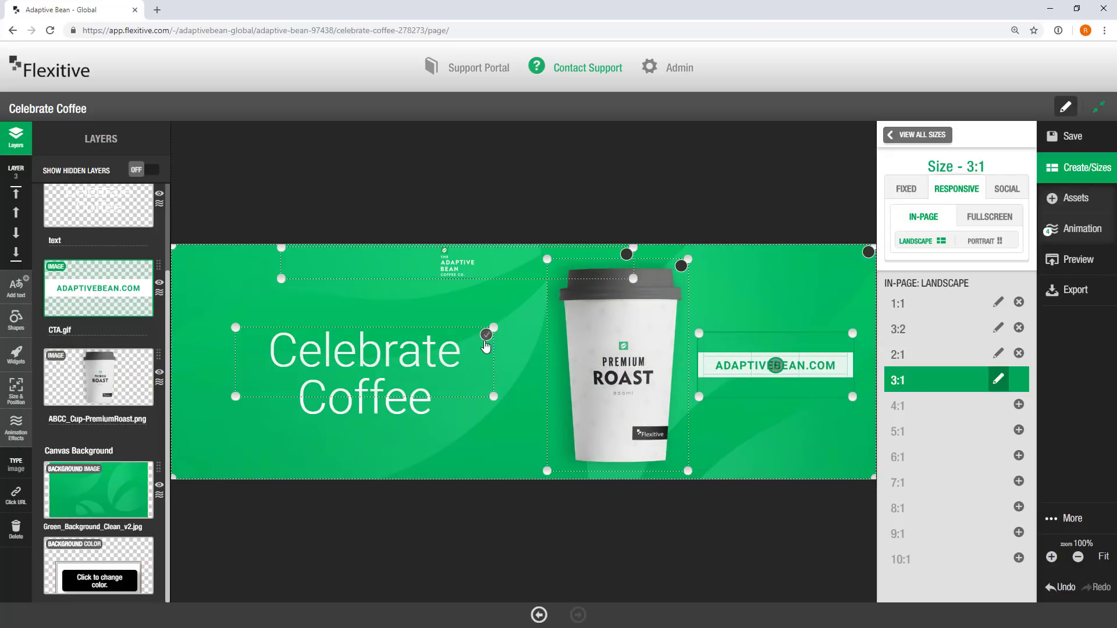
- Place the enlarged vertical logo at the canvas's left side and fit a smaller Celebrate Coffee headline between it and the cup
{"action": "left_click", "coordinate": [493, 360]}
{"action": "left_click_drag", "start_coordinate": [493, 360], "coordinate": [515, 351]}
{"action": "left_click", "coordinate": [507, 264]}
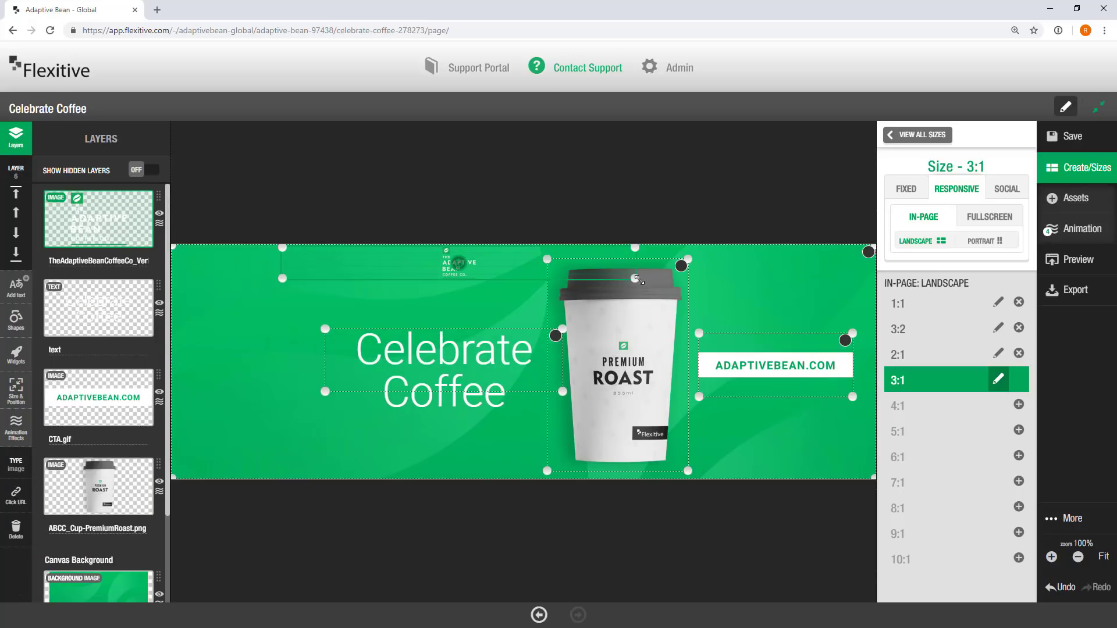
{"action": "left_click_drag", "start_coordinate": [599, 291], "coordinate": [361, 412]}
{"action": "left_click", "coordinate": [563, 353]}
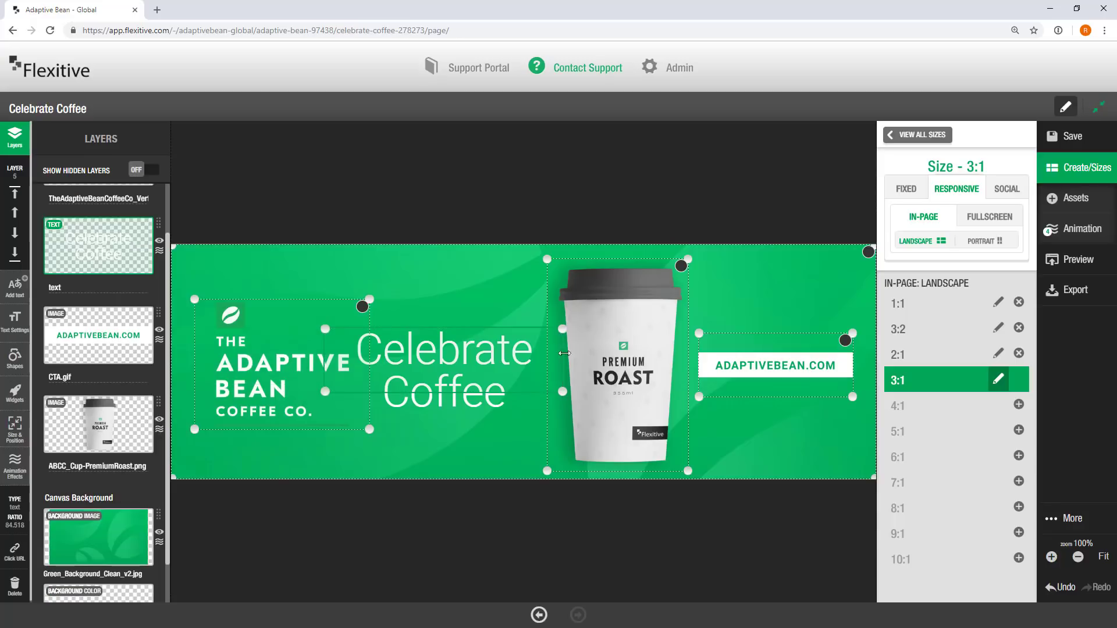
{"action": "left_click_drag", "start_coordinate": [506, 365], "coordinate": [511, 370]}
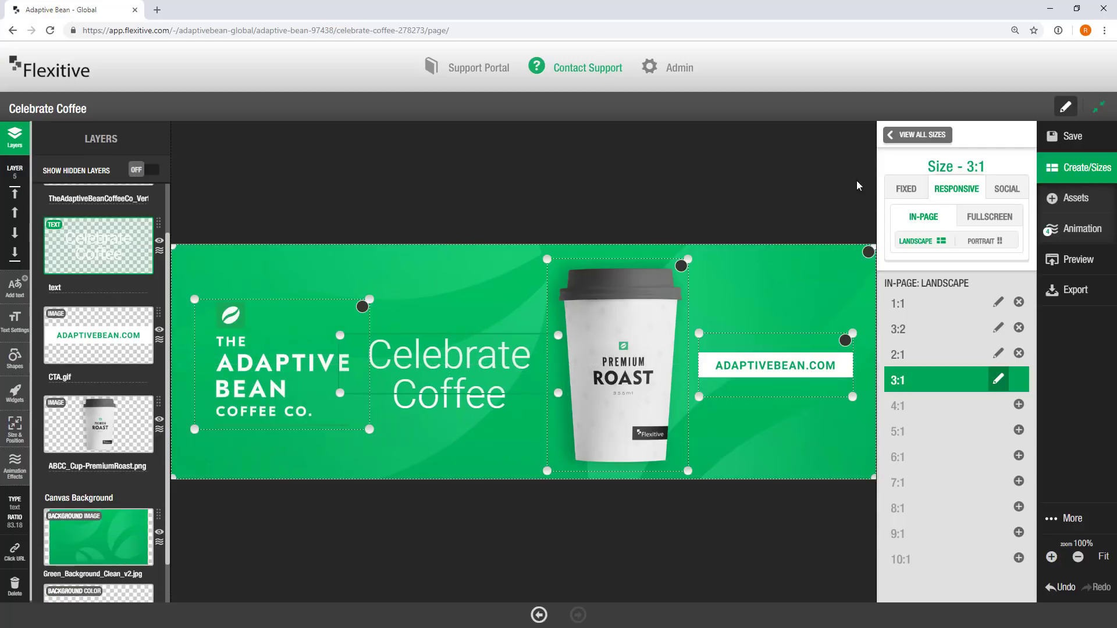
- Create the in-page landscape sizes 4:1 and 5:1 from the sizes overview and open the 5:1 size for editing
{"action": "left_click", "coordinate": [925, 135]}
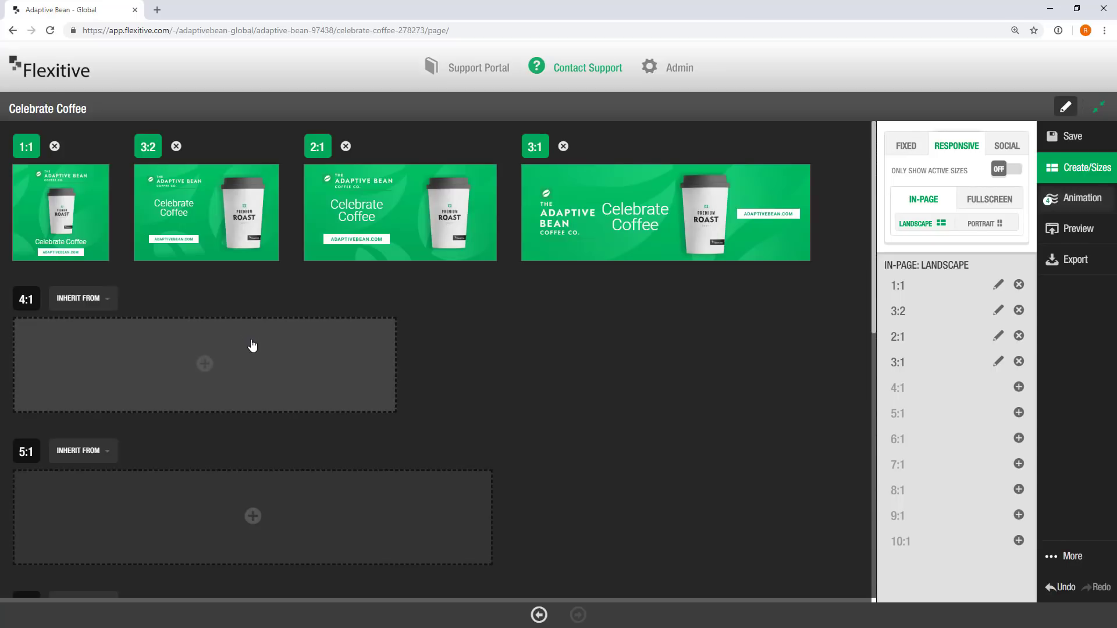
{"action": "left_click", "coordinate": [251, 345]}
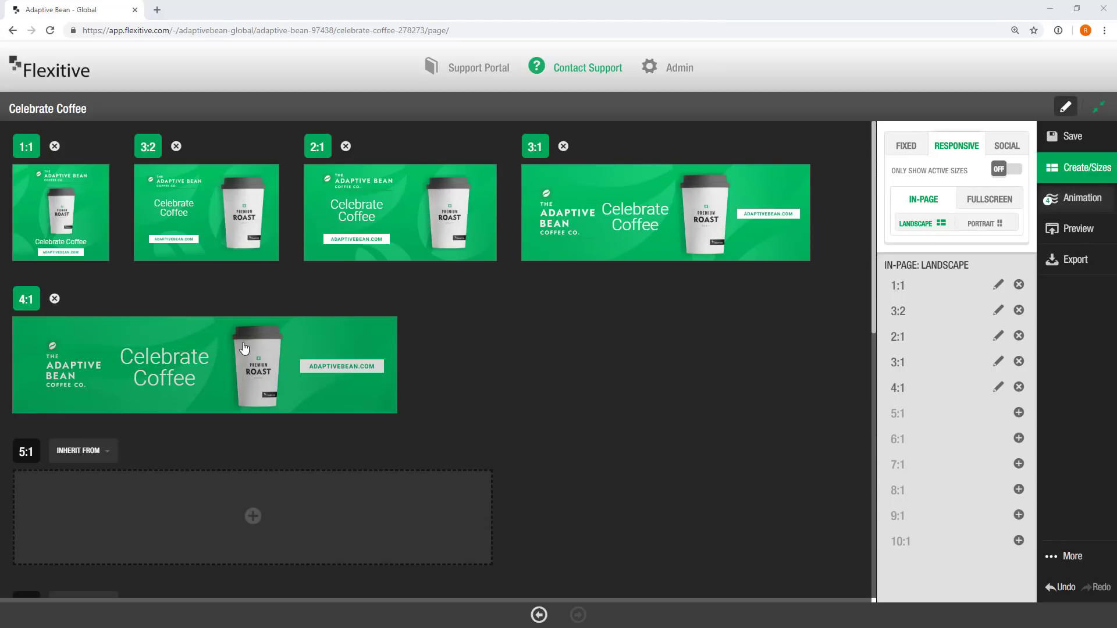
{"action": "left_click", "coordinate": [246, 498]}
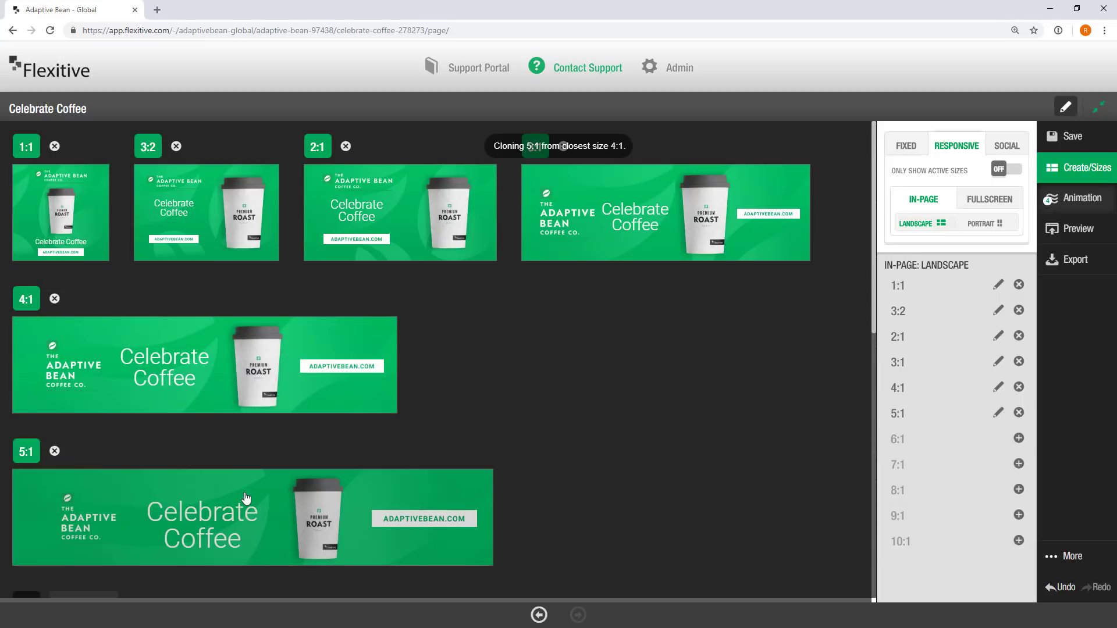
{"action": "left_click", "coordinate": [245, 499]}
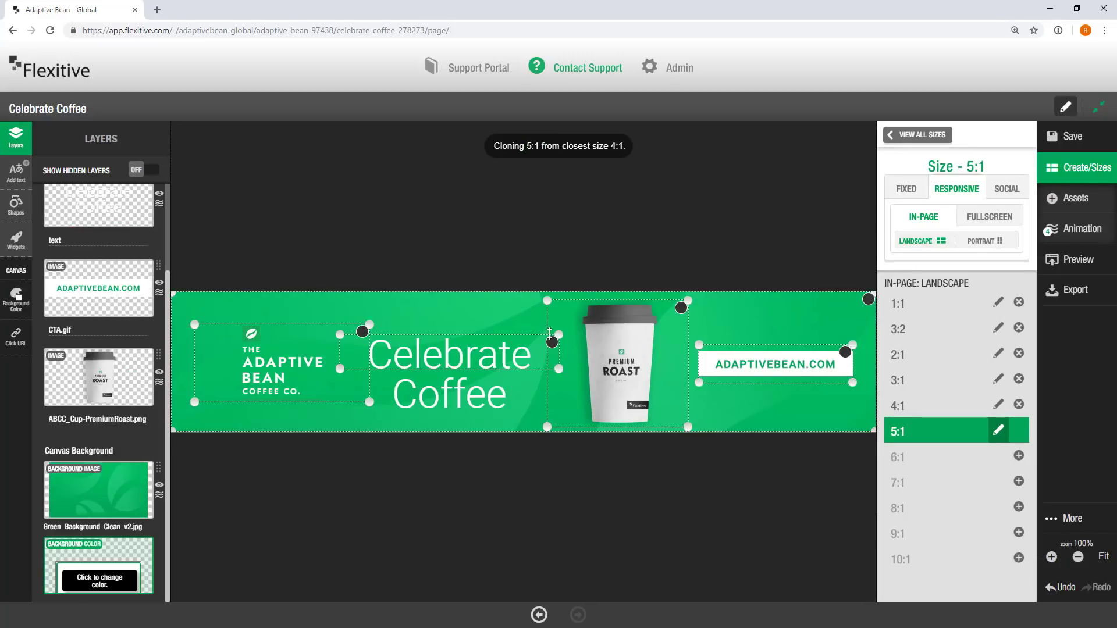
- Shrink the Celebrate Coffee headline on the 5:1 canvas and enlarge the vertical logo beside it
{"action": "left_click_drag", "start_coordinate": [550, 333], "coordinate": [496, 354]}
{"action": "left_click_drag", "start_coordinate": [276, 385], "coordinate": [254, 349]}
{"action": "left_click_drag", "start_coordinate": [348, 386], "coordinate": [363, 417]}
- Shift the coffee cup slightly left on the 5:1 canvas and set its image to Fill and Crop
{"action": "left_click", "coordinate": [629, 364]}
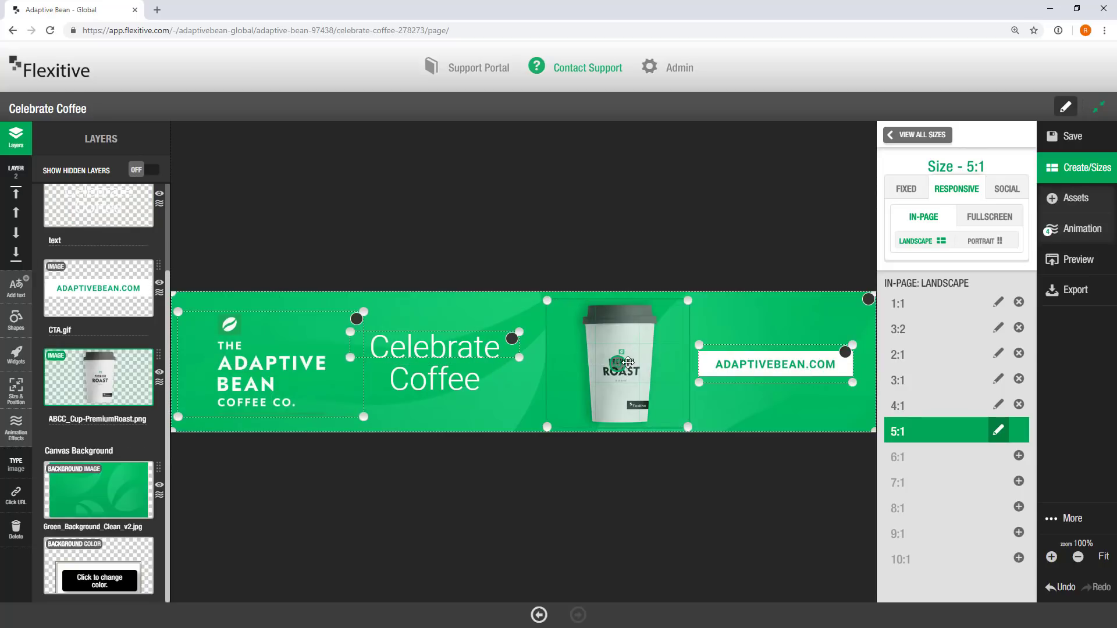
{"action": "left_click_drag", "start_coordinate": [642, 388], "coordinate": [631, 387]}
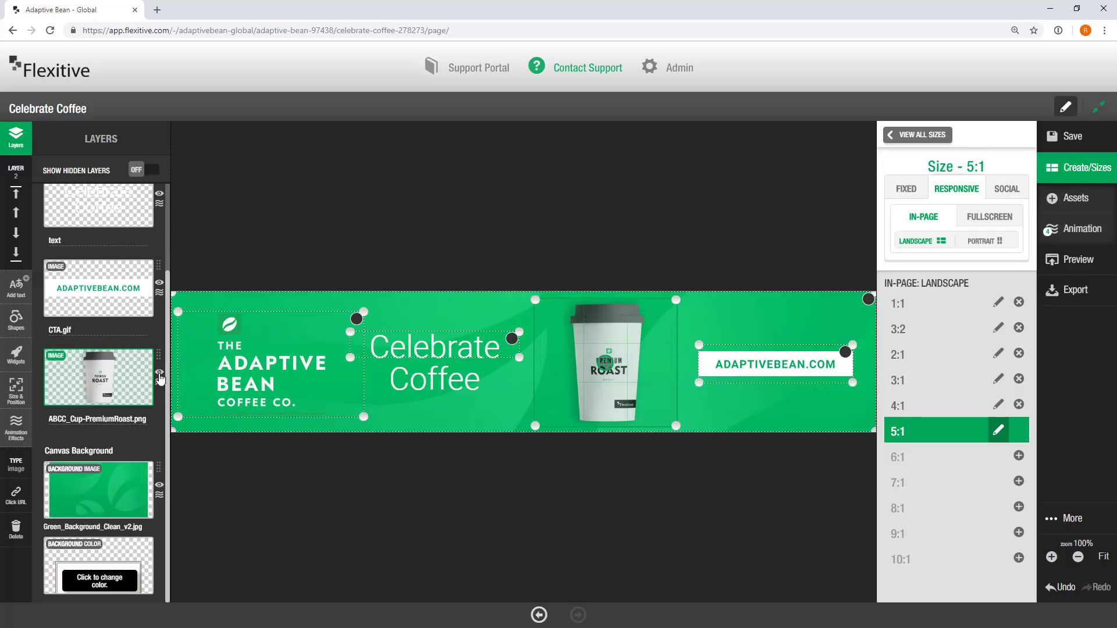
{"action": "left_click", "coordinate": [22, 400]}
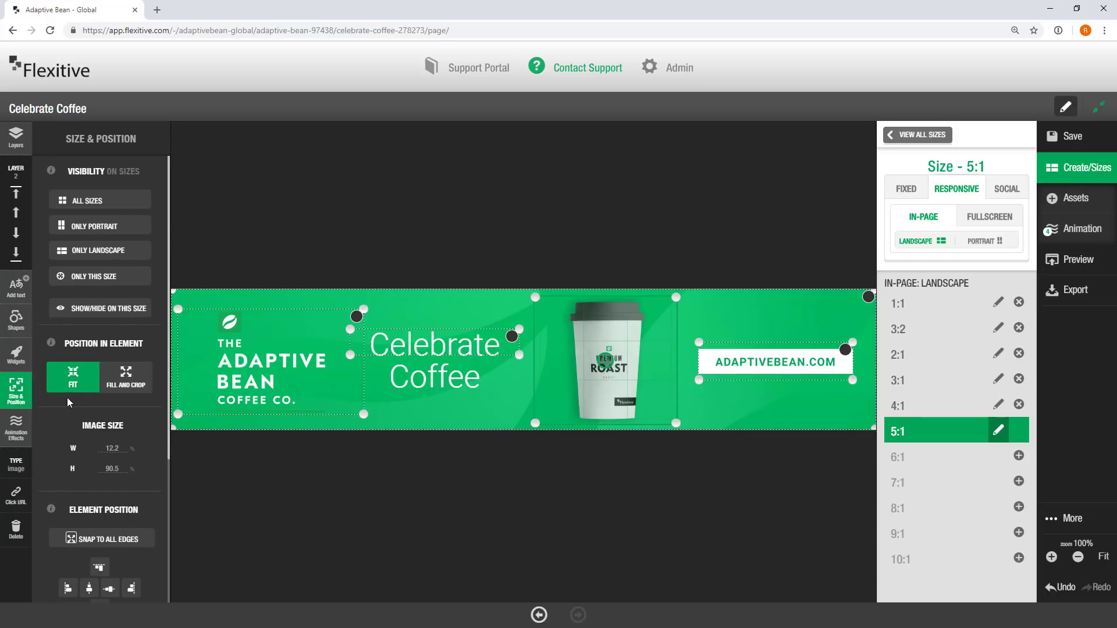
{"action": "left_click", "coordinate": [121, 385]}
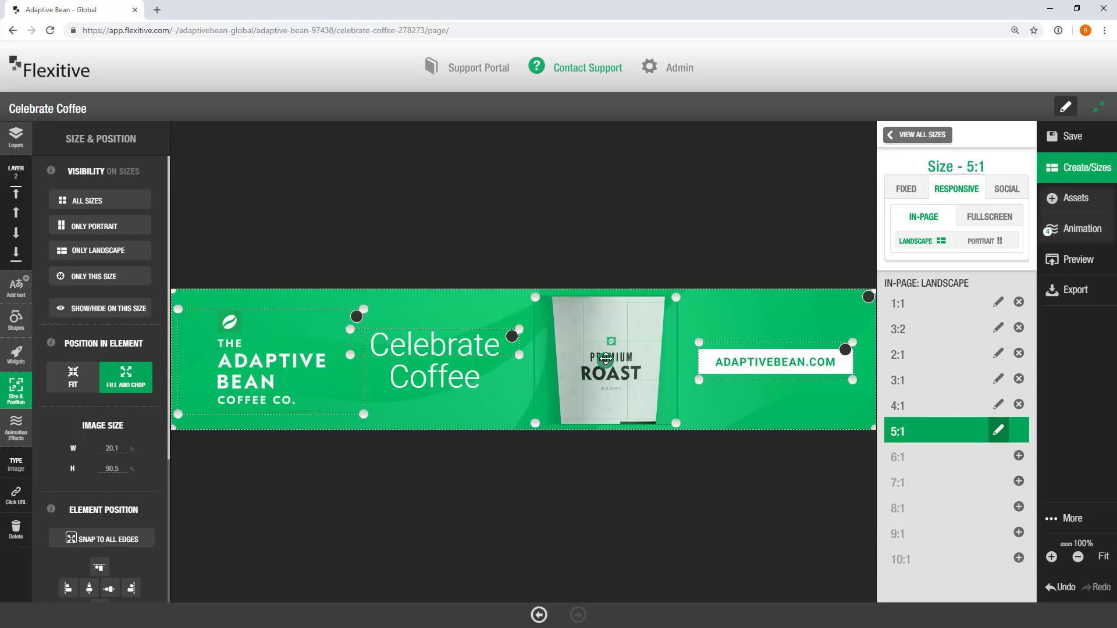
- Reposition the cropped cup image so the lid shows, and shrink its frame down to the canvas's bottom edge
{"action": "left_click_drag", "start_coordinate": [605, 359], "coordinate": [610, 311]}
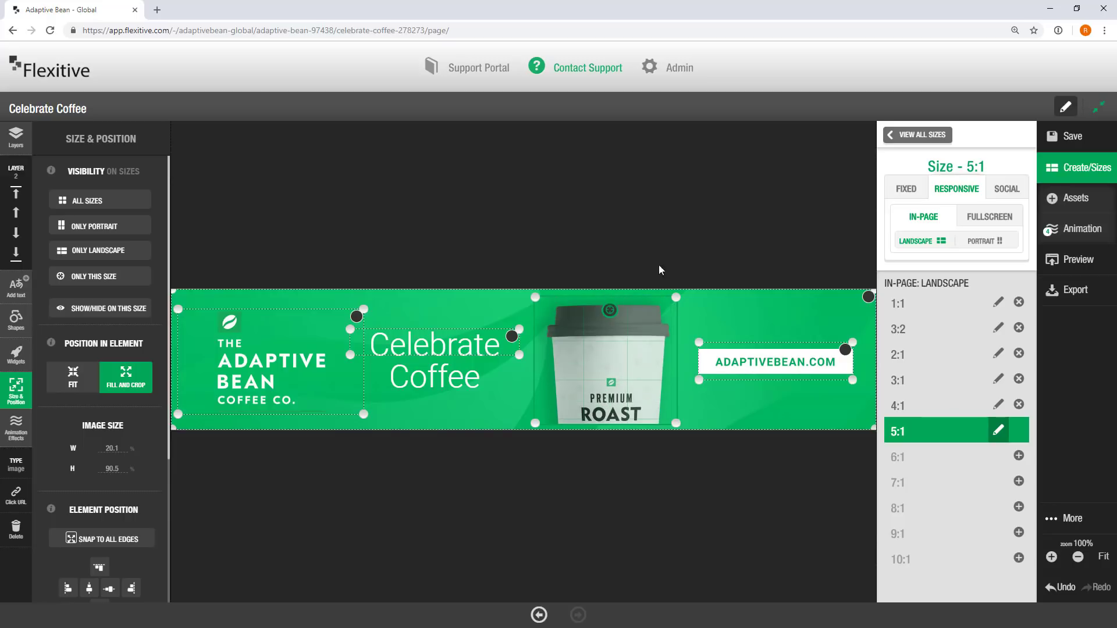
{"action": "left_click", "coordinate": [660, 406]}
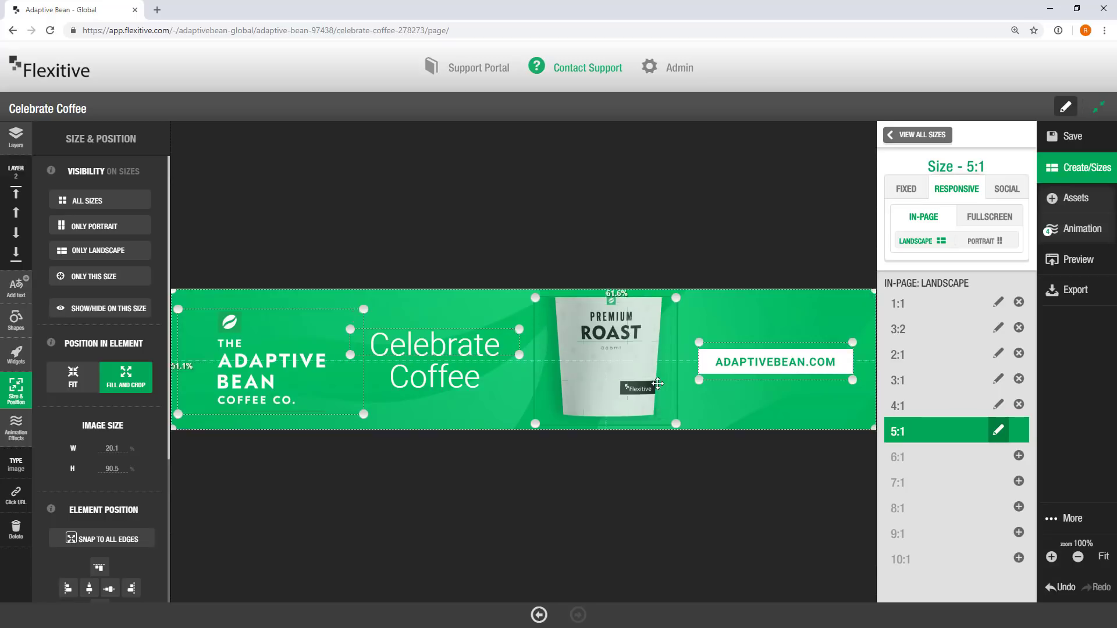
{"action": "left_click_drag", "start_coordinate": [660, 405], "coordinate": [610, 310]}
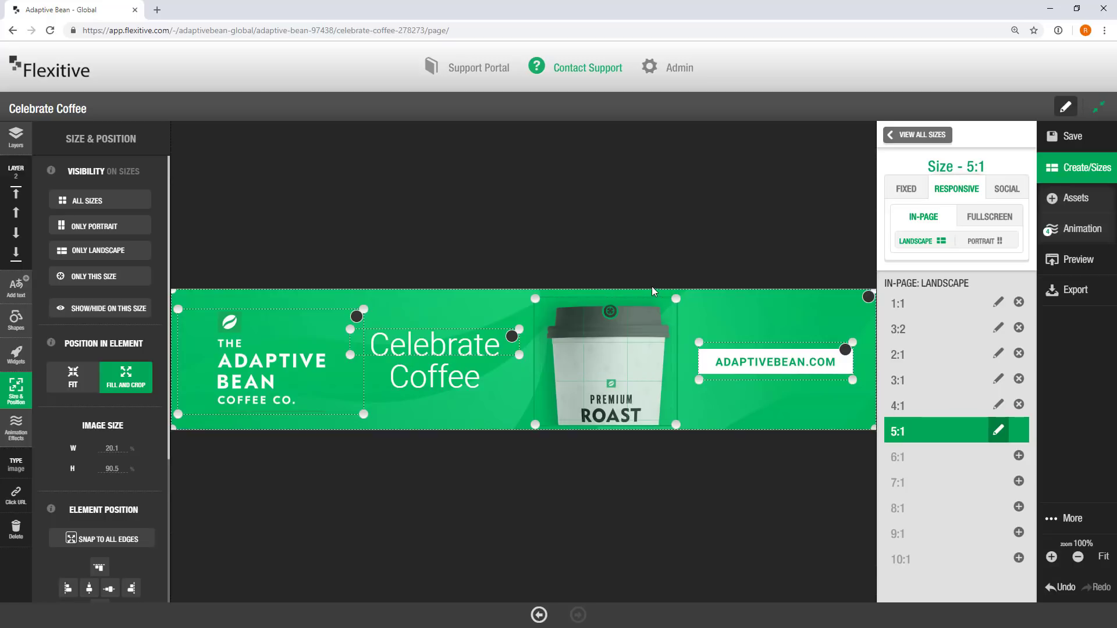
{"action": "left_click_drag", "start_coordinate": [674, 296], "coordinate": [654, 338]}
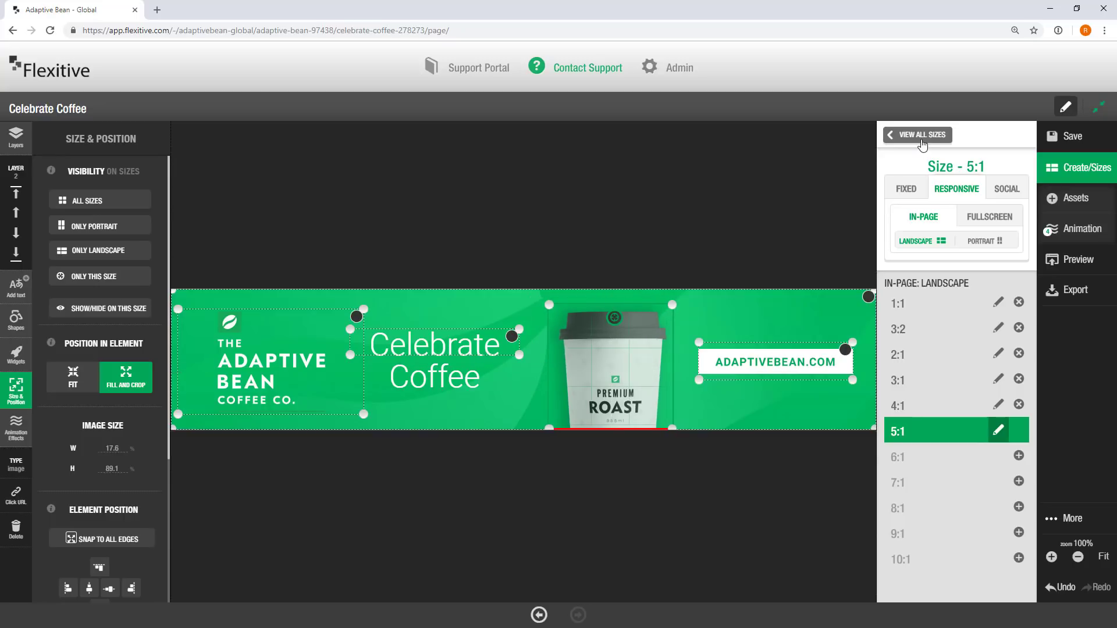
- Return to the sizes overview, show only active sizes, and review the in-page and fullscreen responsive layouts
{"action": "left_click", "coordinate": [922, 135]}
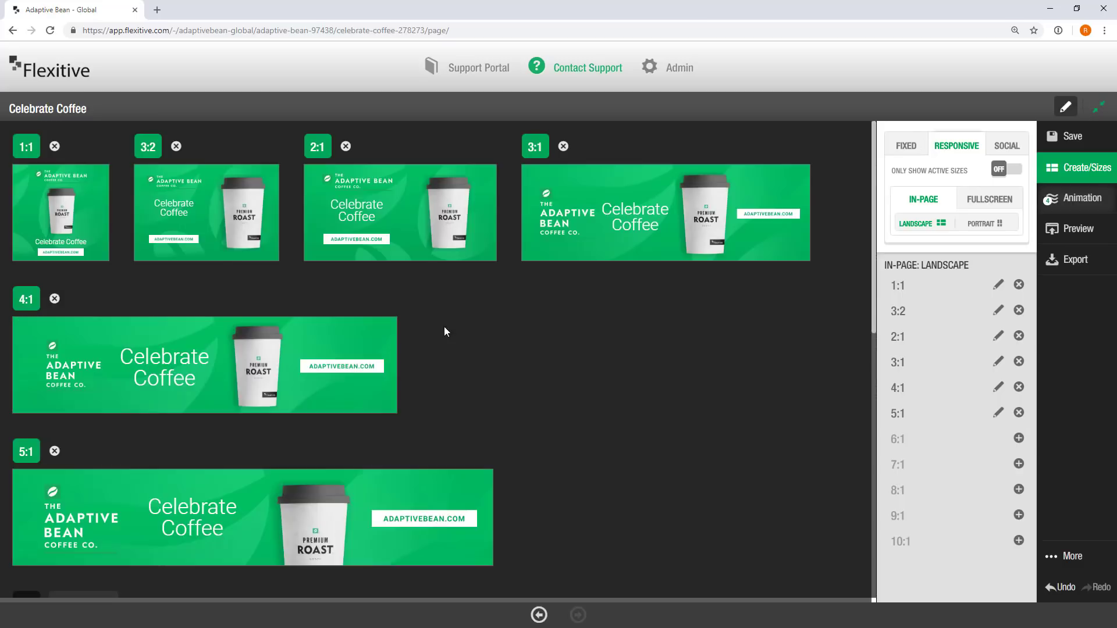
{"action": "scroll", "coordinate": [445, 326], "scroll_direction": "down", "scroll_amount": 6}
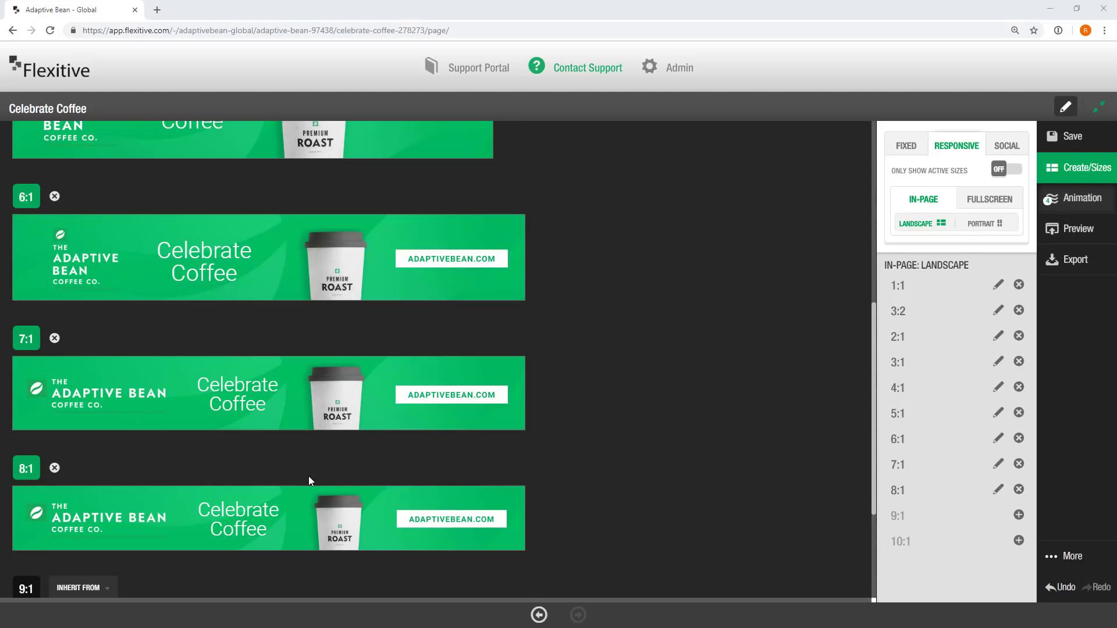
{"action": "scroll", "coordinate": [305, 497], "scroll_direction": "down", "scroll_amount": 4}
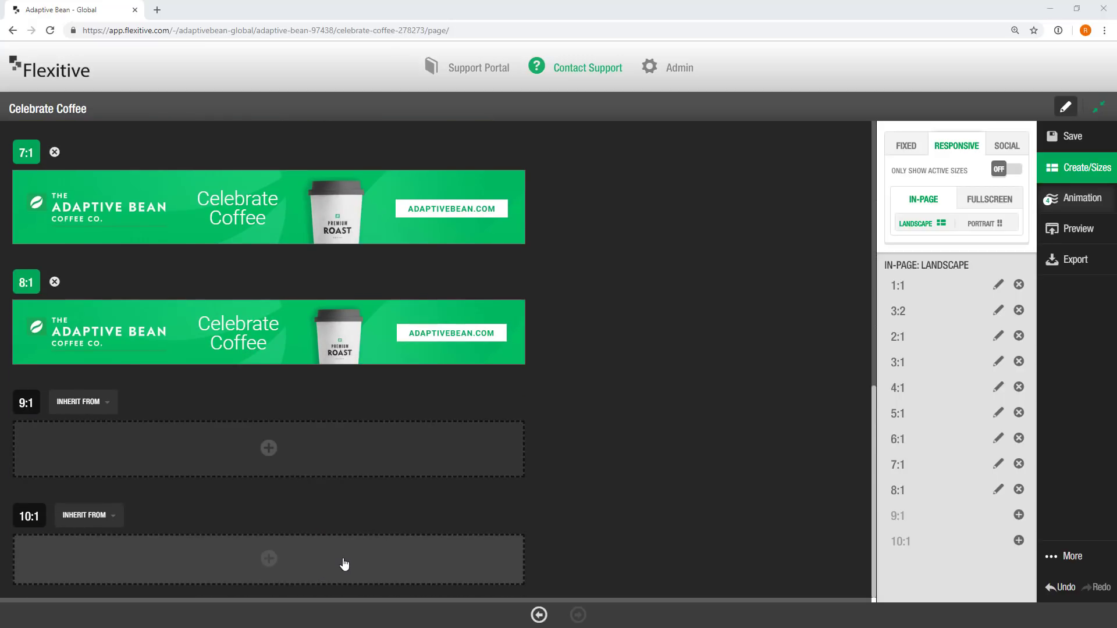
{"action": "scroll", "coordinate": [499, 432], "scroll_direction": "up", "scroll_amount": 1}
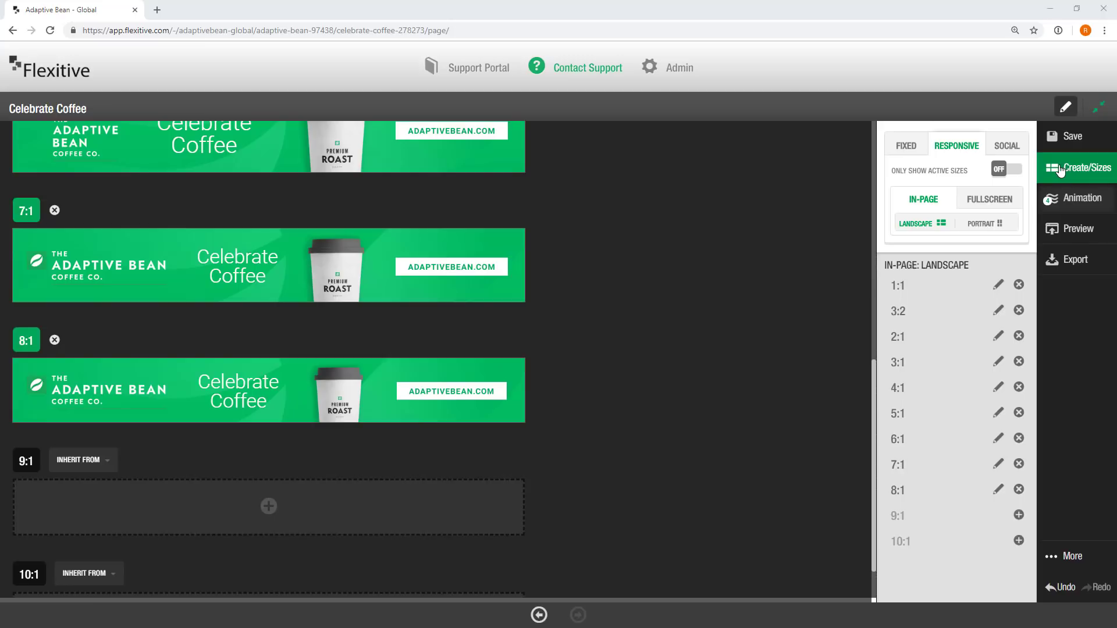
{"action": "left_click", "coordinate": [1012, 173]}
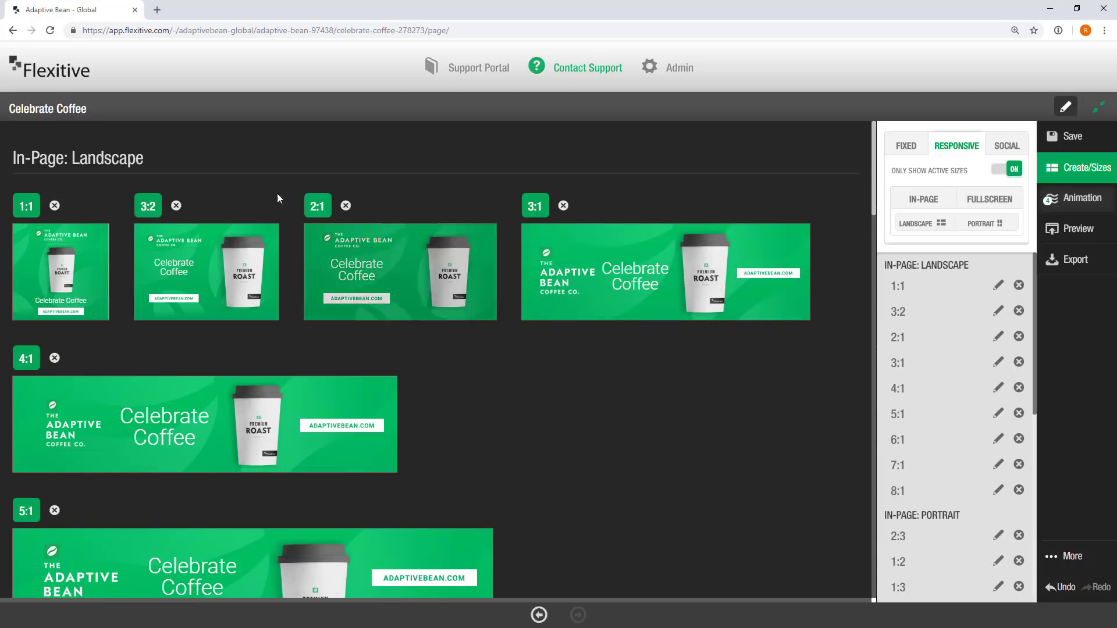
{"action": "scroll", "coordinate": [132, 187], "scroll_direction": "down", "scroll_amount": 12}
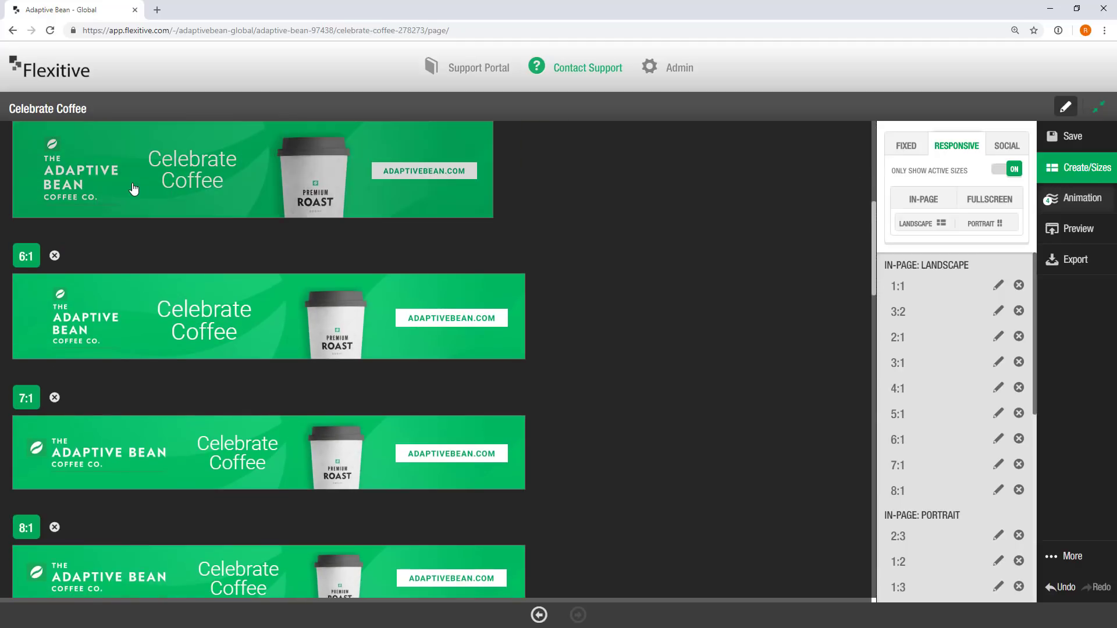
{"action": "scroll", "coordinate": [133, 188], "scroll_direction": "down", "scroll_amount": 15}
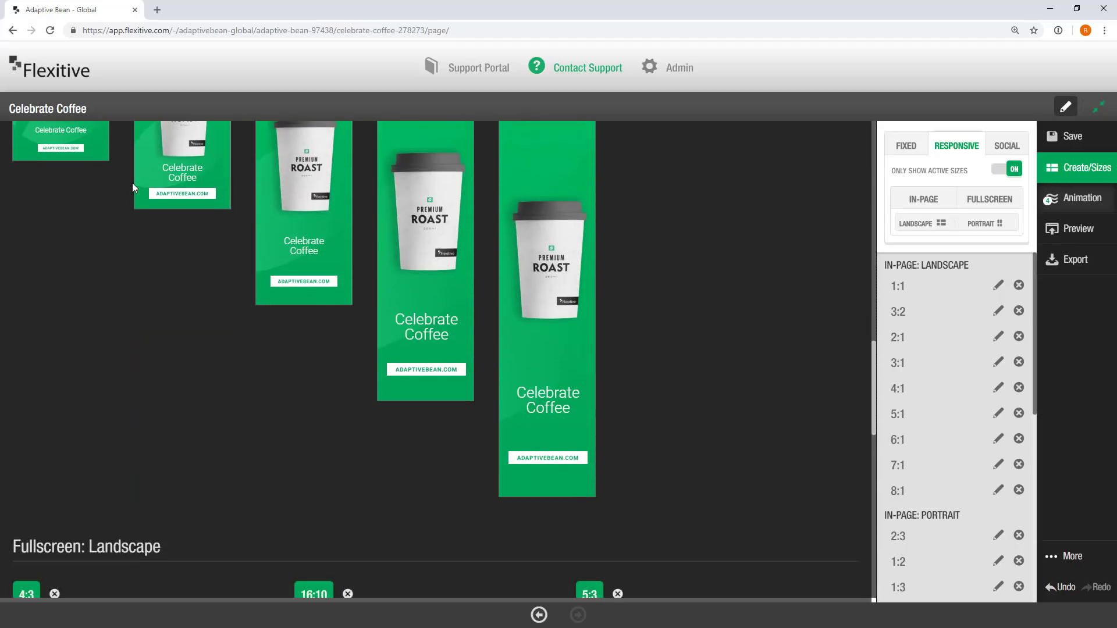
{"action": "scroll", "coordinate": [132, 185], "scroll_direction": "down", "scroll_amount": 5}
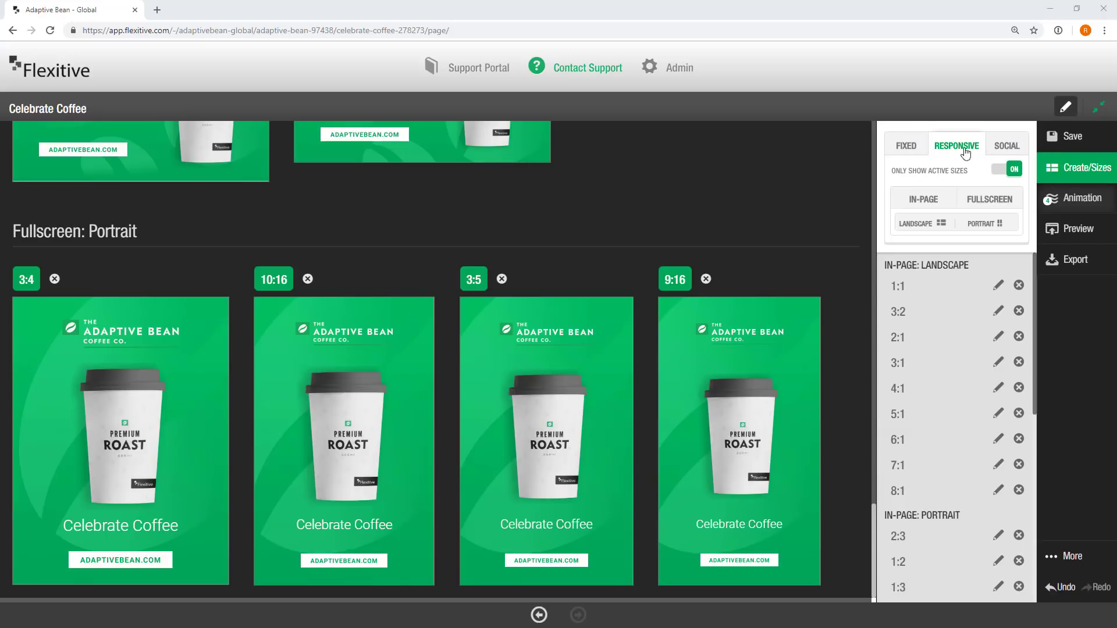
- Switch the page to the Fixed size type, create the in-page landscape size 300x250 and open it for editing
{"action": "left_click", "coordinate": [911, 148]}
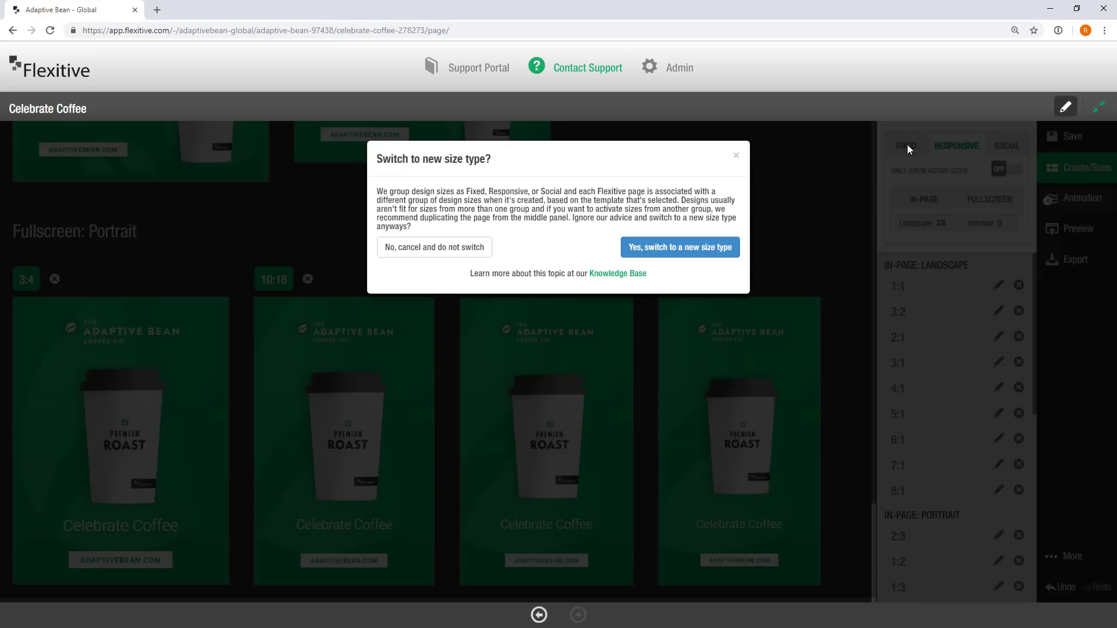
{"action": "left_click", "coordinate": [654, 249]}
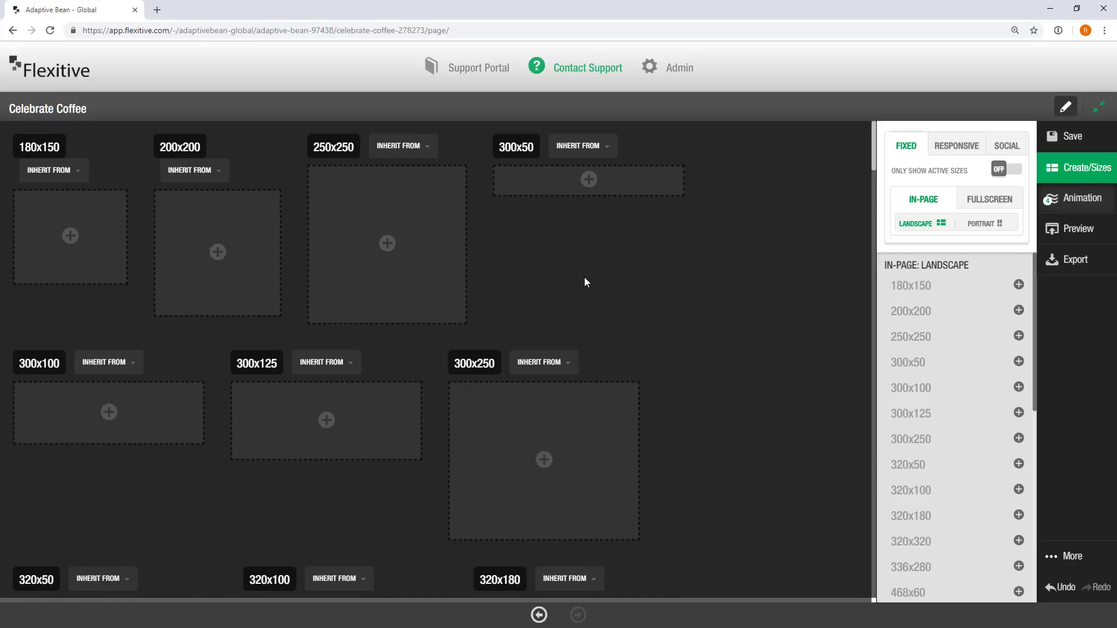
{"action": "left_click", "coordinate": [548, 431]}
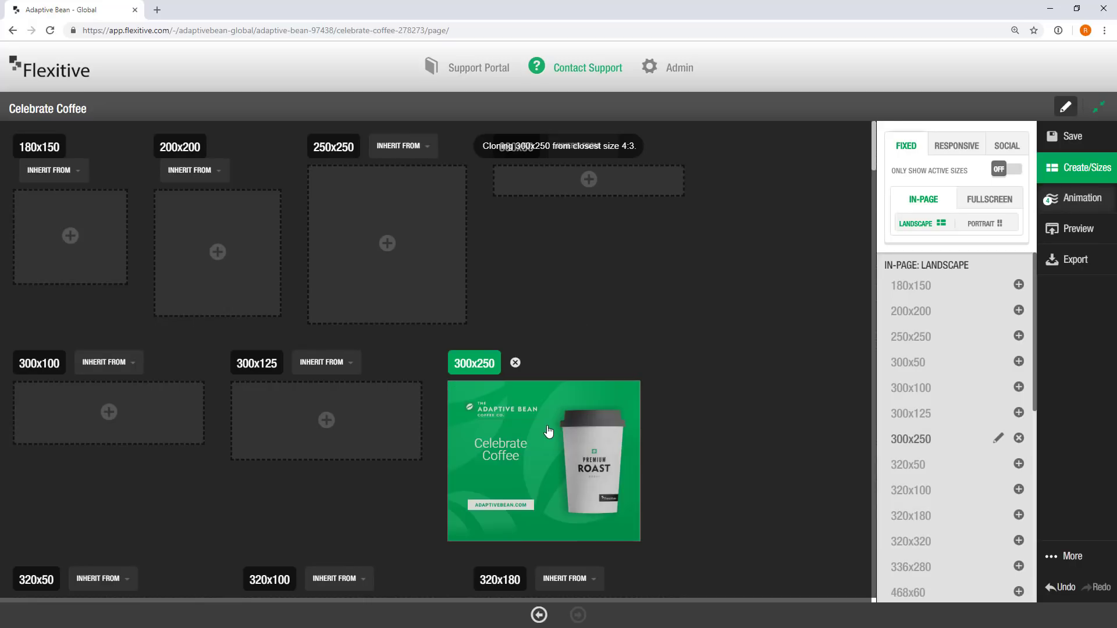
{"action": "left_click", "coordinate": [548, 431]}
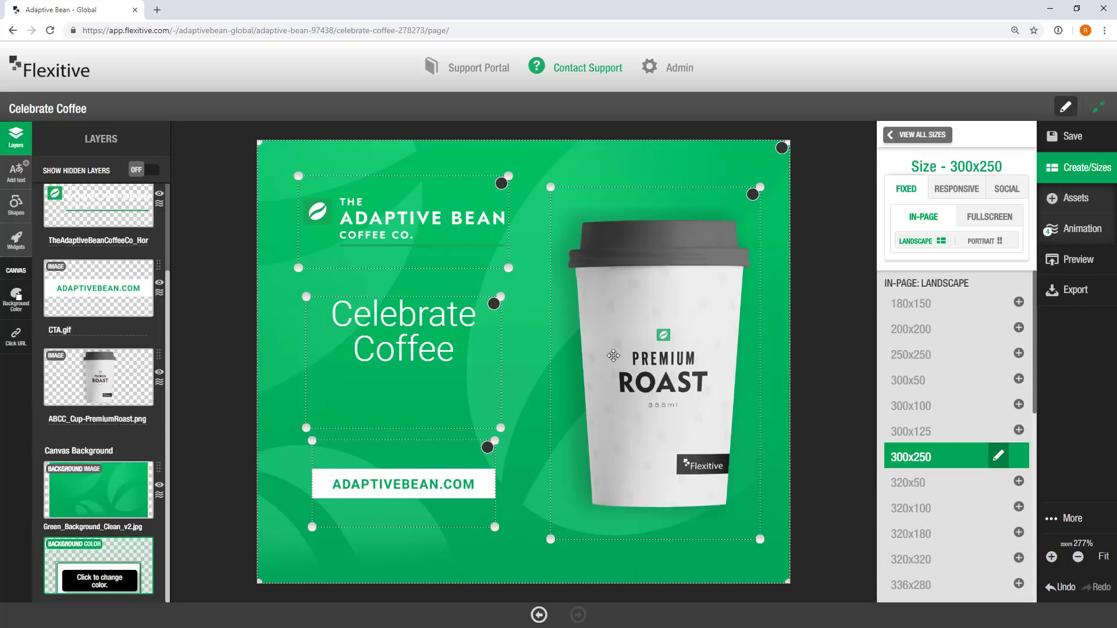
- Raise and enlarge the coffee cup on the 300x250 canvas, and move the horizontal logo left and enlarge it
{"action": "left_click_drag", "start_coordinate": [699, 261], "coordinate": [699, 242]}
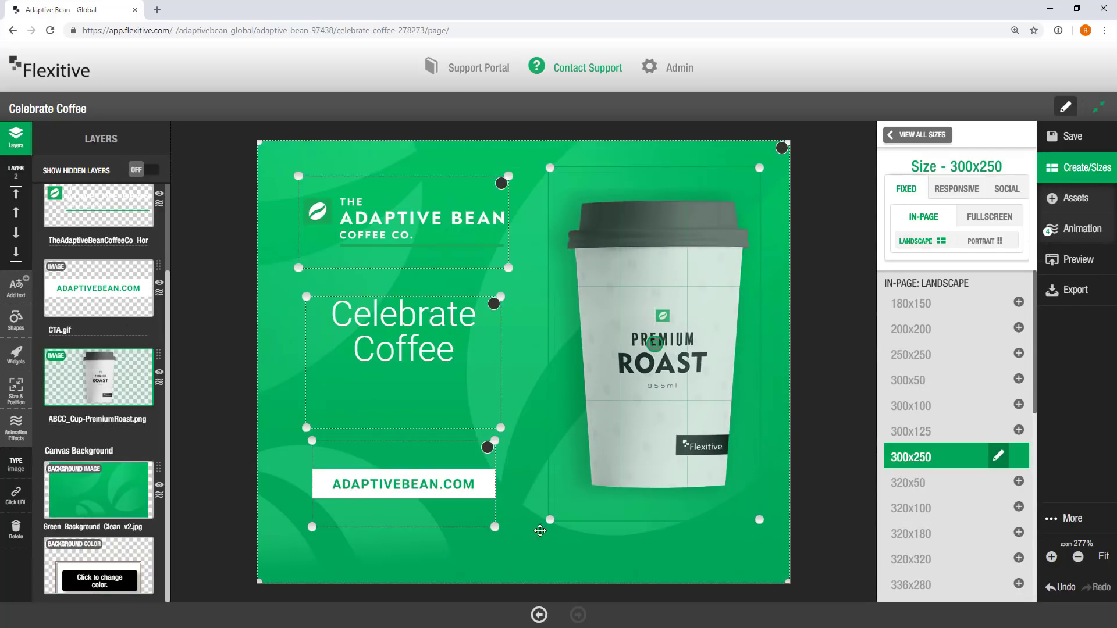
{"action": "left_click_drag", "start_coordinate": [549, 521], "coordinate": [526, 553]}
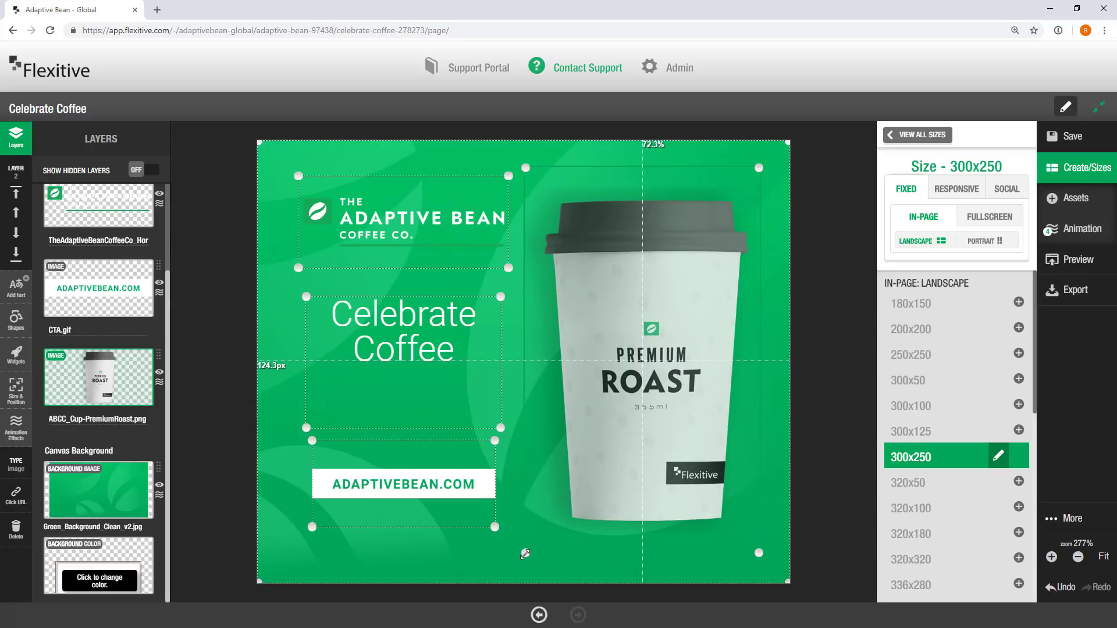
{"action": "left_click", "coordinate": [397, 240]}
{"action": "left_click_drag", "start_coordinate": [433, 232], "coordinate": [416, 237]}
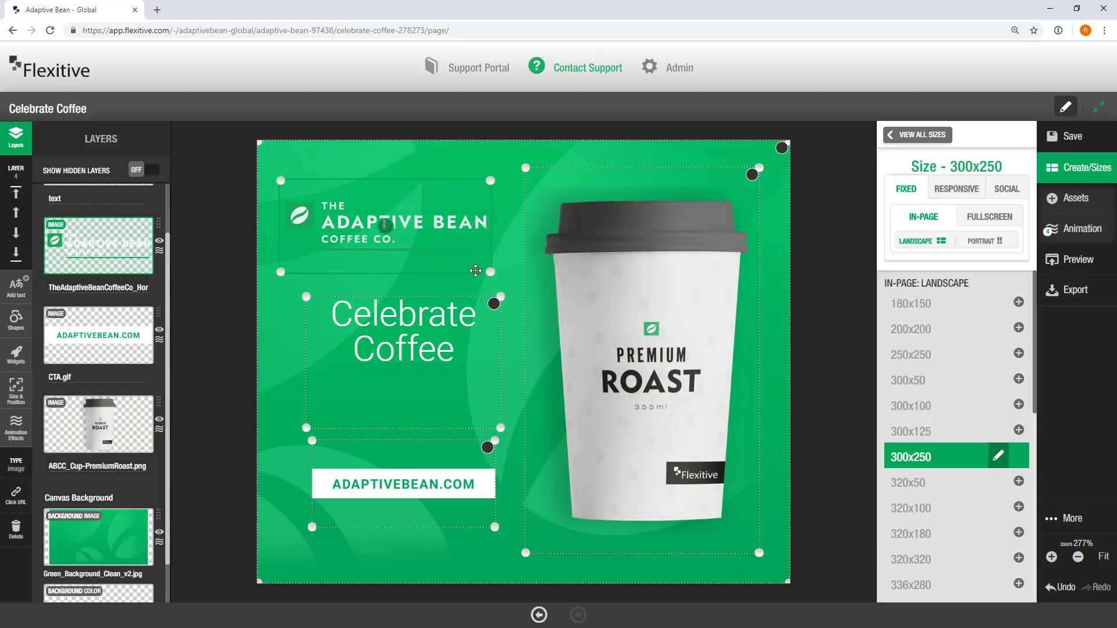
{"action": "left_click_drag", "start_coordinate": [489, 271], "coordinate": [512, 278]}
{"action": "left_click_drag", "start_coordinate": [480, 231], "coordinate": [483, 236]}
- Enlarge the Celebrate Coffee headline within a shorter text frame below the logo, and raise and widen the ADAPTIVEBEAN.COM banner
{"action": "left_click", "coordinate": [469, 367]}
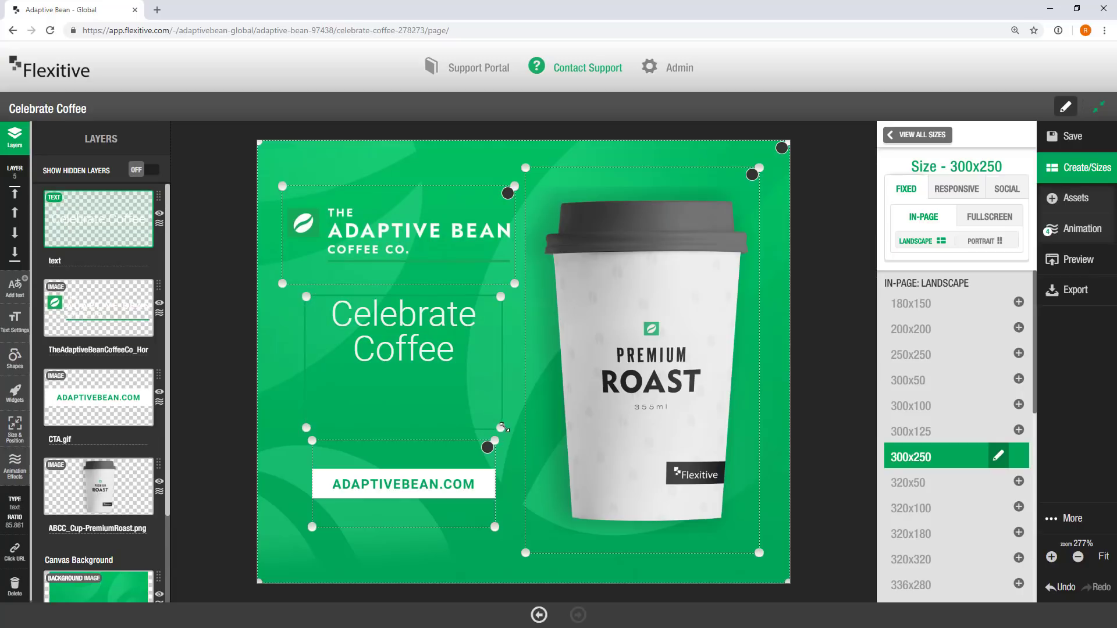
{"action": "left_click_drag", "start_coordinate": [504, 403], "coordinate": [507, 357]}
{"action": "left_click_drag", "start_coordinate": [444, 321], "coordinate": [436, 342]}
{"action": "left_click_drag", "start_coordinate": [439, 499], "coordinate": [424, 481]}
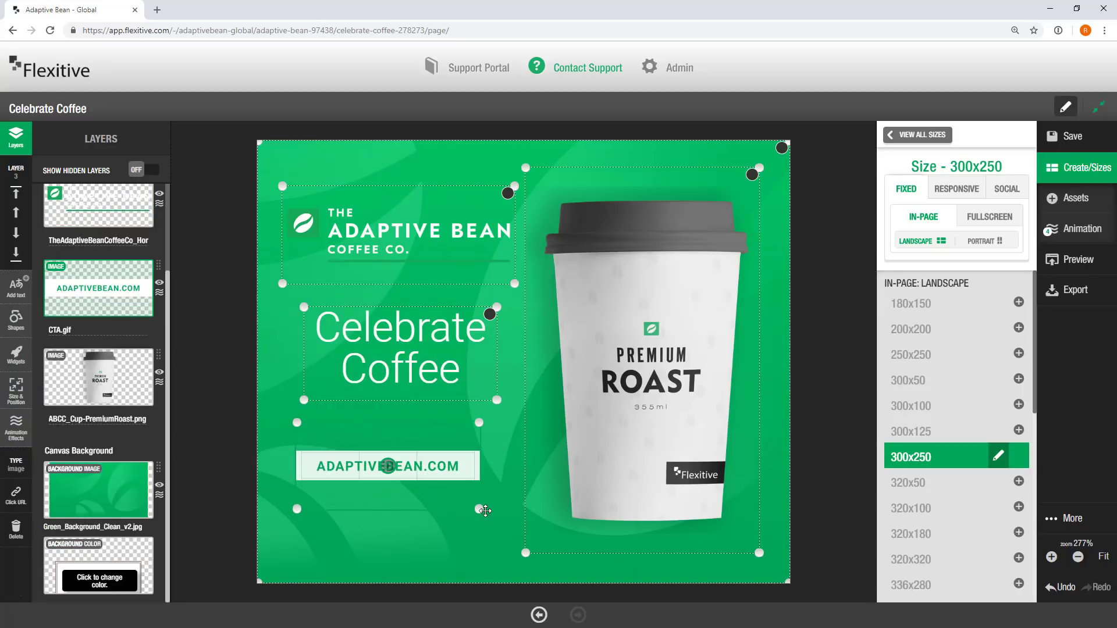
{"action": "left_click_drag", "start_coordinate": [479, 510], "coordinate": [501, 507]}
- Center the logo, headline and banner horizontally as a group, and nudge the group and the cup slightly down
{"action": "left_click", "coordinate": [458, 342], "text": "shift"}
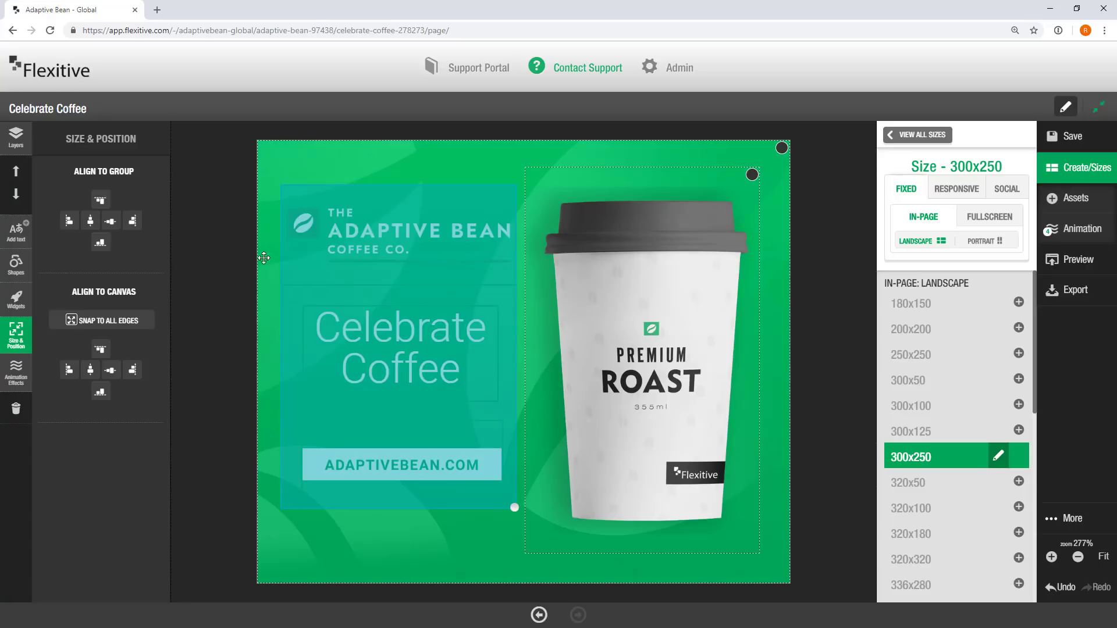
{"action": "left_click", "coordinate": [90, 221]}
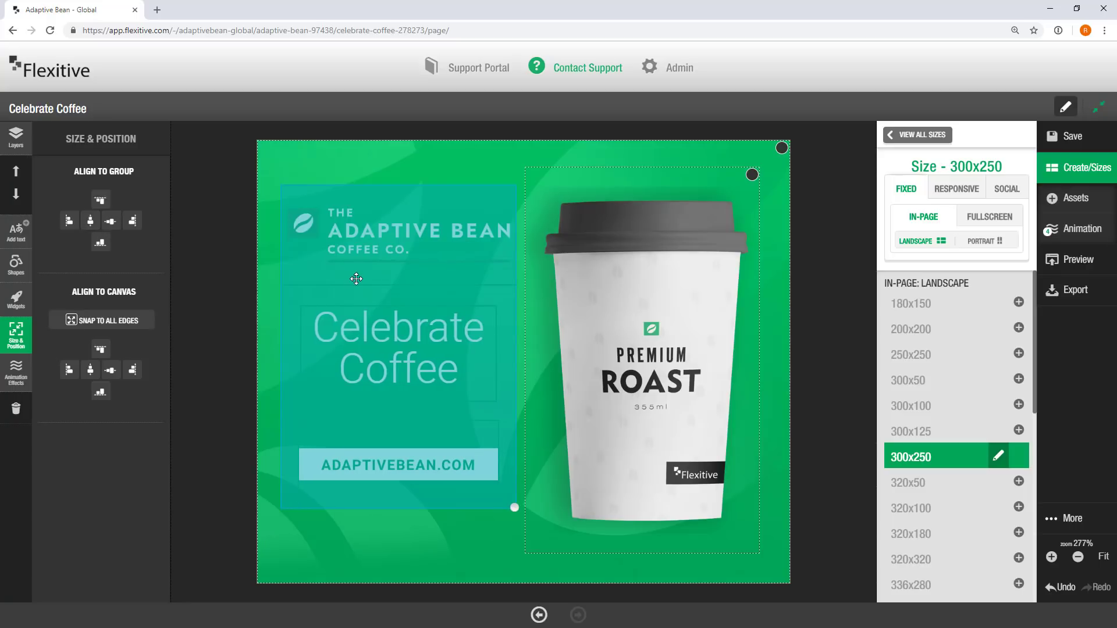
{"action": "left_click_drag", "start_coordinate": [356, 278], "coordinate": [357, 287]}
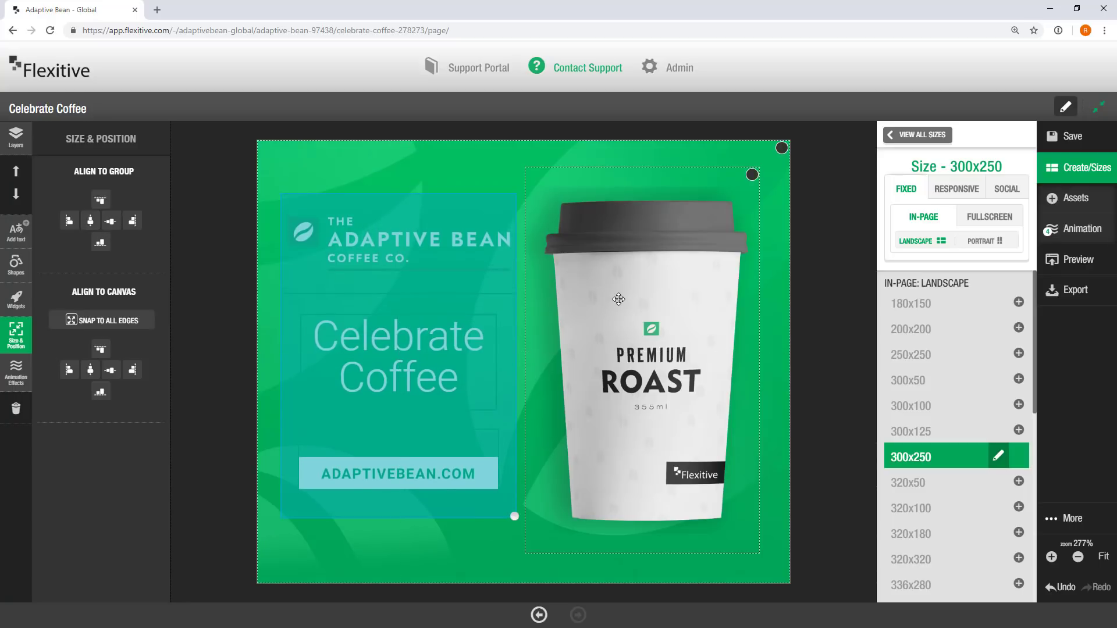
{"action": "left_click_drag", "start_coordinate": [619, 294], "coordinate": [619, 300]}
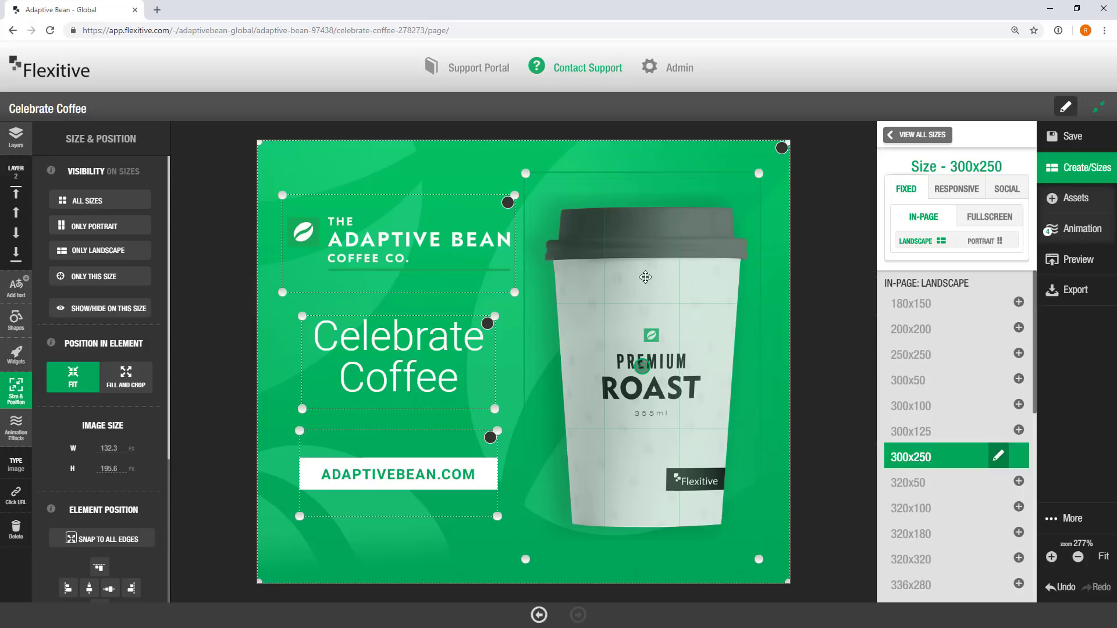
- Create the fixed in-page landscape sizes 180x150, 200x200, 250x250, 300x100, 300x125 and 320x100 from the sizes overview
{"action": "left_click", "coordinate": [920, 133]}
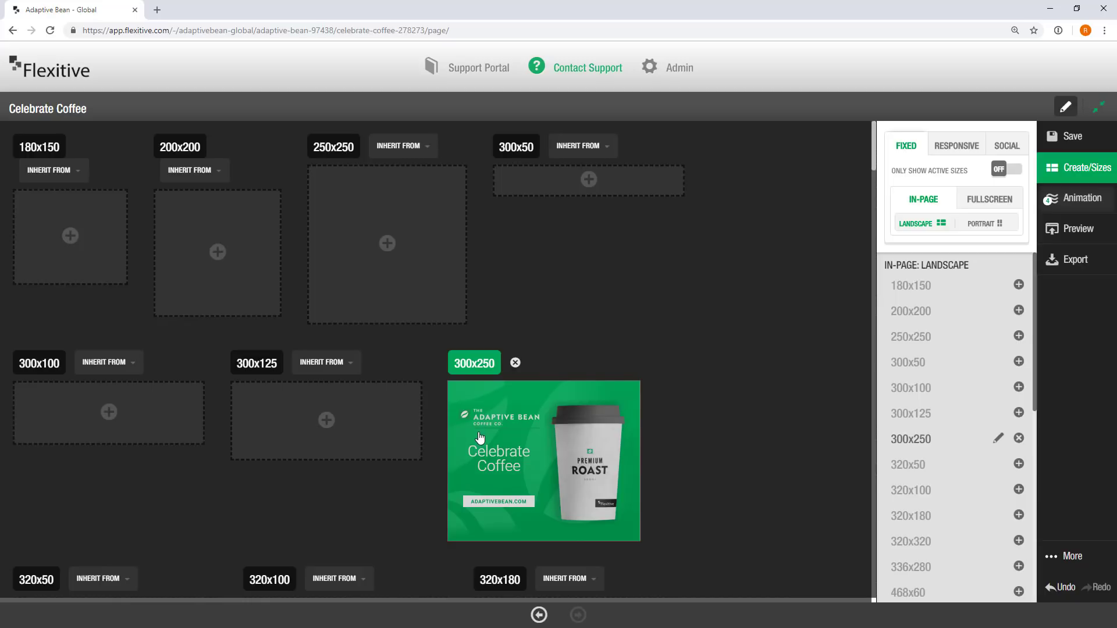
{"action": "left_click", "coordinate": [92, 245]}
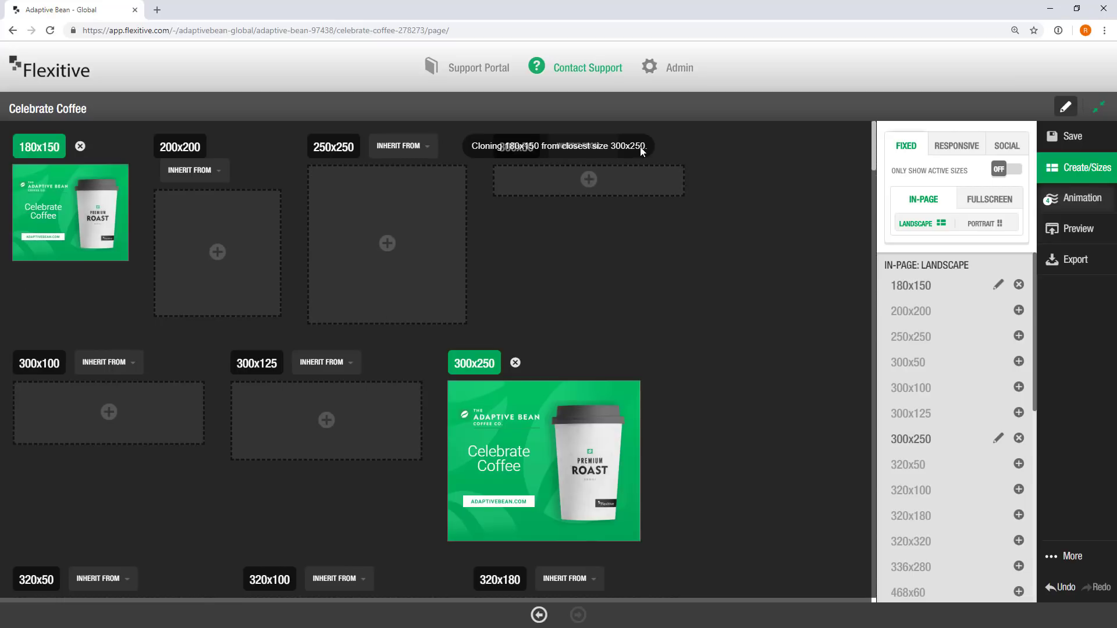
{"action": "left_click", "coordinate": [226, 256]}
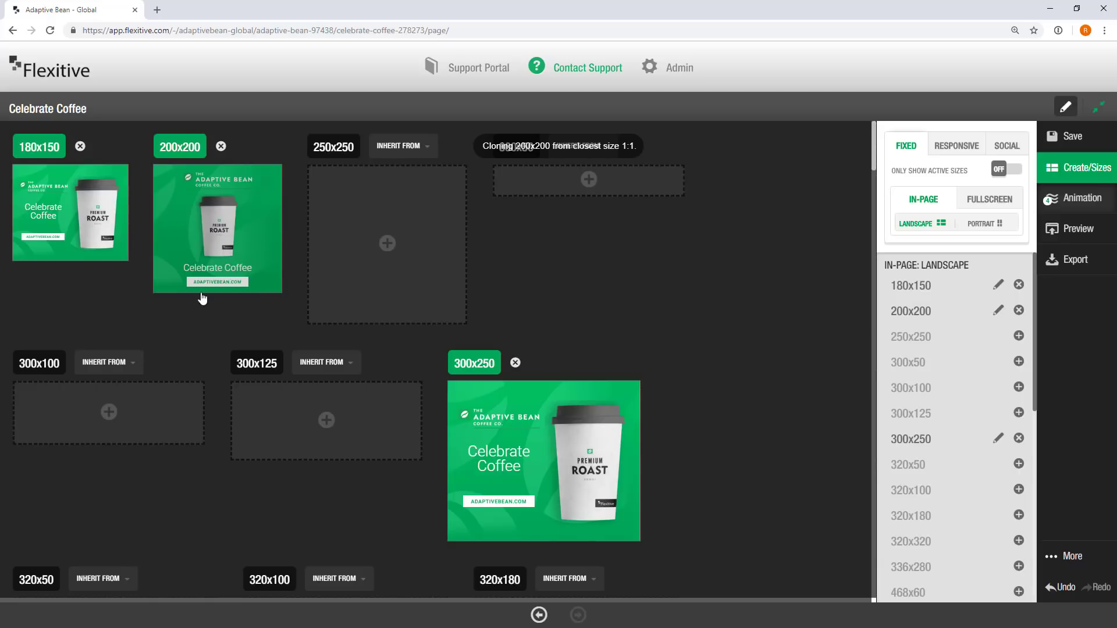
{"action": "left_click", "coordinate": [372, 294]}
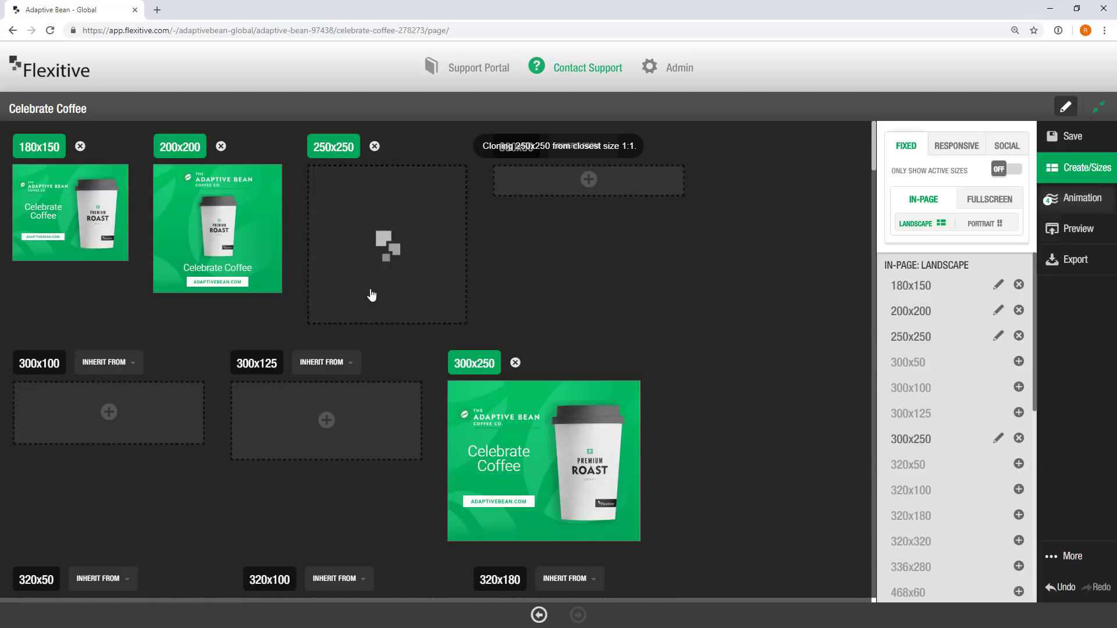
{"action": "left_click", "coordinate": [149, 404]}
{"action": "left_click", "coordinate": [335, 410]}
{"action": "scroll", "coordinate": [334, 413], "scroll_direction": "down", "scroll_amount": 2}
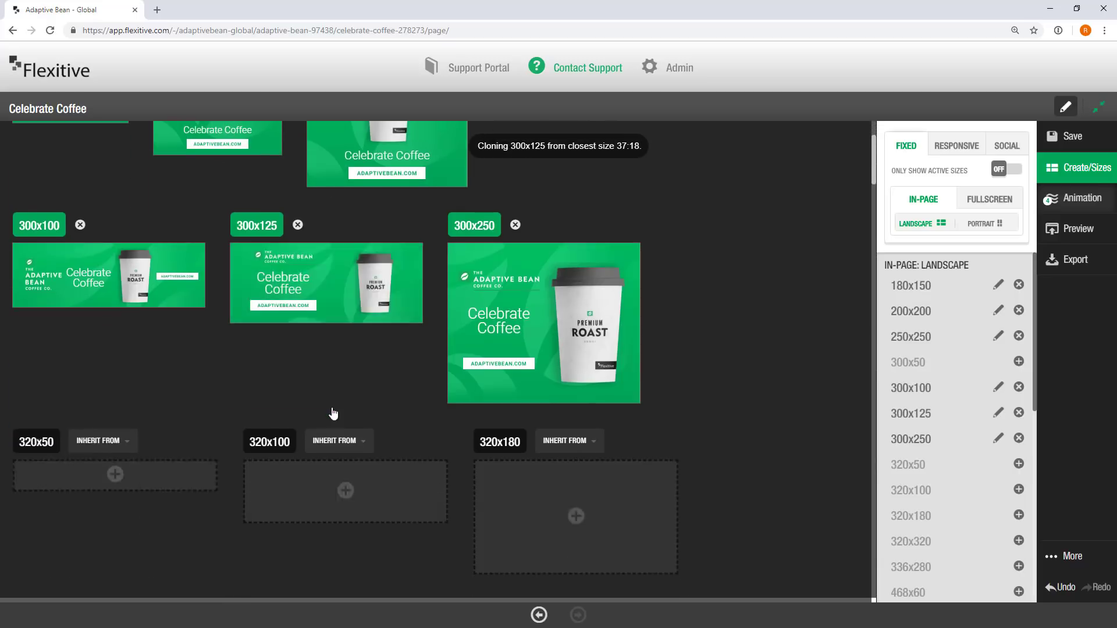
{"action": "scroll", "coordinate": [333, 413], "scroll_direction": "down", "scroll_amount": 2}
{"action": "left_click", "coordinate": [307, 393]}
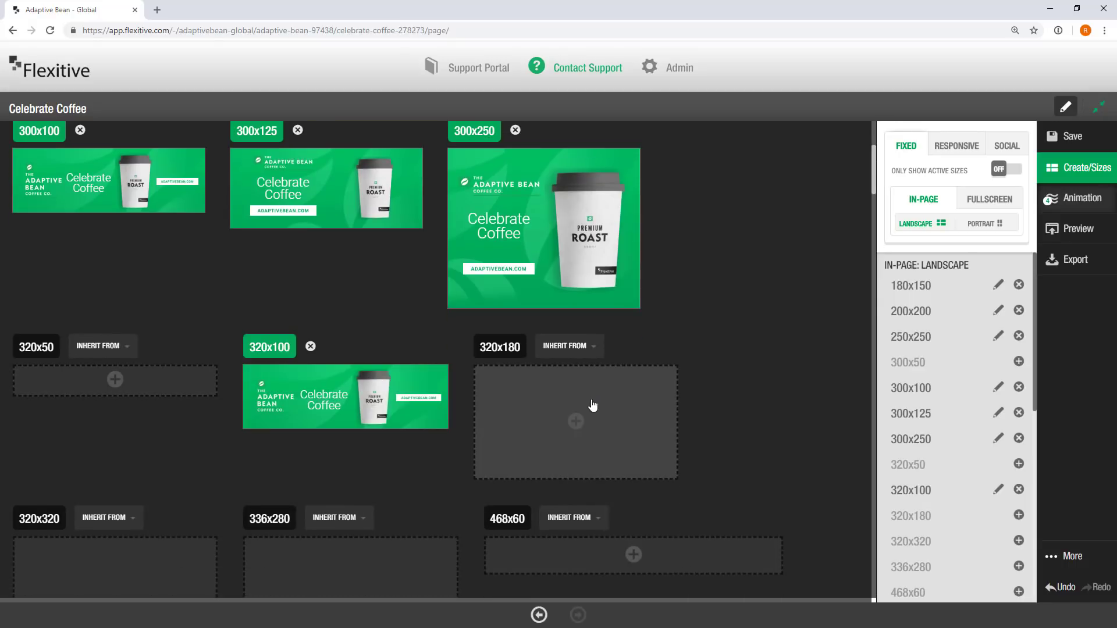
- Create the fixed in-page landscape sizes 320x180, 320x320, 336x280, 468x60, 600x100, 500x500 and 320x50 from the sizes overview
{"action": "left_click", "coordinate": [592, 406]}
{"action": "scroll", "coordinate": [582, 403], "scroll_direction": "down", "scroll_amount": 4}
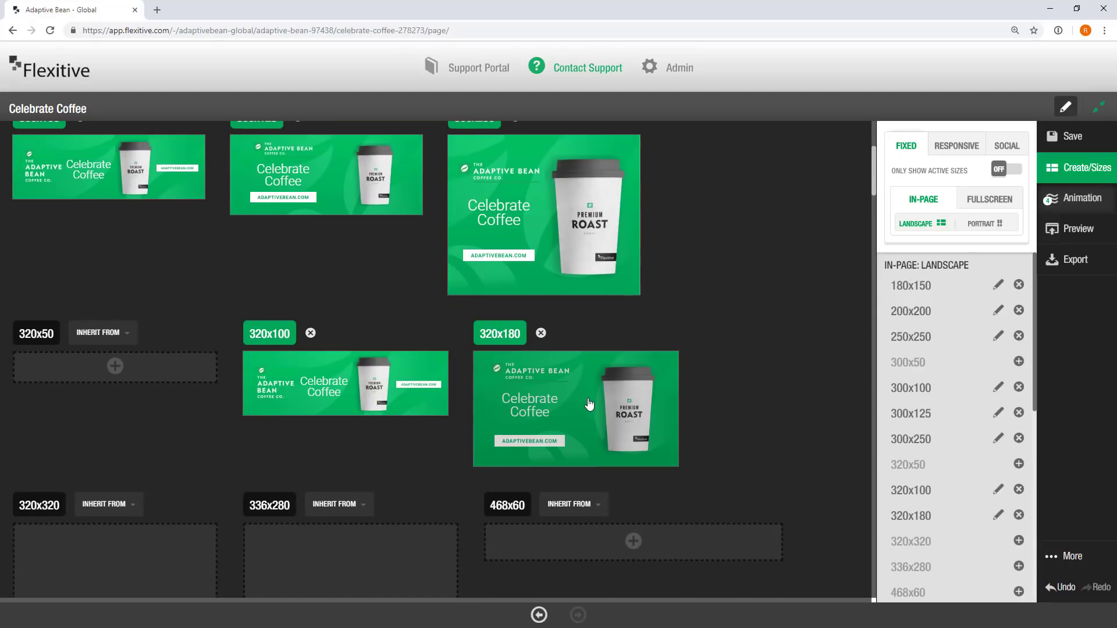
{"action": "left_click", "coordinate": [141, 351]}
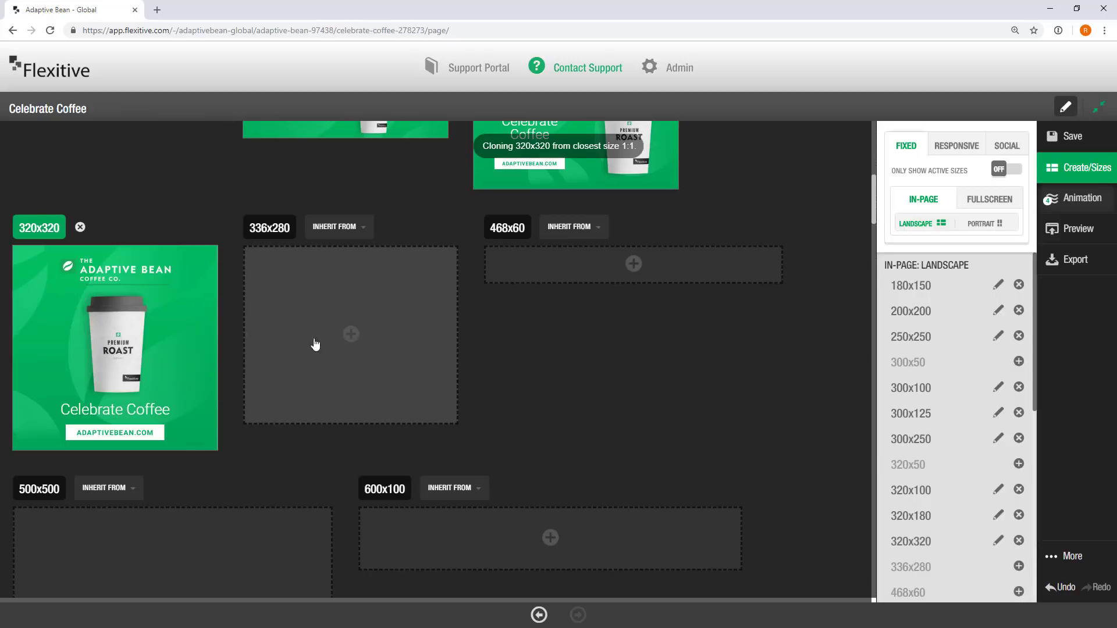
{"action": "left_click", "coordinate": [326, 344]}
{"action": "left_click", "coordinate": [686, 268]}
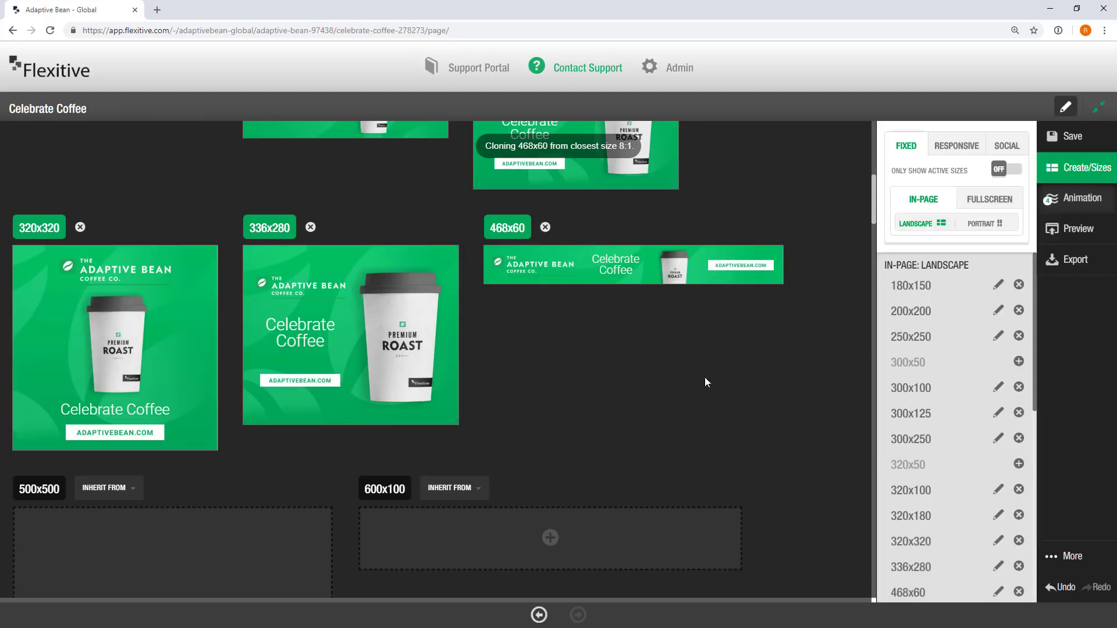
{"action": "left_click", "coordinate": [541, 515]}
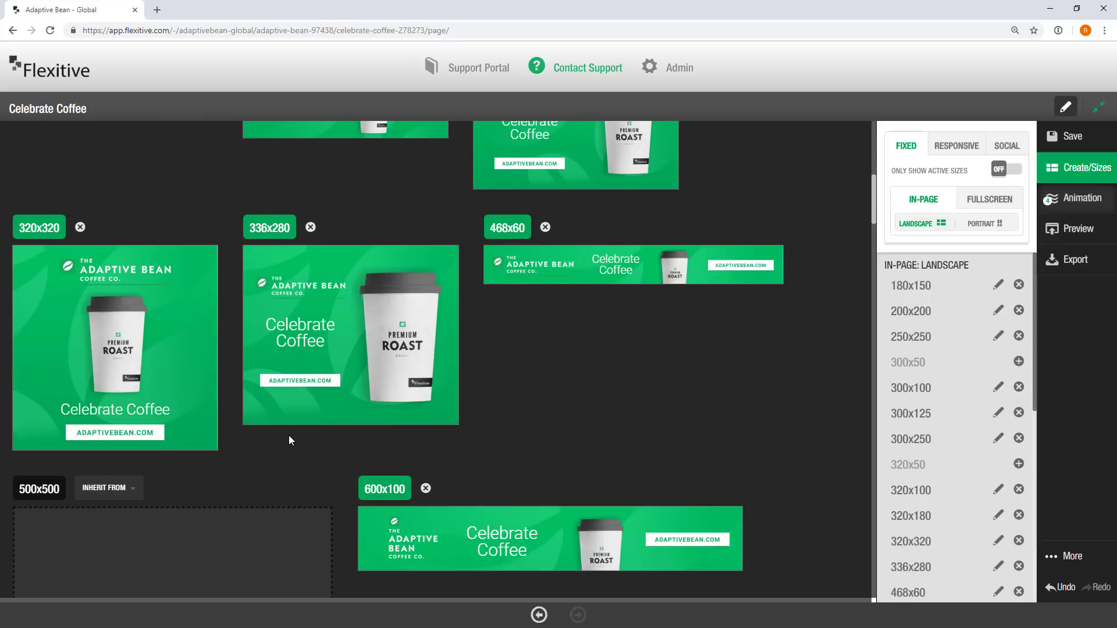
{"action": "scroll", "coordinate": [274, 440], "scroll_direction": "down", "scroll_amount": 1}
{"action": "left_click", "coordinate": [224, 474]}
{"action": "scroll", "coordinate": [344, 445], "scroll_direction": "down", "scroll_amount": 1}
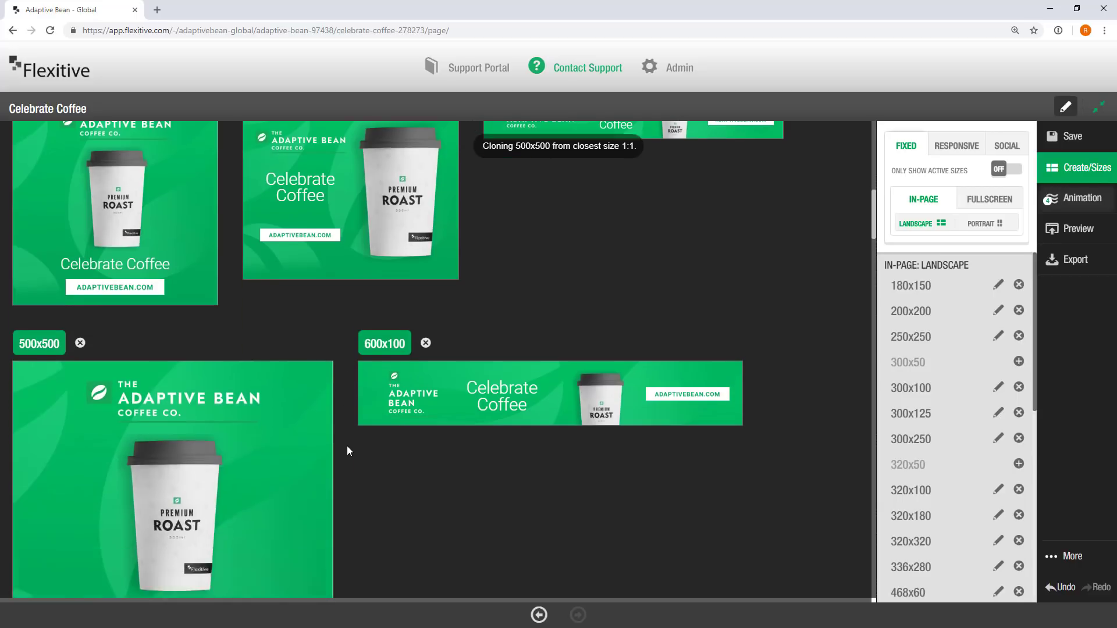
{"action": "scroll", "coordinate": [338, 431], "scroll_direction": "up", "scroll_amount": 8}
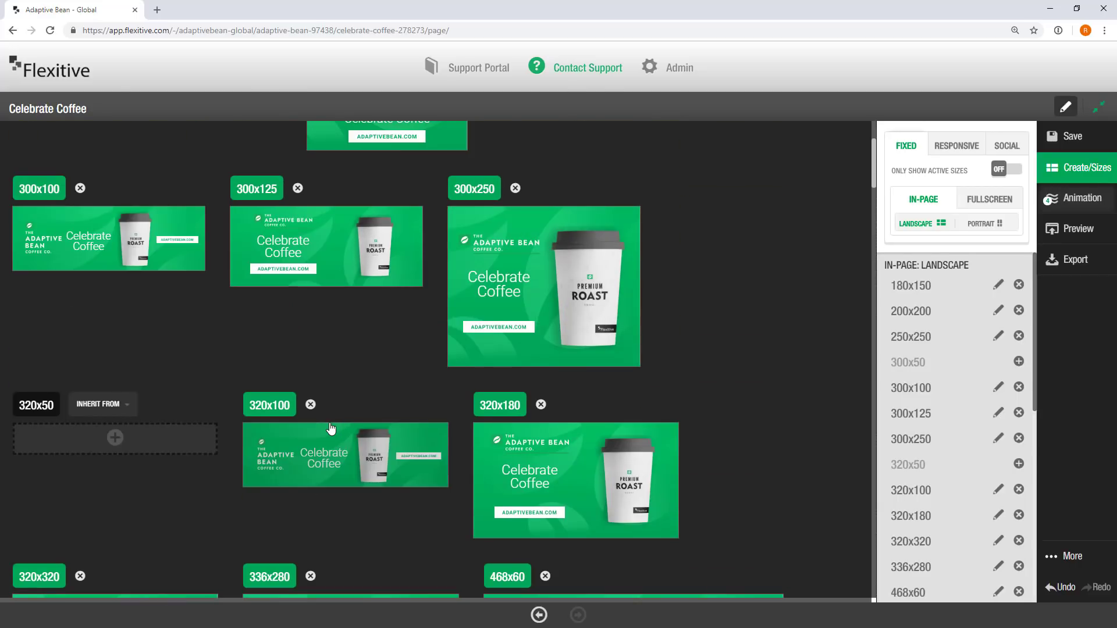
{"action": "left_click", "coordinate": [186, 454]}
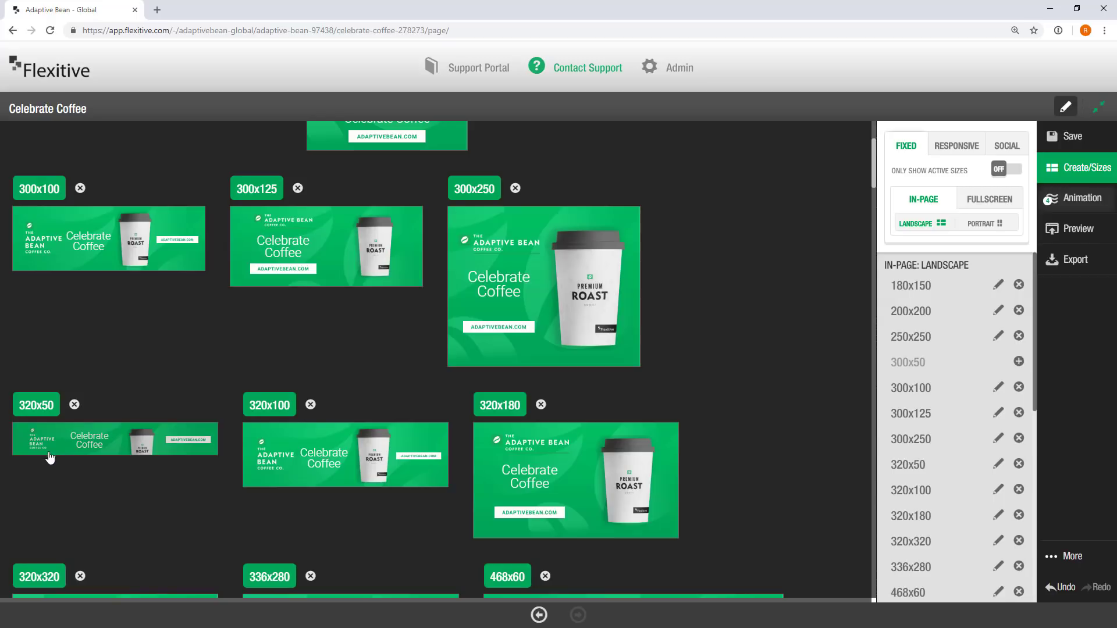
- Open the 320x50 size for editing and hide its Celebrate Coffee headline
{"action": "left_click", "coordinate": [179, 450]}
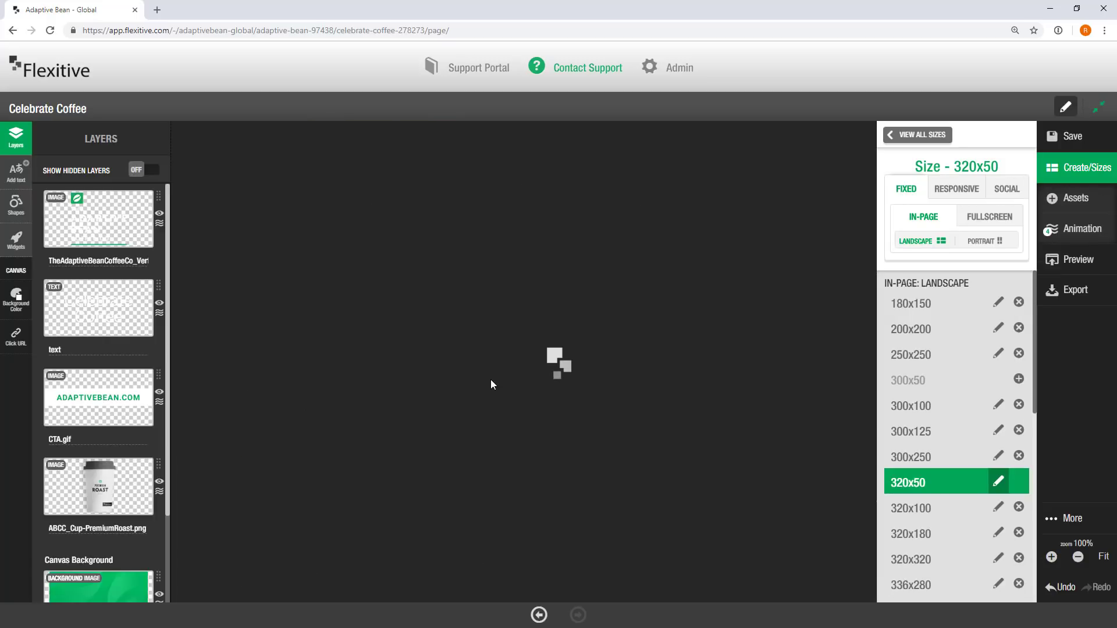
{"action": "scroll", "coordinate": [99, 300], "scroll_direction": "up", "scroll_amount": 2}
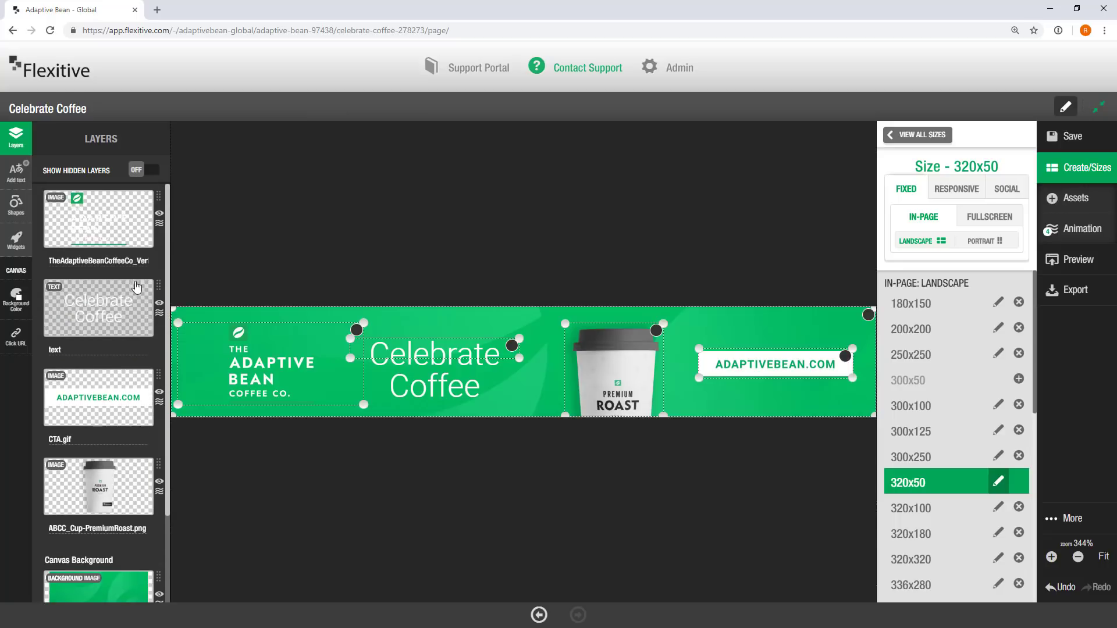
{"action": "left_click", "coordinate": [159, 306]}
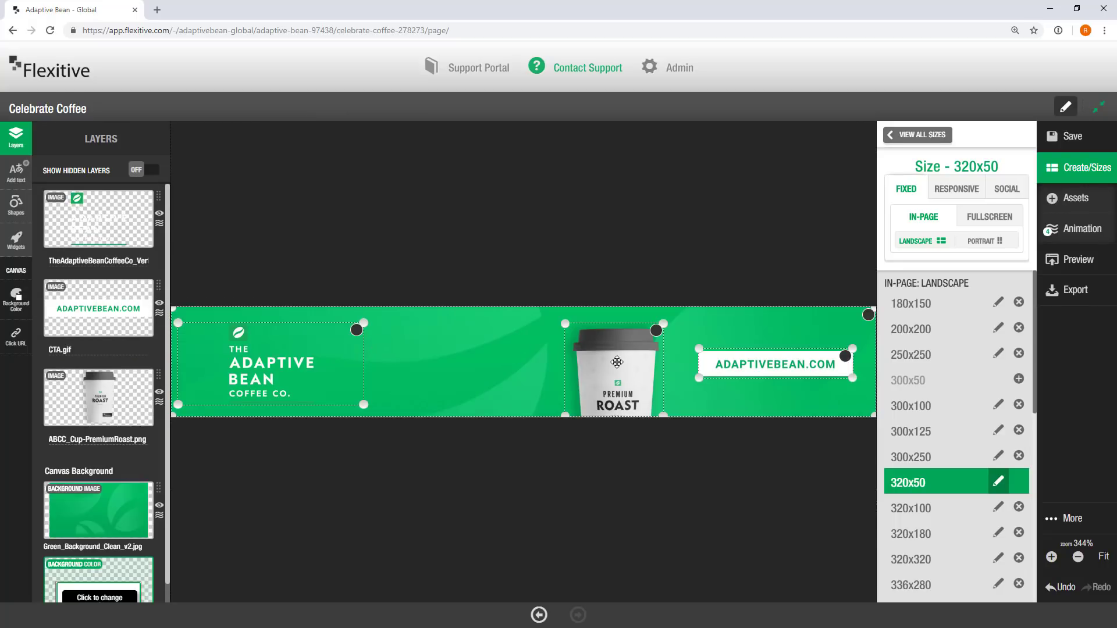
- Move the coffee cup to the middle of the 320x50 canvas and enlarge it slightly, and enlarge the ADAPTIVEBEAN.COM banner toward the cup
{"action": "left_click_drag", "start_coordinate": [616, 362], "coordinate": [528, 382]}
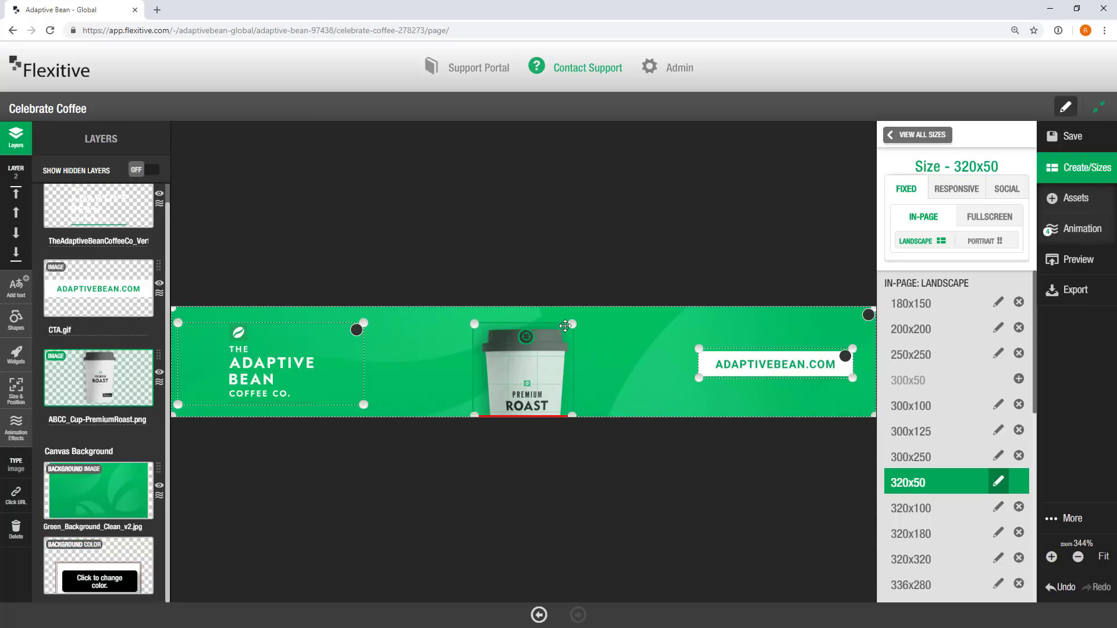
{"action": "left_click_drag", "start_coordinate": [576, 324], "coordinate": [580, 317]}
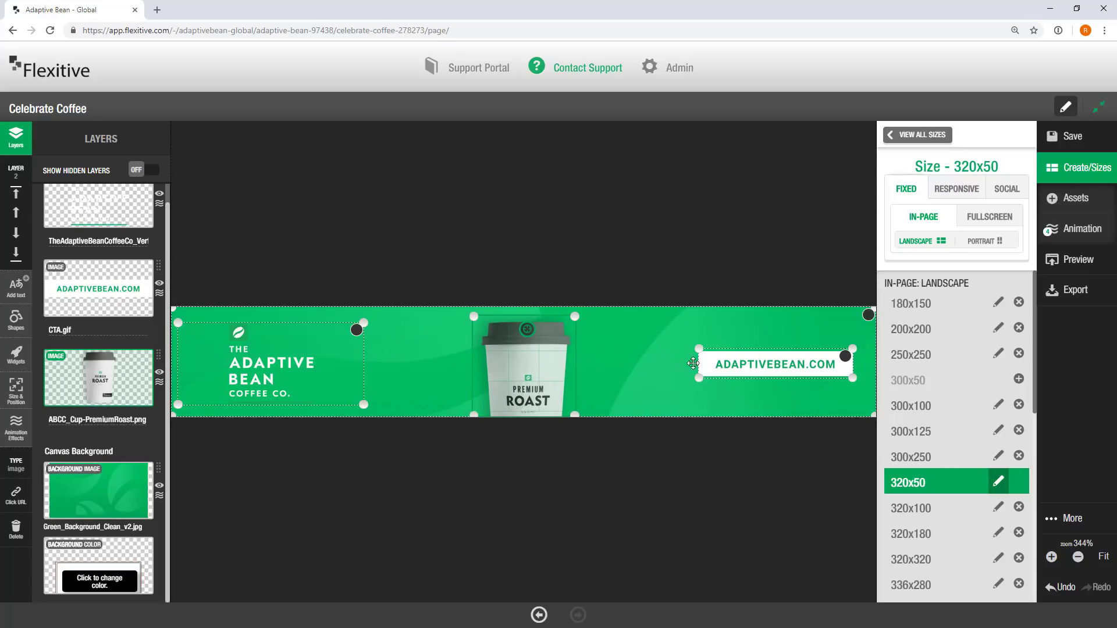
{"action": "left_click", "coordinate": [741, 355]}
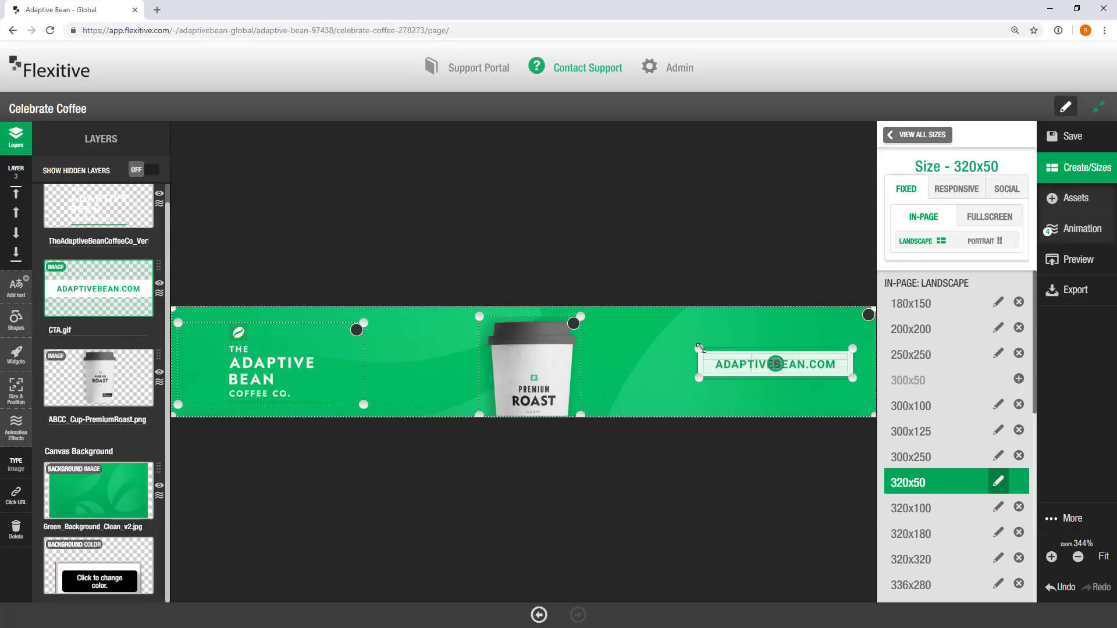
{"action": "left_click_drag", "start_coordinate": [699, 348], "coordinate": [638, 341]}
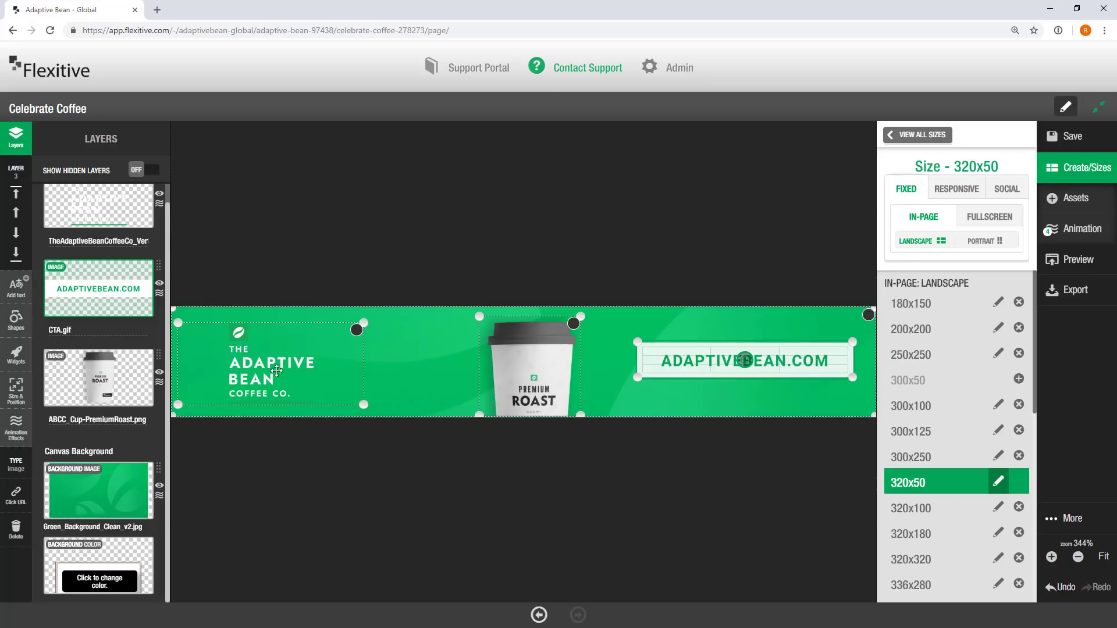
- Swap the logos on the 320x50 size by hiding the vertical logo and showing the hidden horizontal one
{"action": "left_click", "coordinate": [284, 368]}
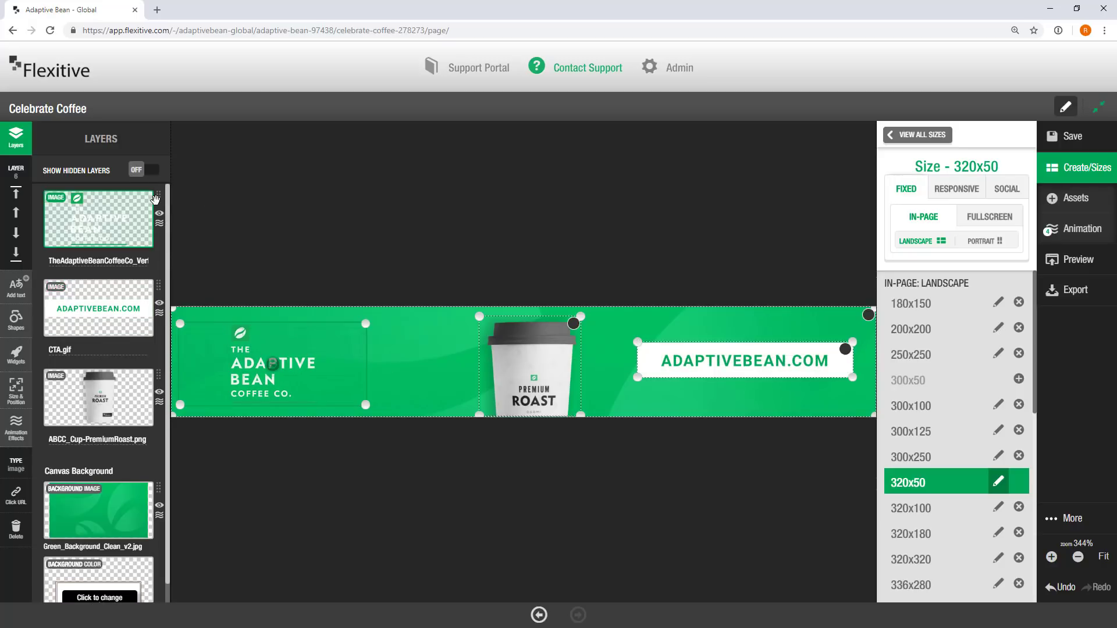
{"action": "left_click", "coordinate": [162, 216]}
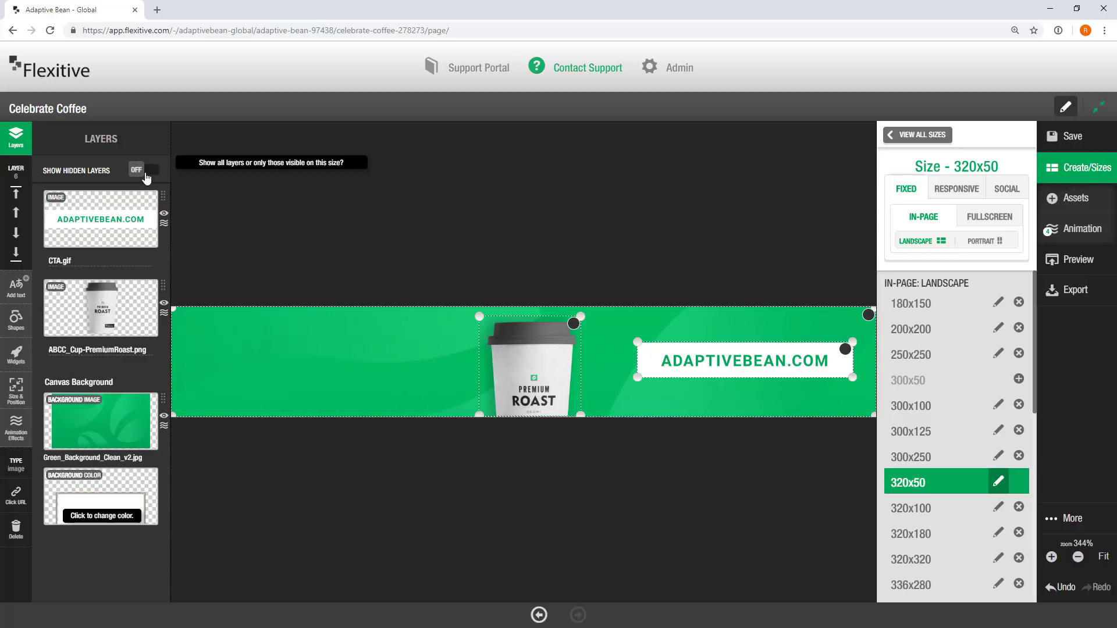
{"action": "left_click", "coordinate": [140, 169]}
{"action": "left_click", "coordinate": [159, 392]}
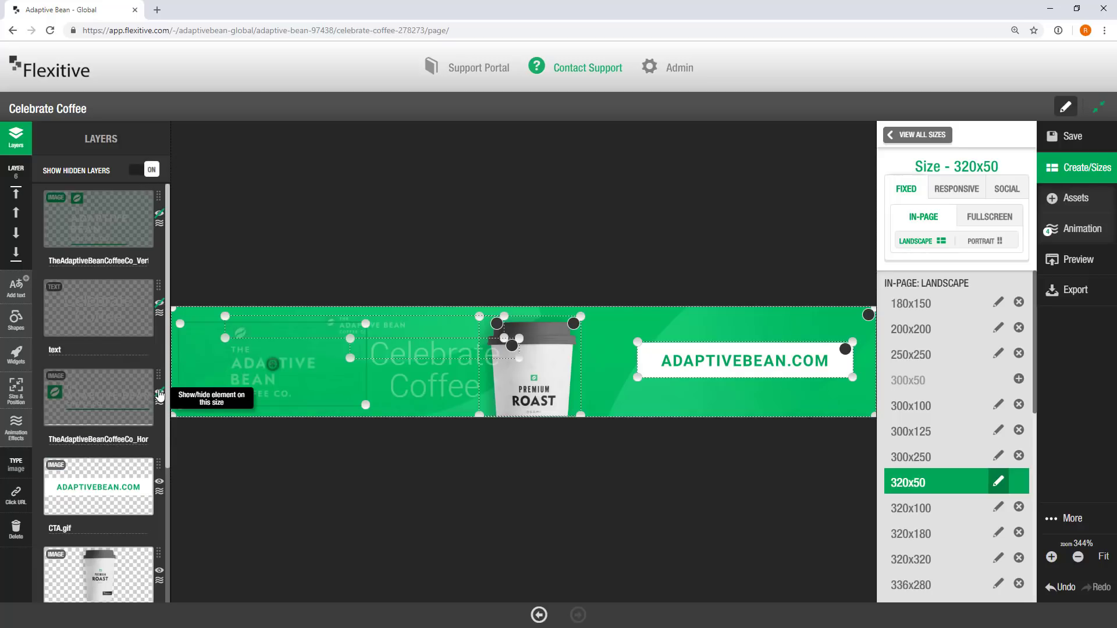
{"action": "left_click", "coordinate": [140, 172]}
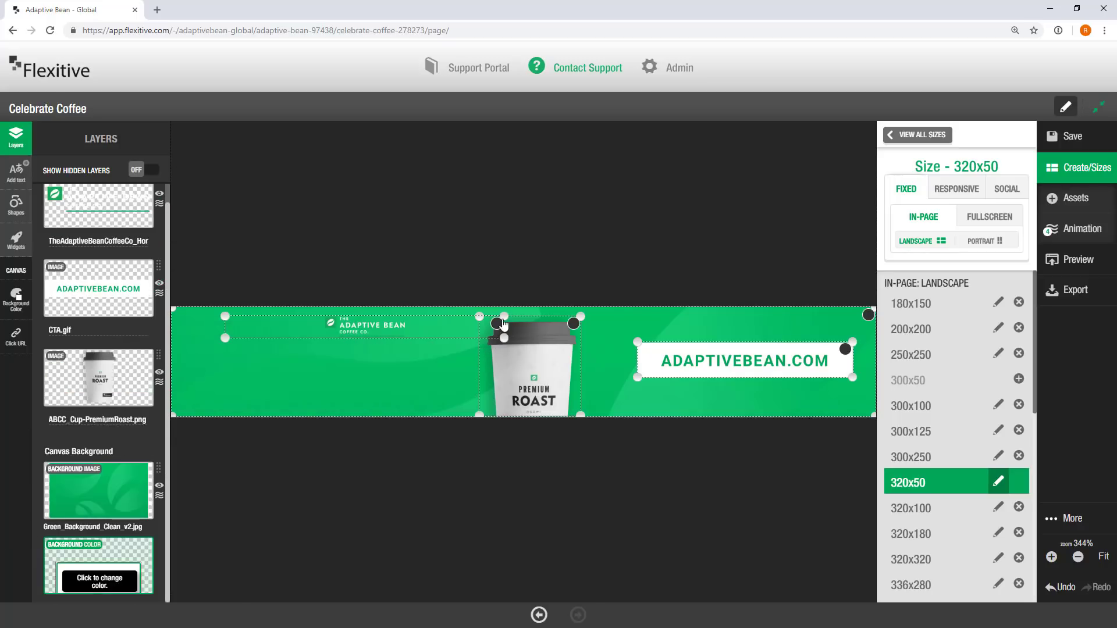
- Enlarge the horizontal logo and center it vertically in the space beside the cup, and nudge the cup slightly right
{"action": "left_click_drag", "start_coordinate": [503, 337], "coordinate": [479, 374]}
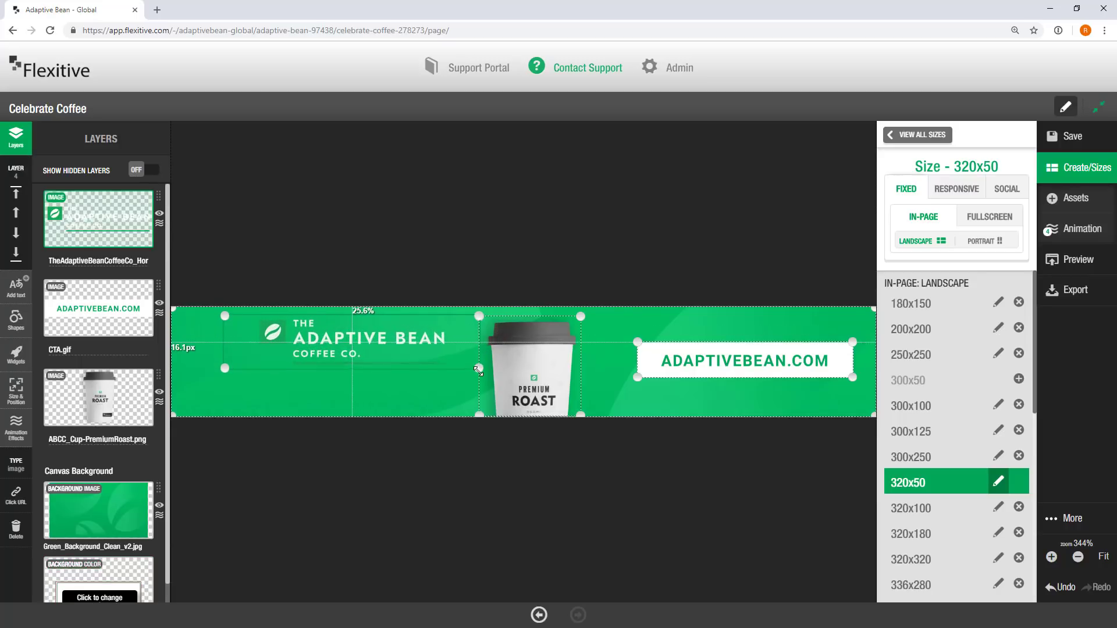
{"action": "left_click_drag", "start_coordinate": [428, 347], "coordinate": [402, 364]}
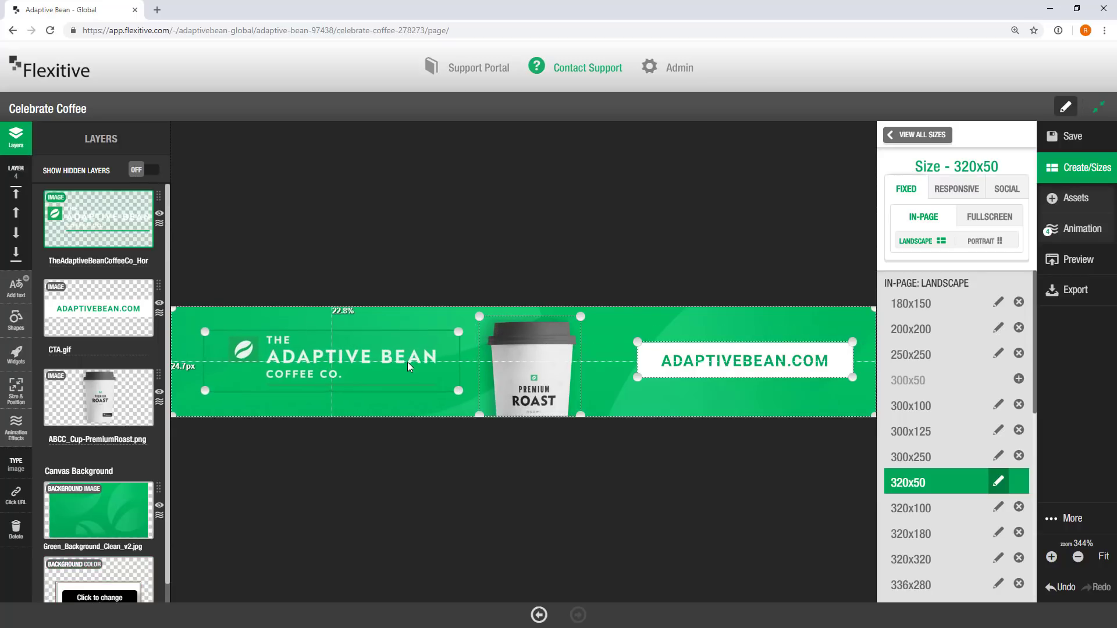
{"action": "left_click_drag", "start_coordinate": [535, 360], "coordinate": [544, 361]}
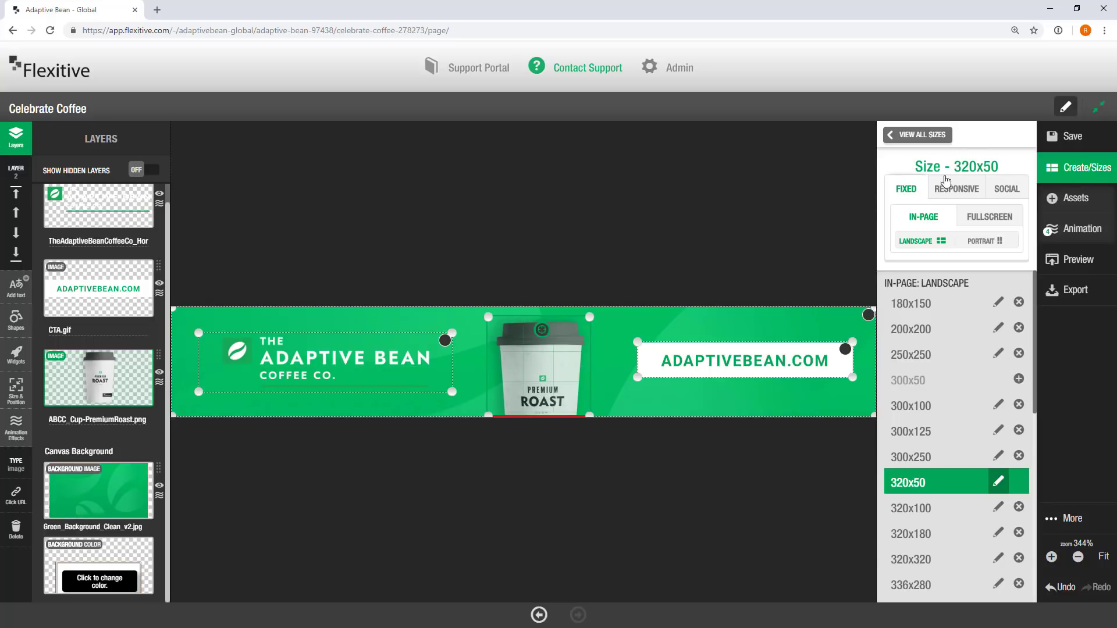
- Return to the sizes overview and create the 300x50 size by inheriting its layout from 320x50
{"action": "left_click", "coordinate": [915, 140]}
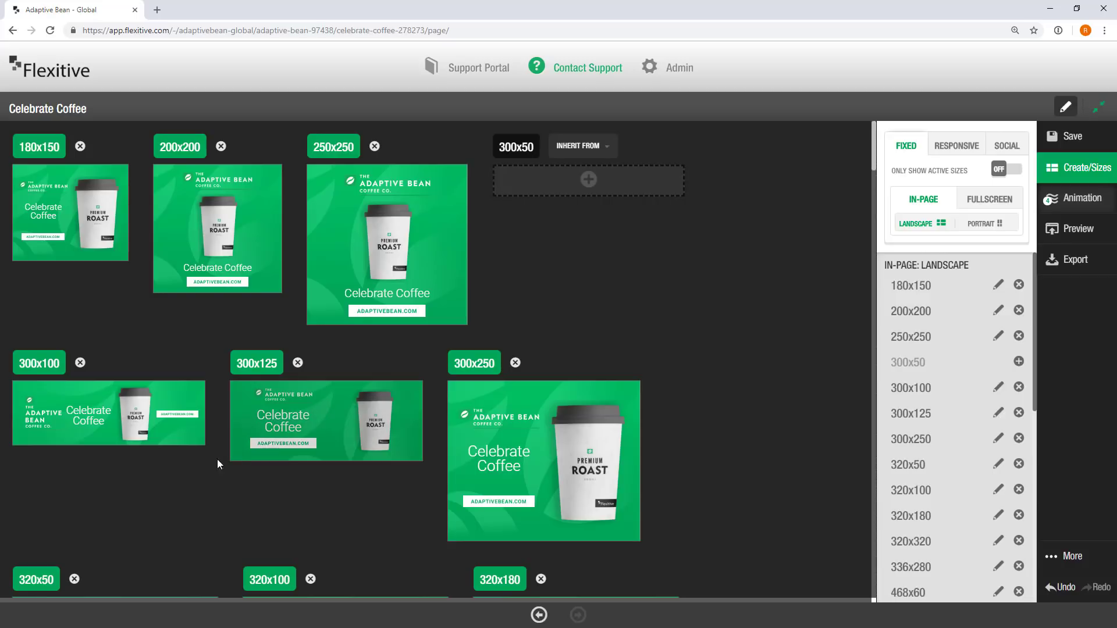
{"action": "scroll", "coordinate": [184, 473], "scroll_direction": "down", "scroll_amount": 2}
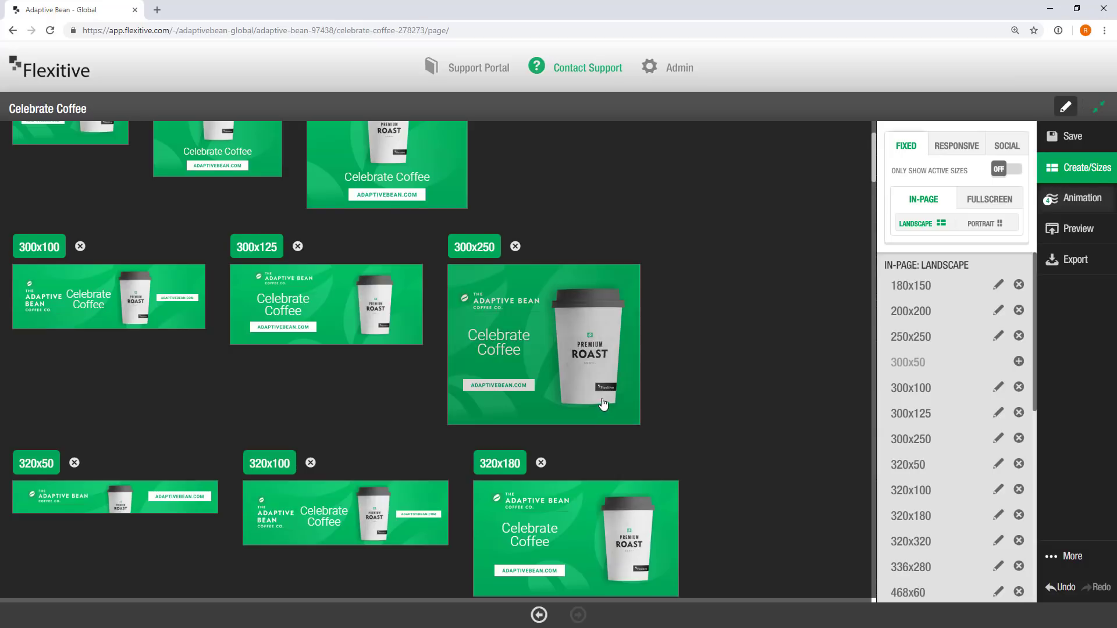
{"action": "scroll", "coordinate": [683, 236], "scroll_direction": "up", "scroll_amount": 2}
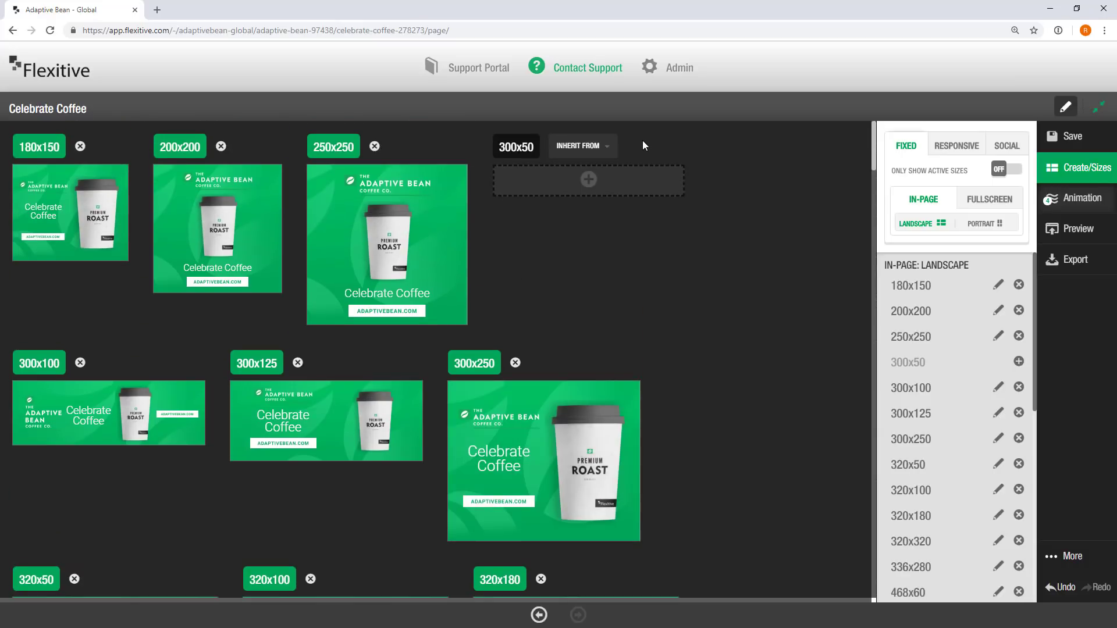
{"action": "left_click", "coordinate": [613, 151]}
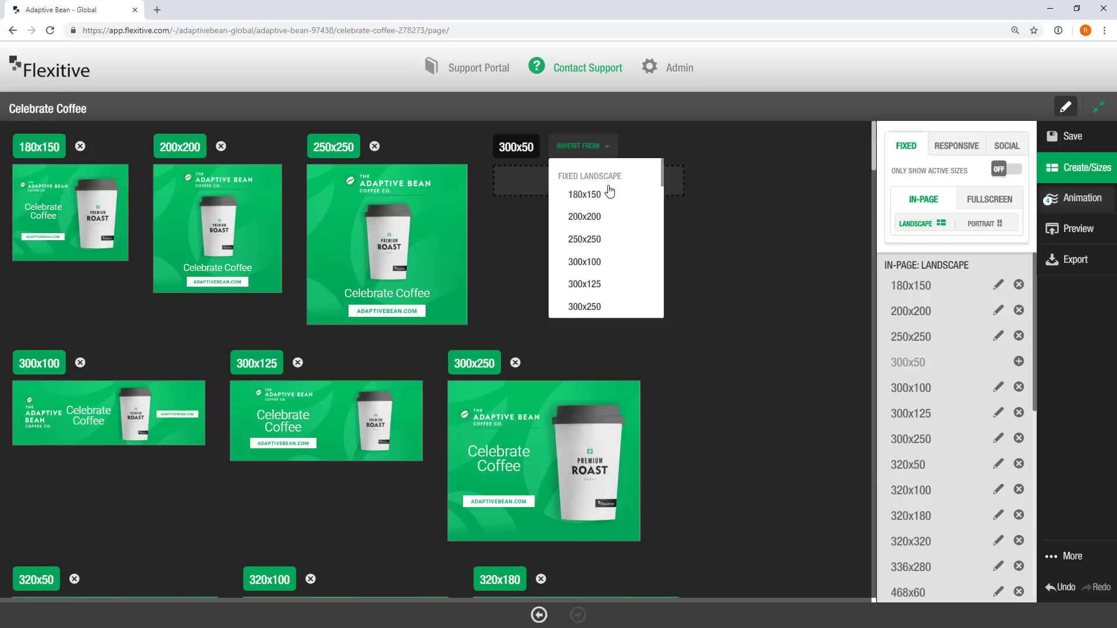
{"action": "scroll", "coordinate": [601, 213], "scroll_direction": "down", "scroll_amount": 1}
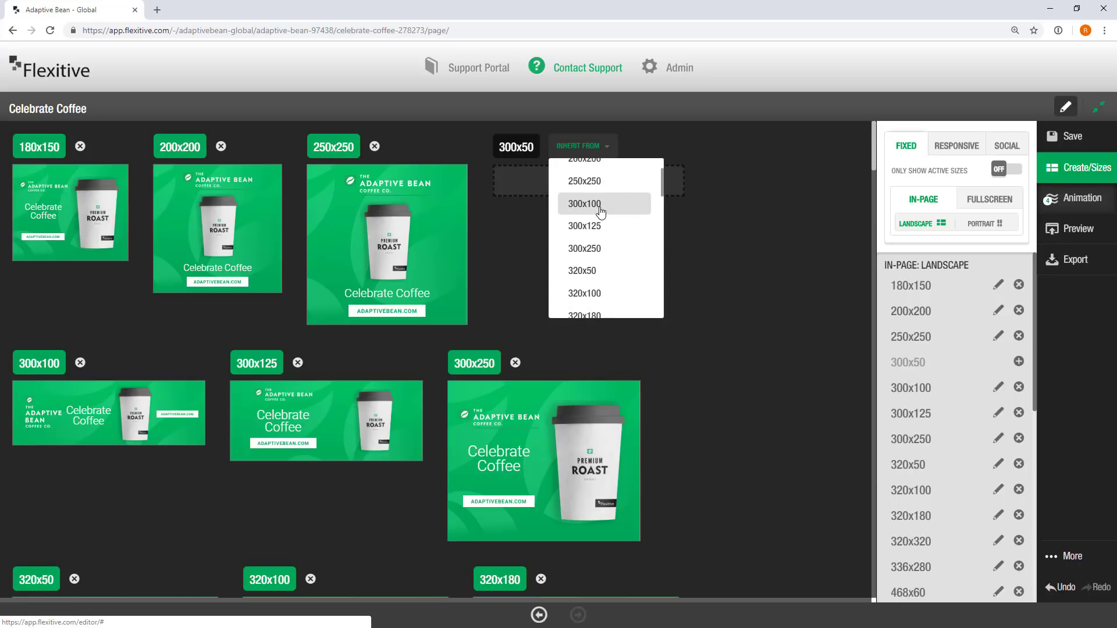
{"action": "left_click", "coordinate": [597, 279]}
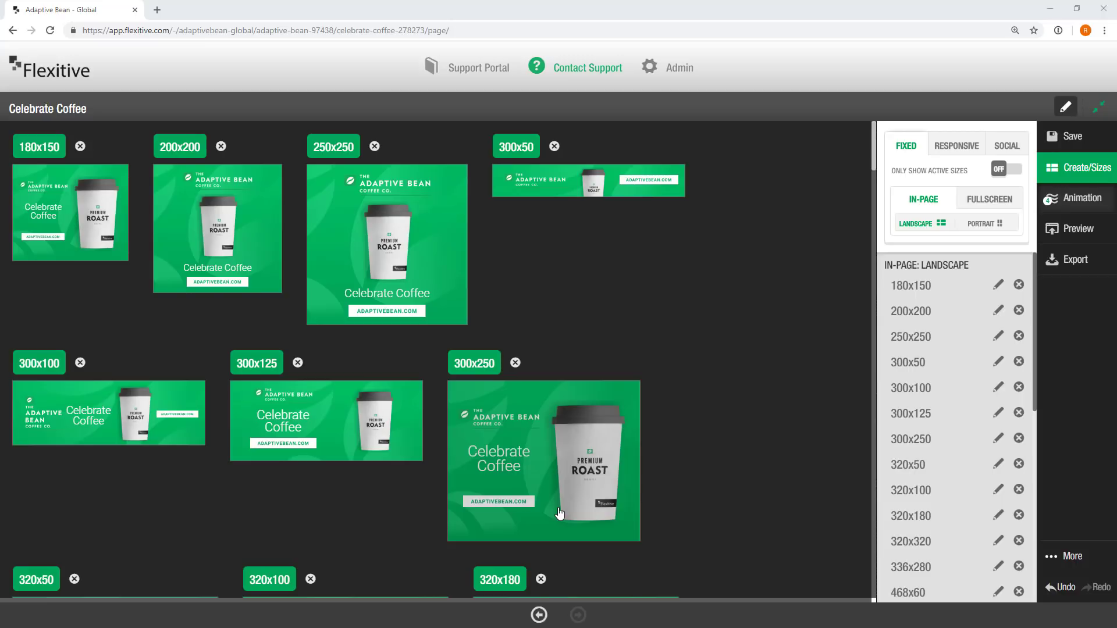
- Open the 300x250 size and replace the coffee cup image with the ABCC_Bag-WholeBeans_Beans asset
{"action": "double_click", "coordinate": [561, 469]}
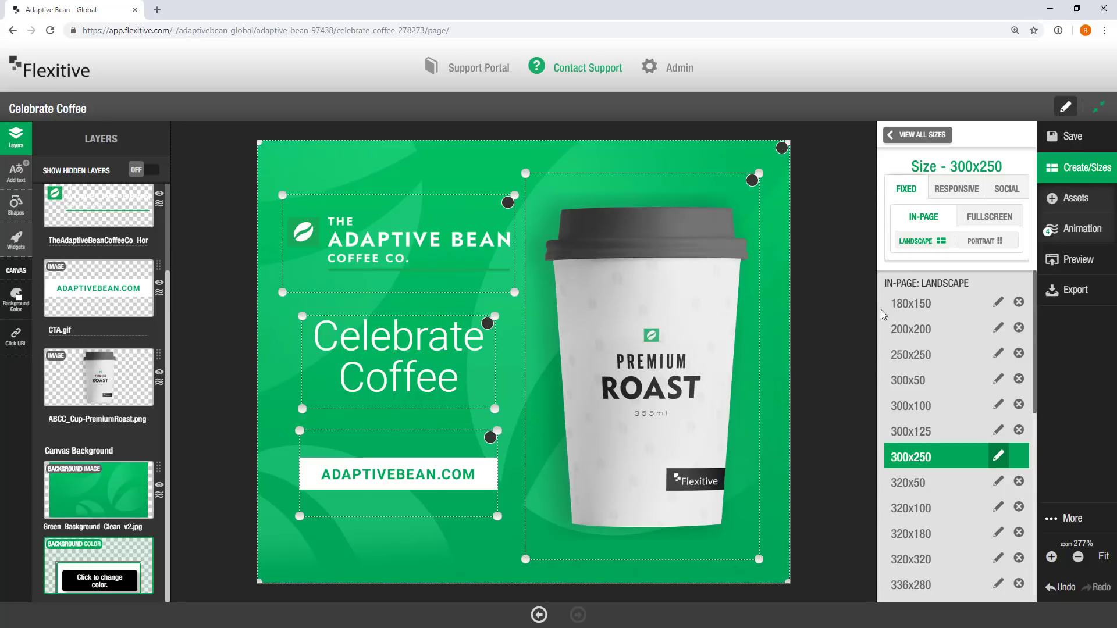
{"action": "left_click", "coordinate": [1071, 204]}
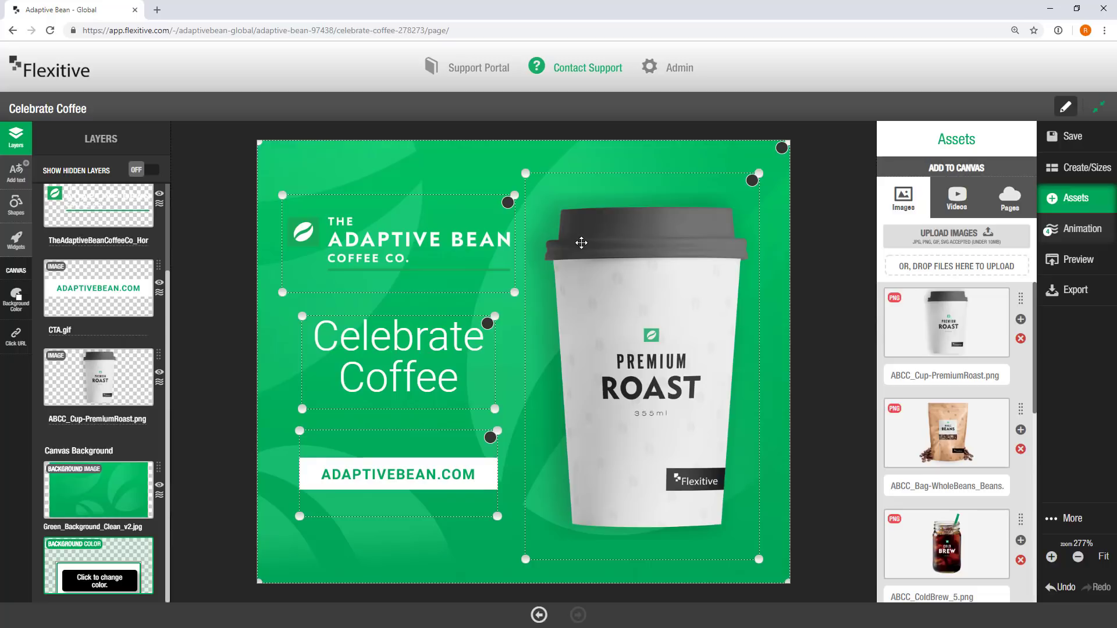
{"action": "left_click", "coordinate": [581, 243]}
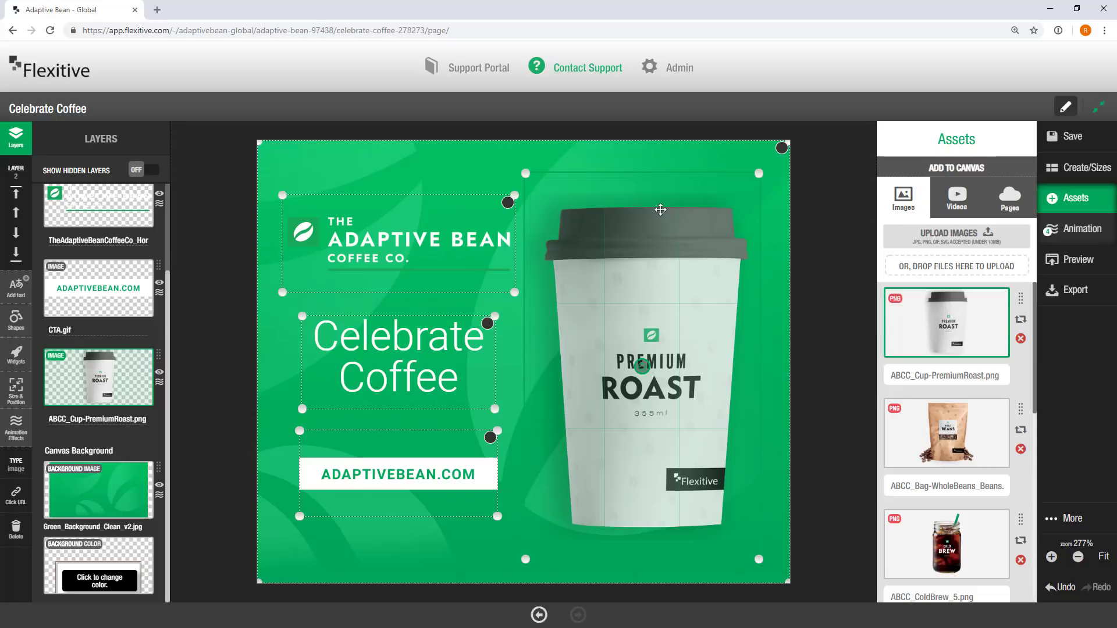
{"action": "left_click", "coordinate": [1022, 430]}
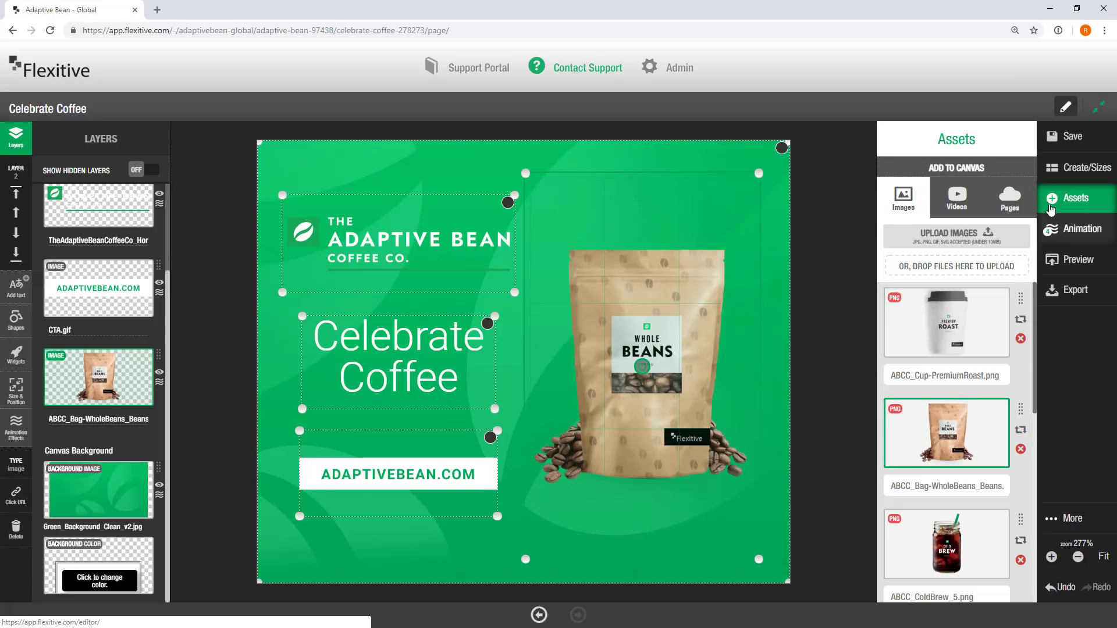
- Review the product image across all fixed and responsive in-page landscape sizes in the sizes overview
{"action": "left_click", "coordinate": [1061, 178]}
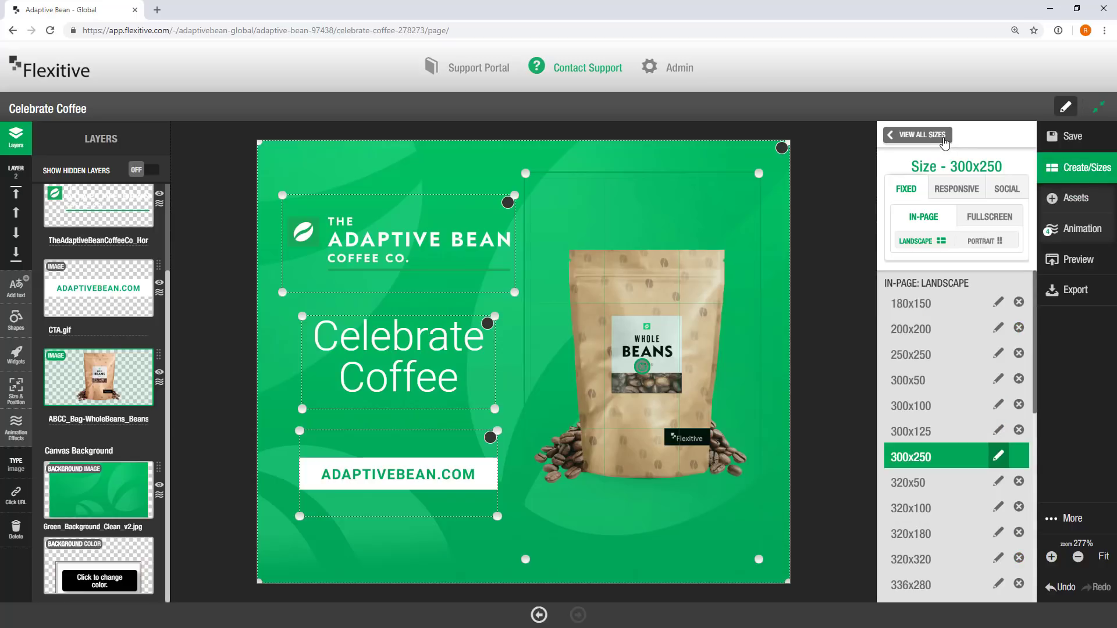
{"action": "left_click", "coordinate": [921, 135]}
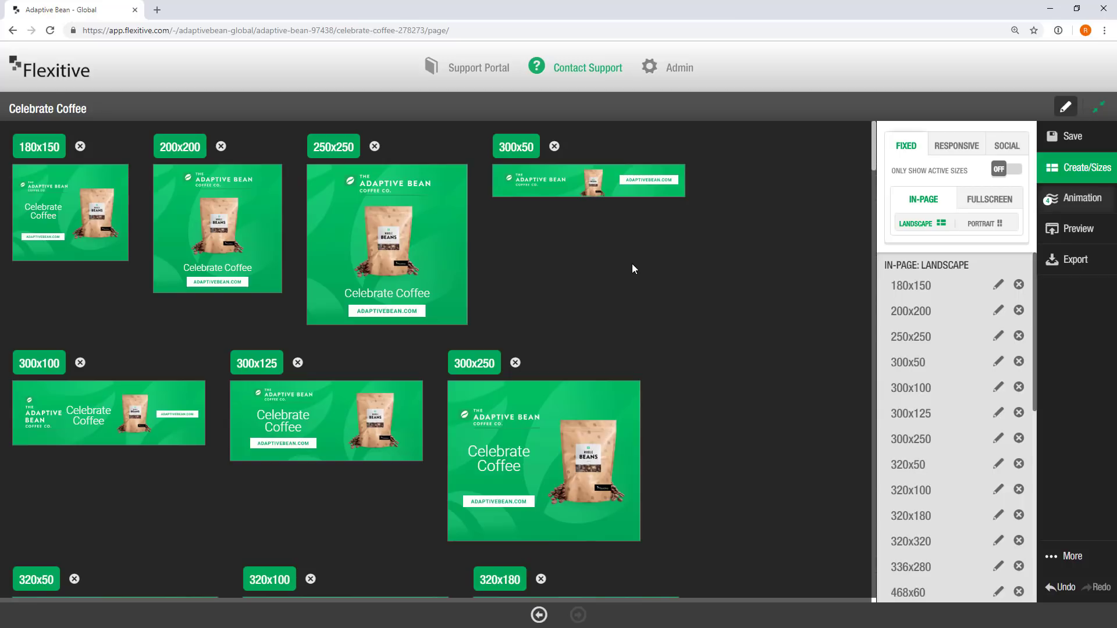
{"action": "scroll", "coordinate": [393, 344], "scroll_direction": "down", "scroll_amount": 3}
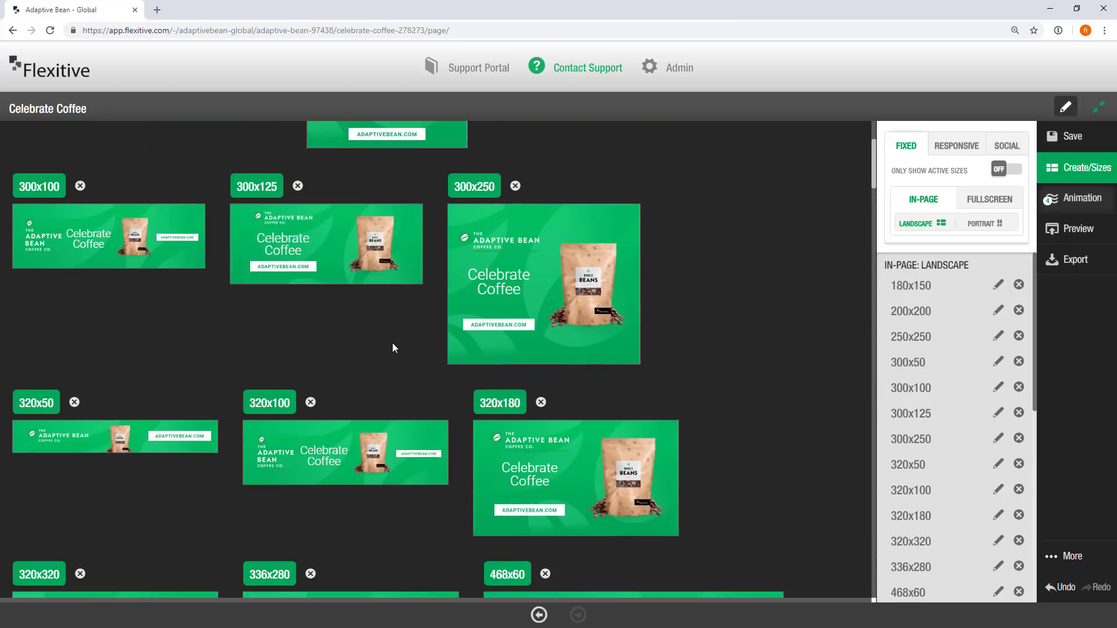
{"action": "scroll", "coordinate": [393, 348], "scroll_direction": "down", "scroll_amount": 2}
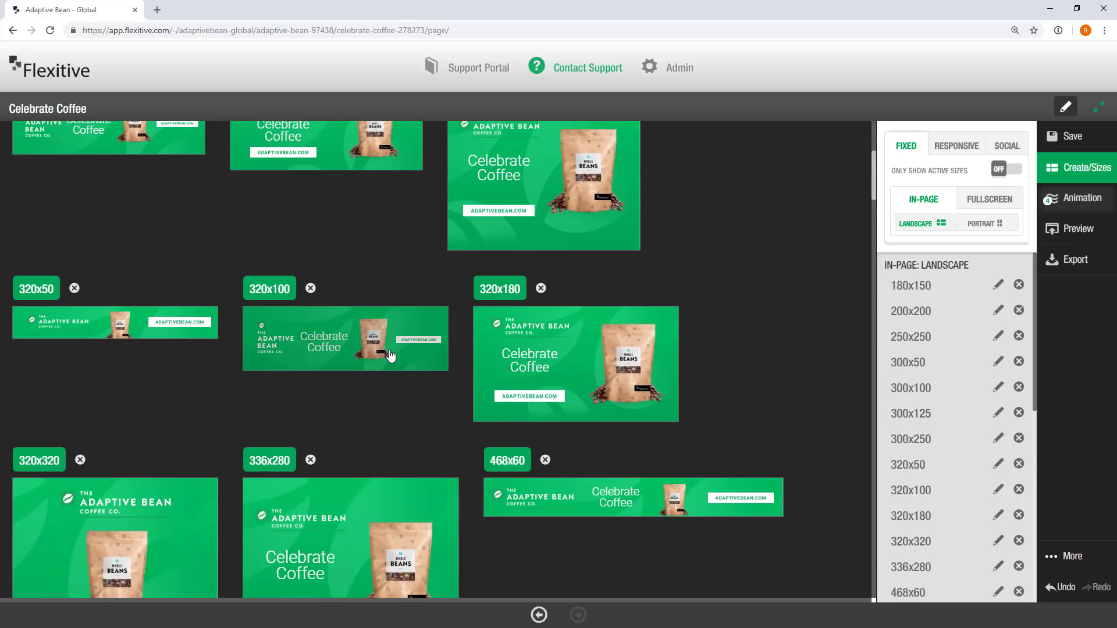
{"action": "left_click", "coordinate": [968, 147]}
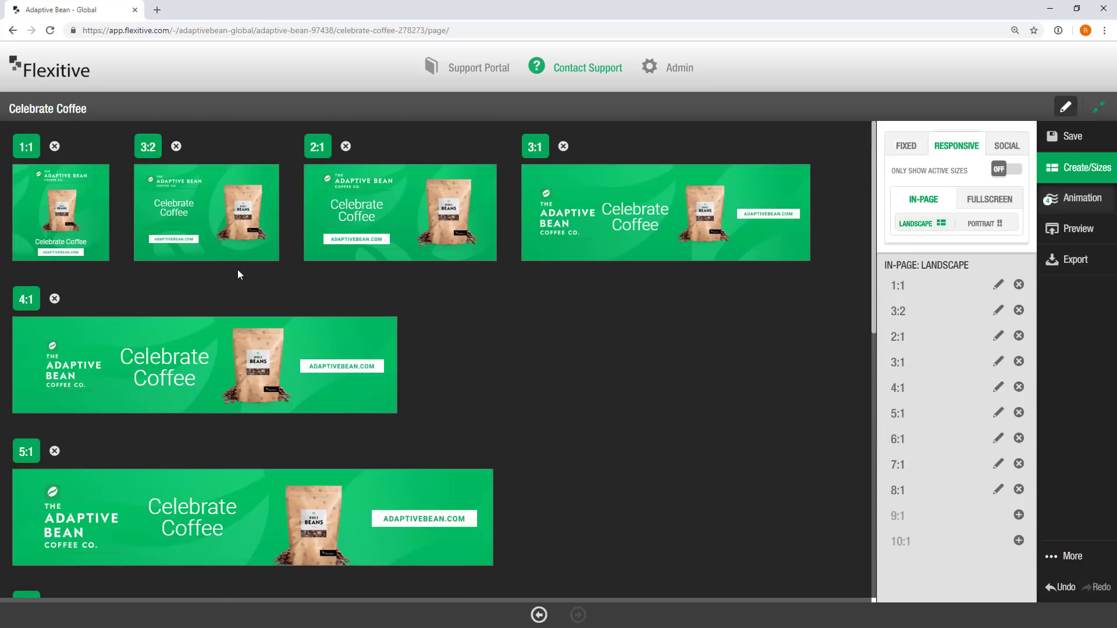
{"action": "scroll", "coordinate": [199, 299], "scroll_direction": "down", "scroll_amount": 6}
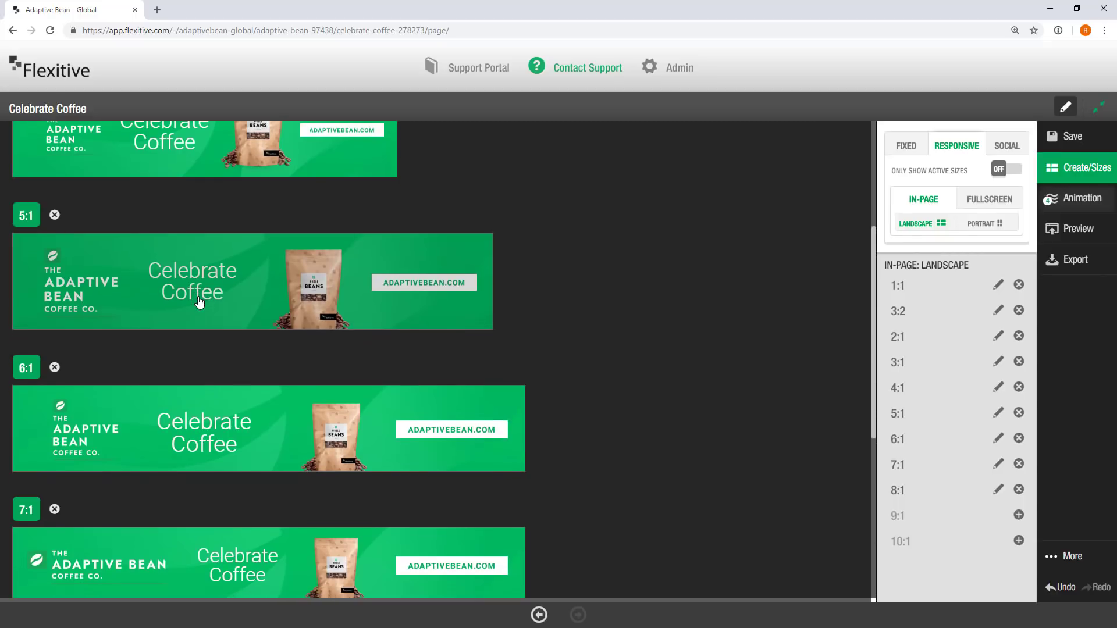
{"action": "scroll", "coordinate": [210, 302], "scroll_direction": "down", "scroll_amount": 1}
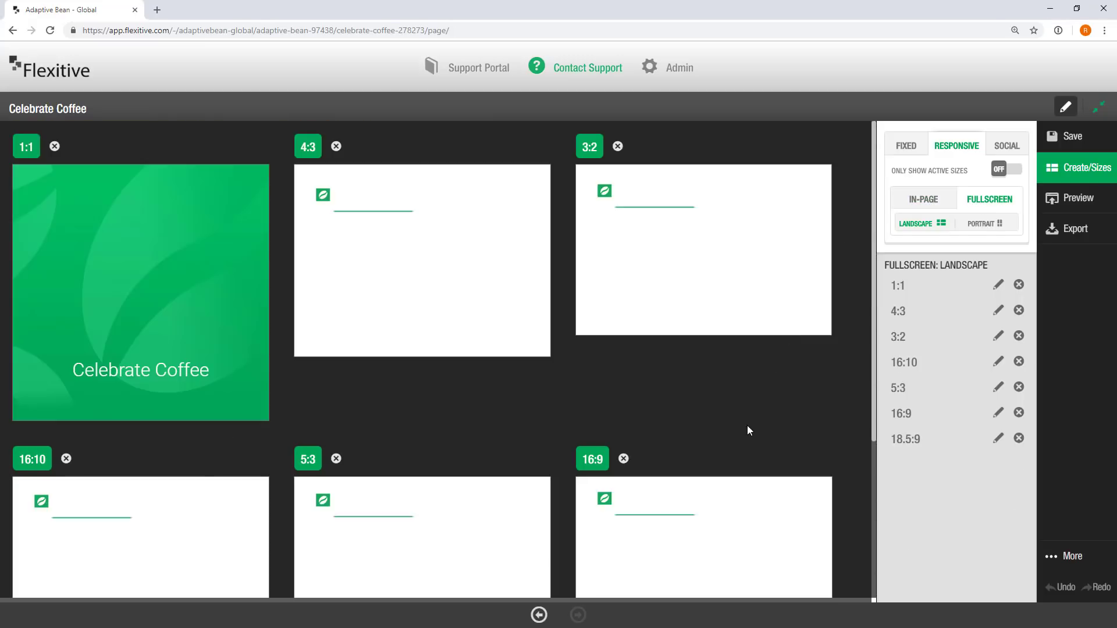
- Open the responsive fullscreen landscape 16:9 size for editing and bring up its animation frames
{"action": "left_click", "coordinate": [743, 518]}
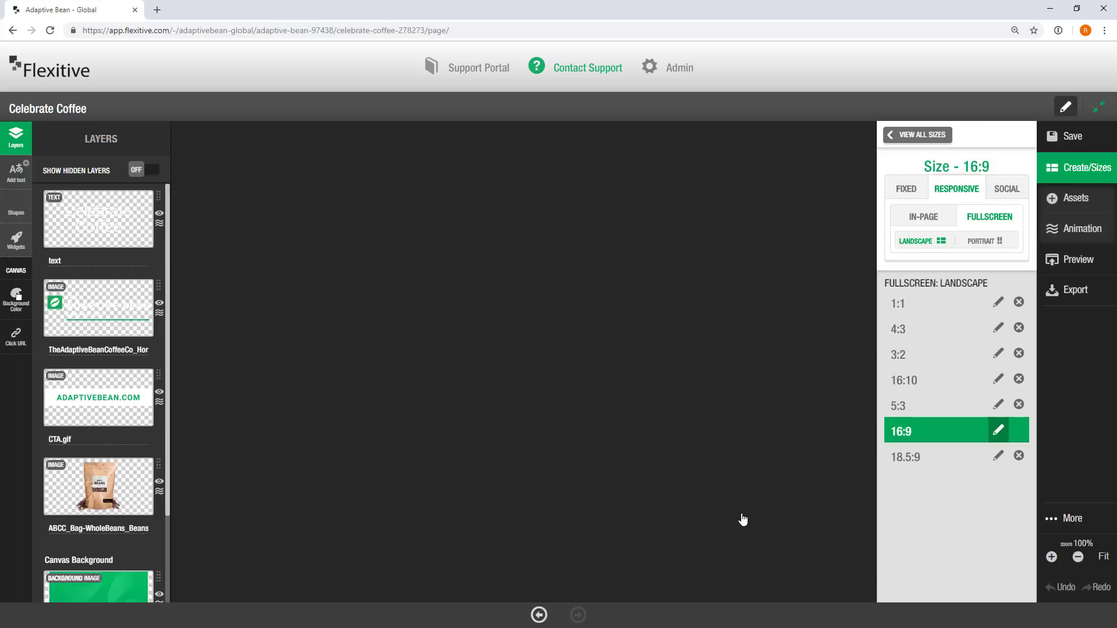
{"action": "left_click", "coordinate": [1091, 229]}
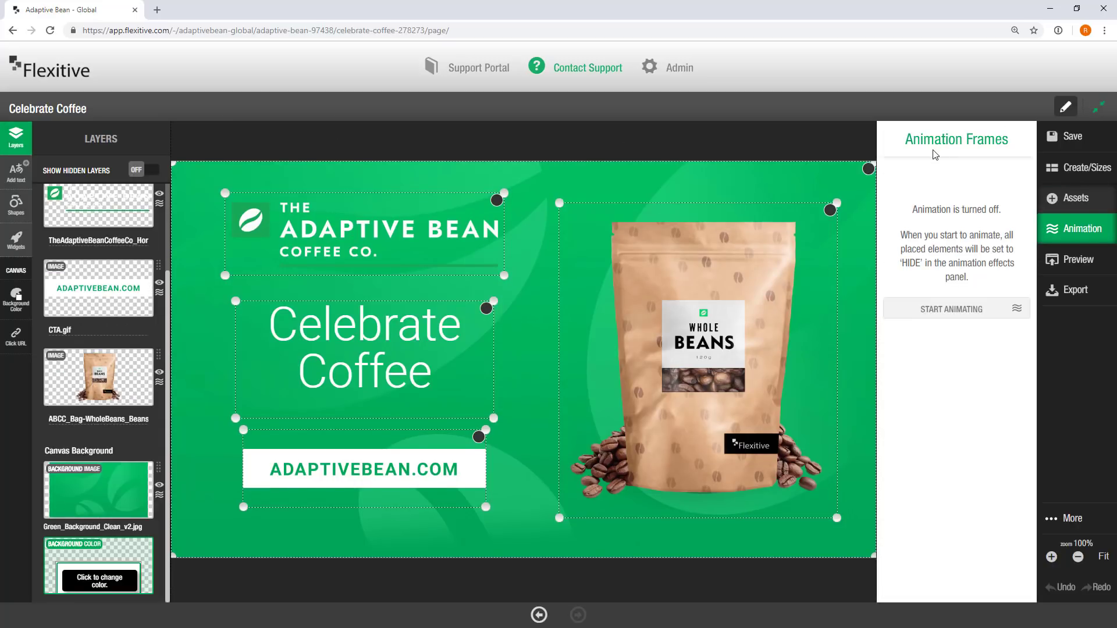